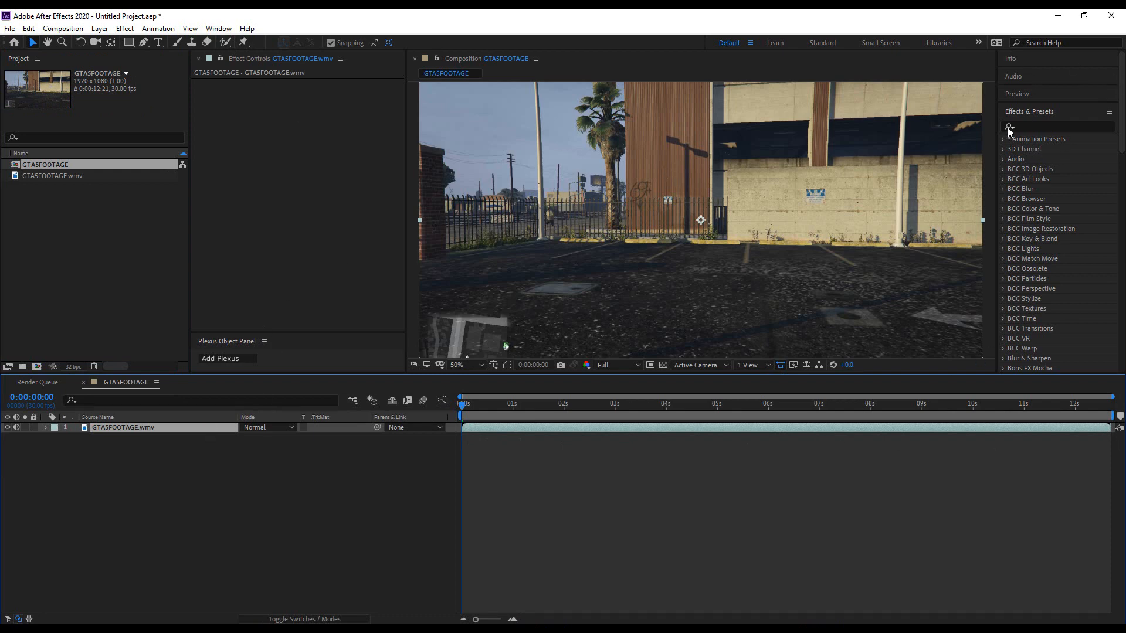
Show the Tracker controls and check that the Tracker is enabled in the workspace
left_click(1032, 113)
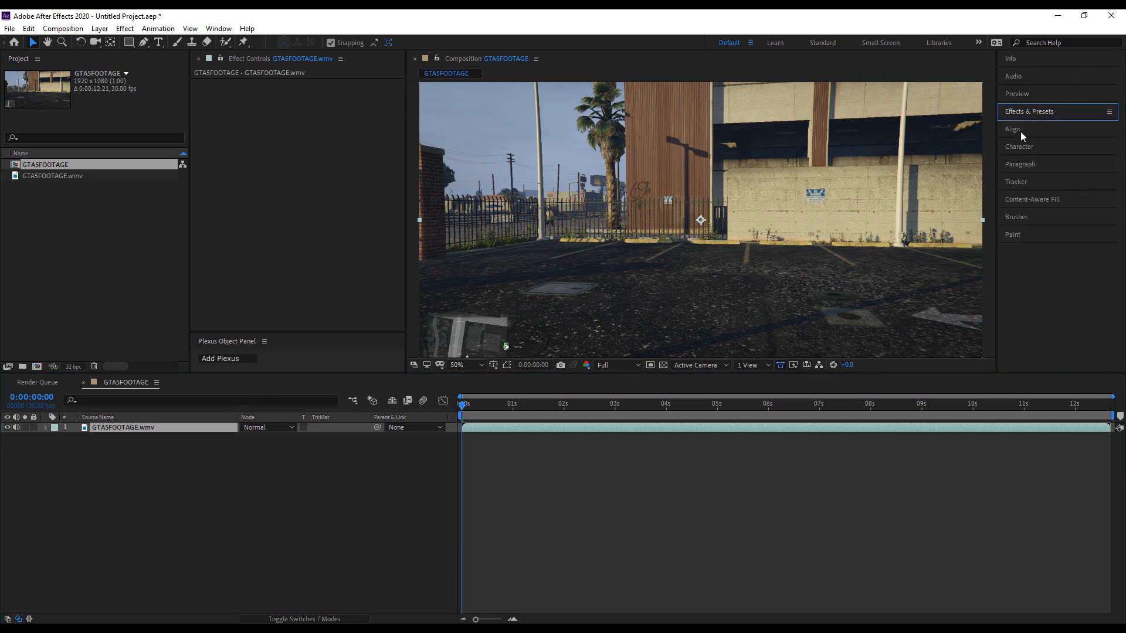
left_click(1017, 128)
left_click(1015, 128)
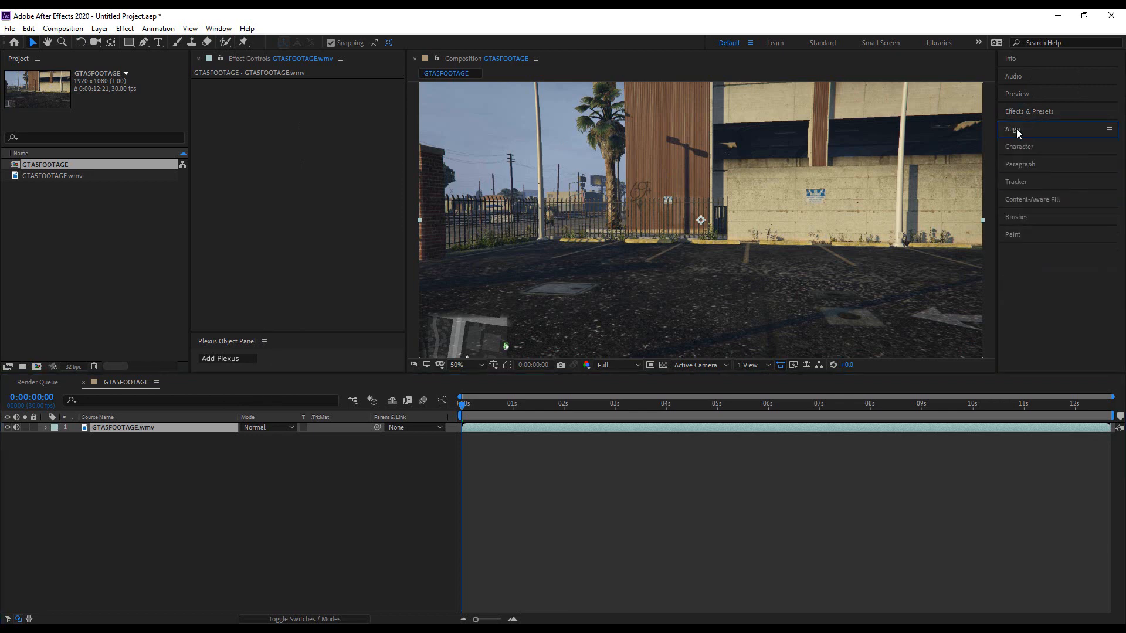
left_click(1018, 181)
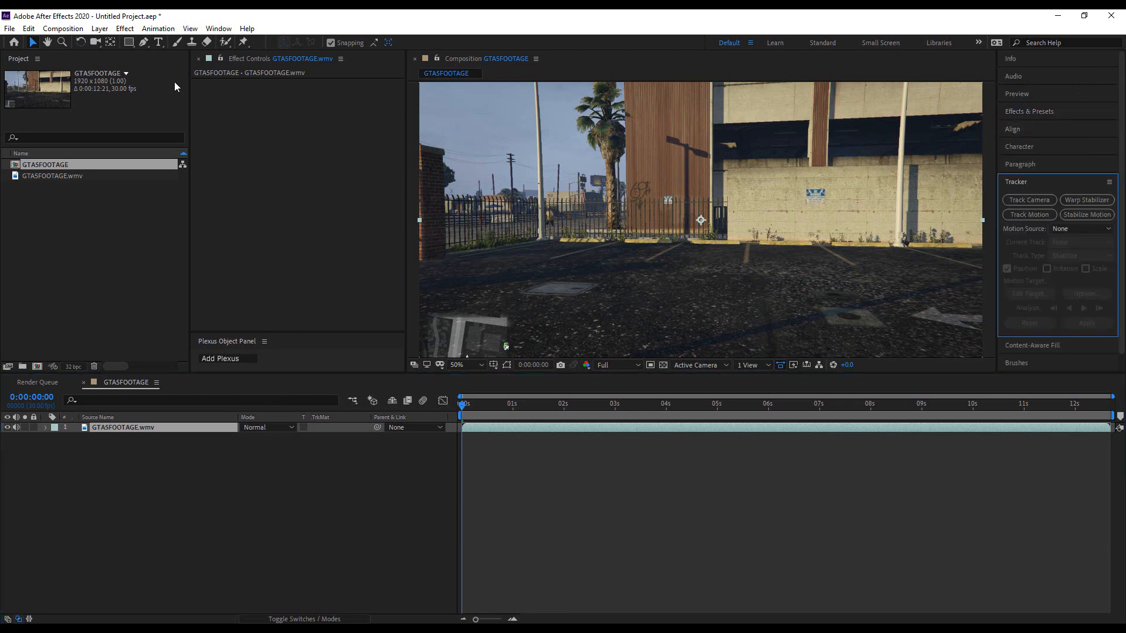
left_click(223, 28)
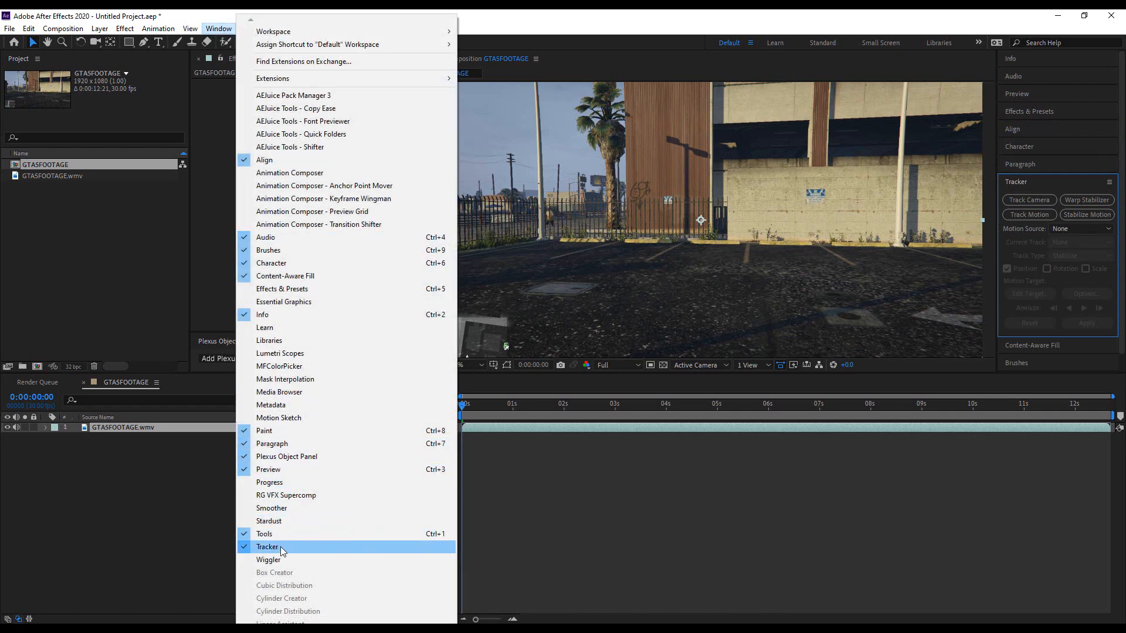
left_click(181, 516)
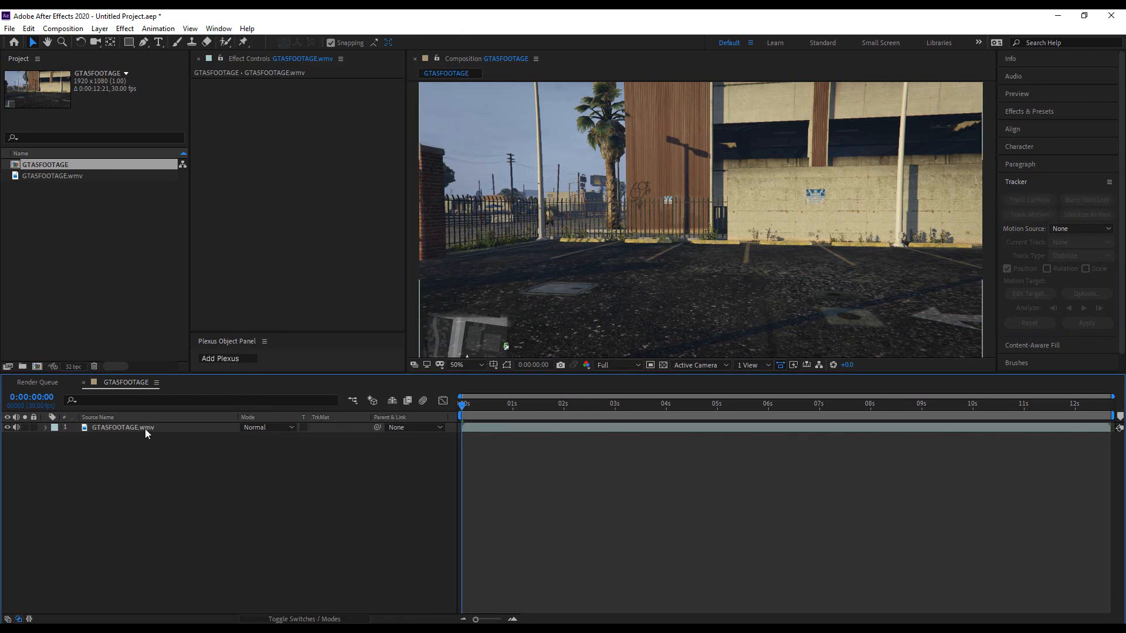
Run Track Camera on the footage layer and reveal the advanced 3D Camera Tracker settings, using Detailed Analysis
right_click(143, 428)
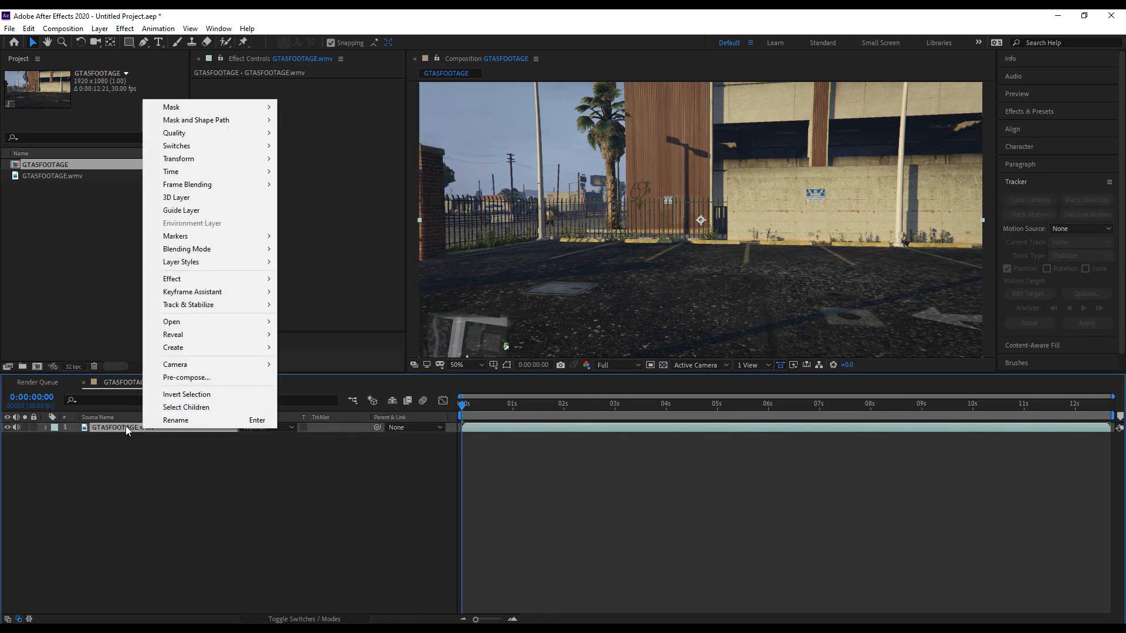
mouse_move(202, 305)
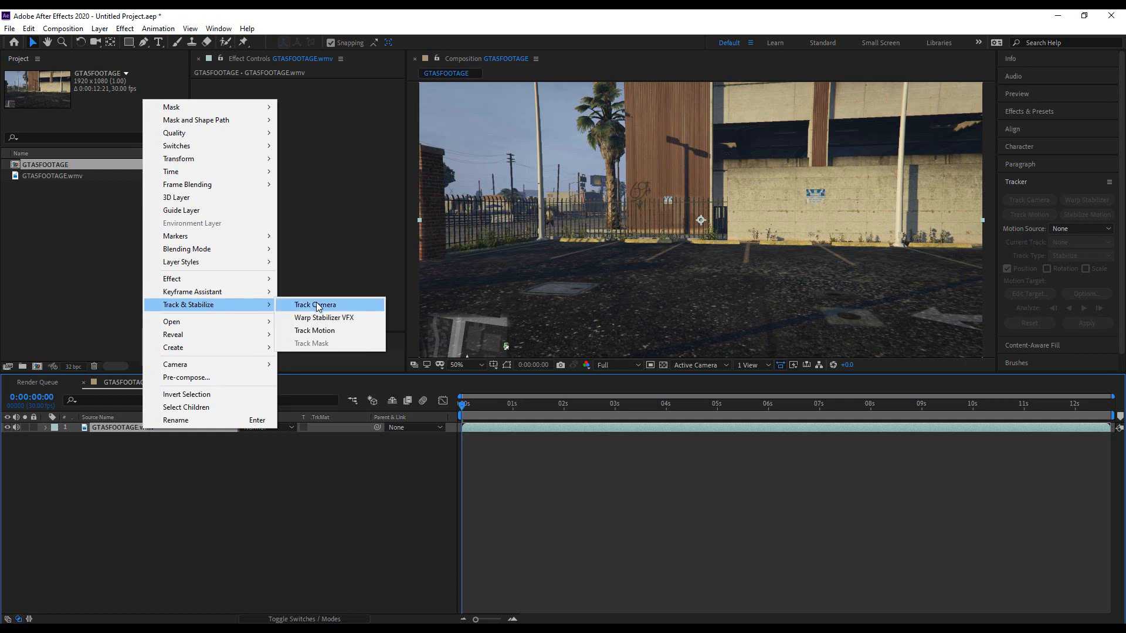
left_click(317, 306)
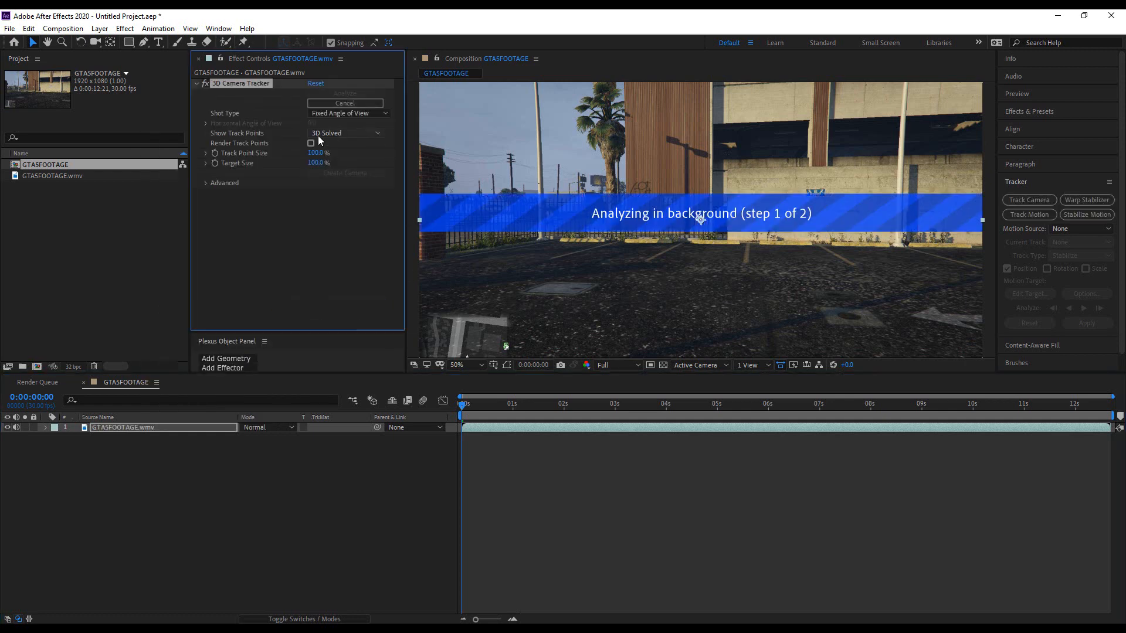
left_click(206, 183)
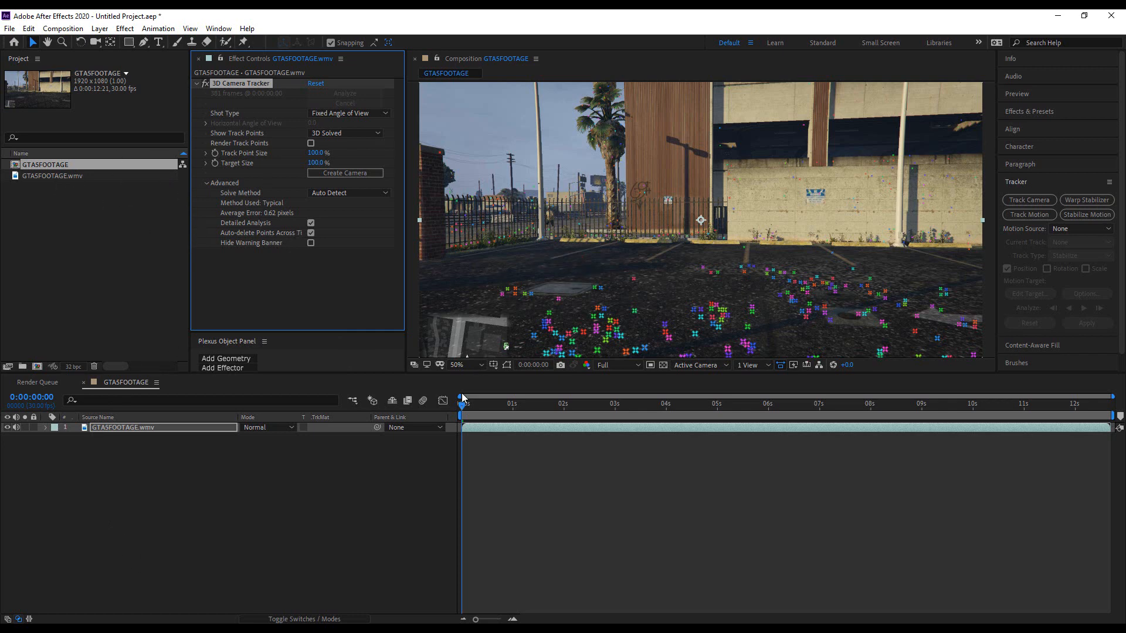
Play the tracked footage from the first frame to review the track points
mouse_move(463, 404)
left_mouse_down()
mouse_move(476, 409)
mouse_move(442, 410)
left_mouse_up()
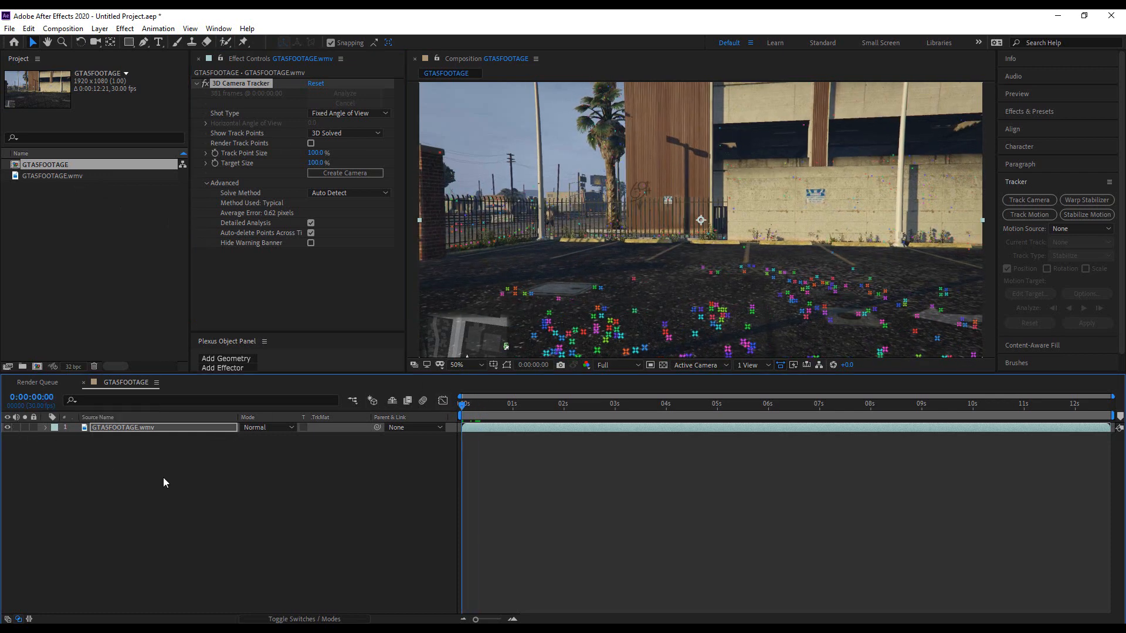
key("space")
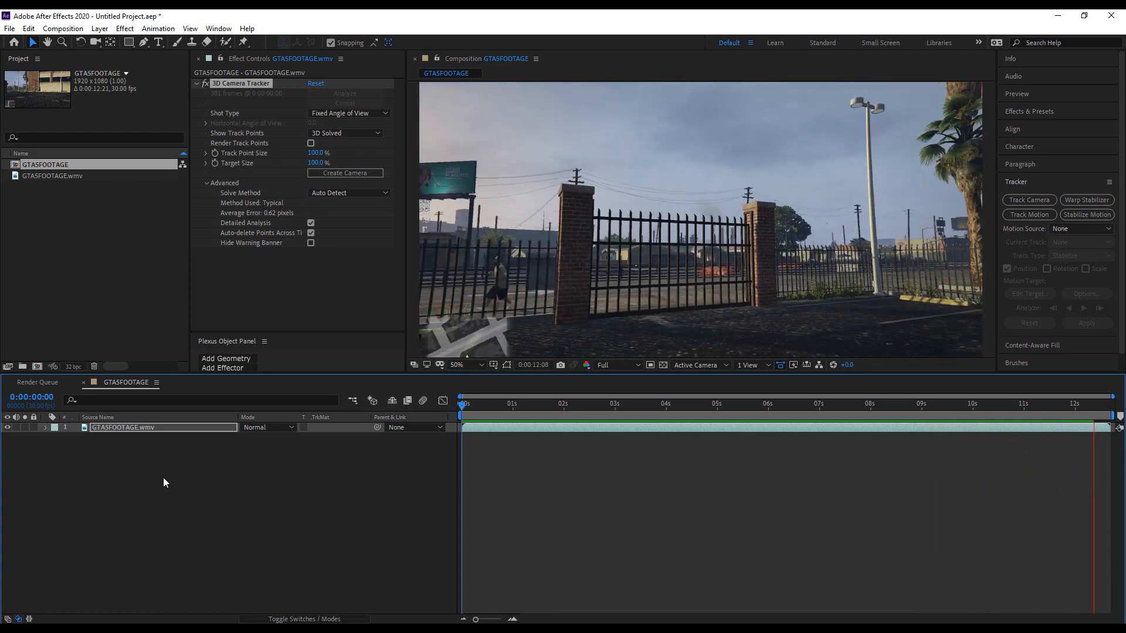
key("space")
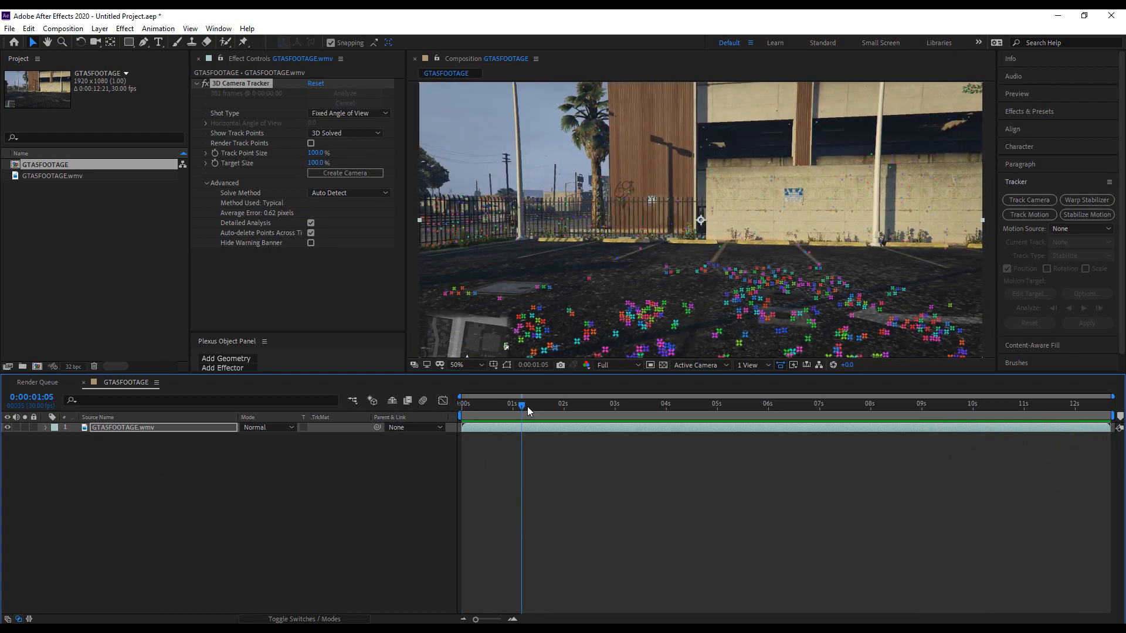
Create a null and camera from the ground track points near the wall at 0:00:03:21, and return to the first frame
left_click_drag(530, 405, 651, 412)
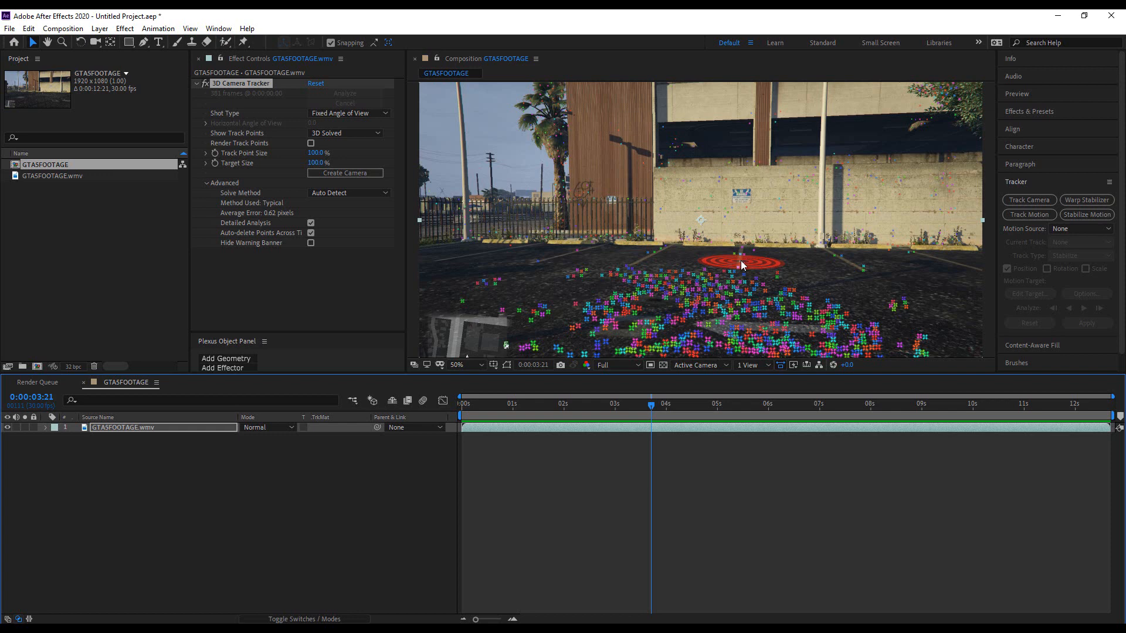
right_click(741, 265)
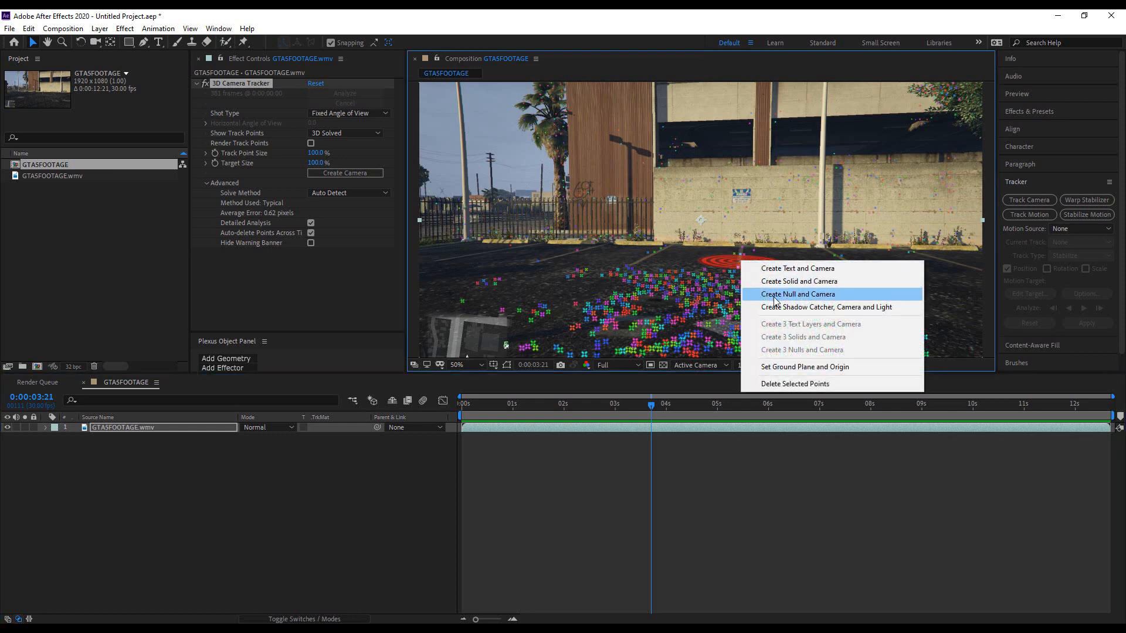
left_click(813, 299)
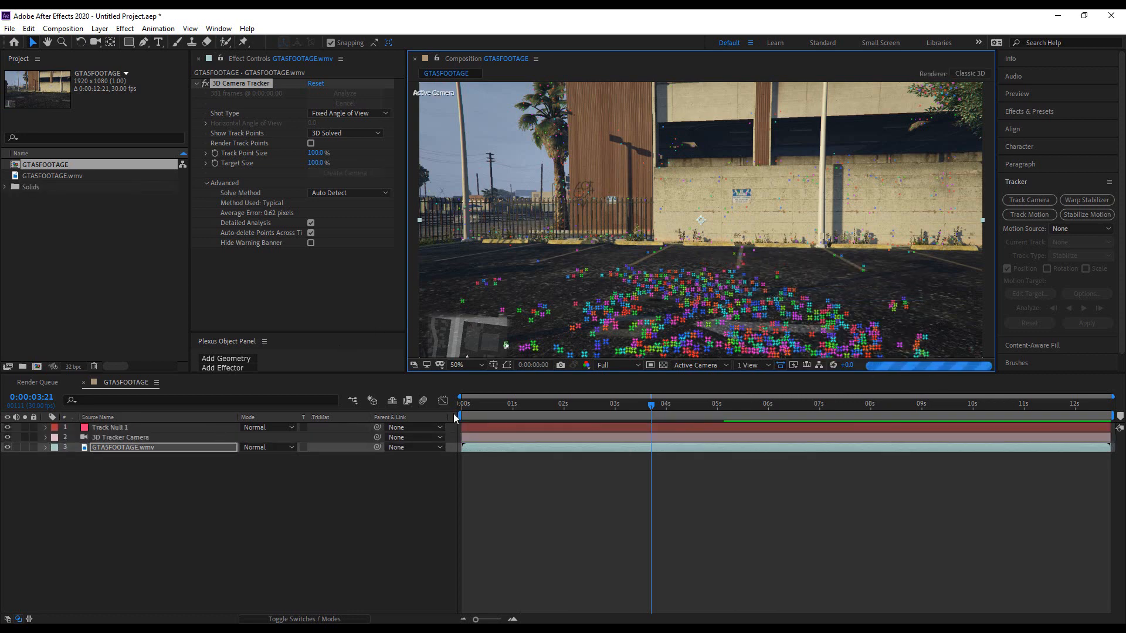
left_click_drag(652, 410, 449, 435)
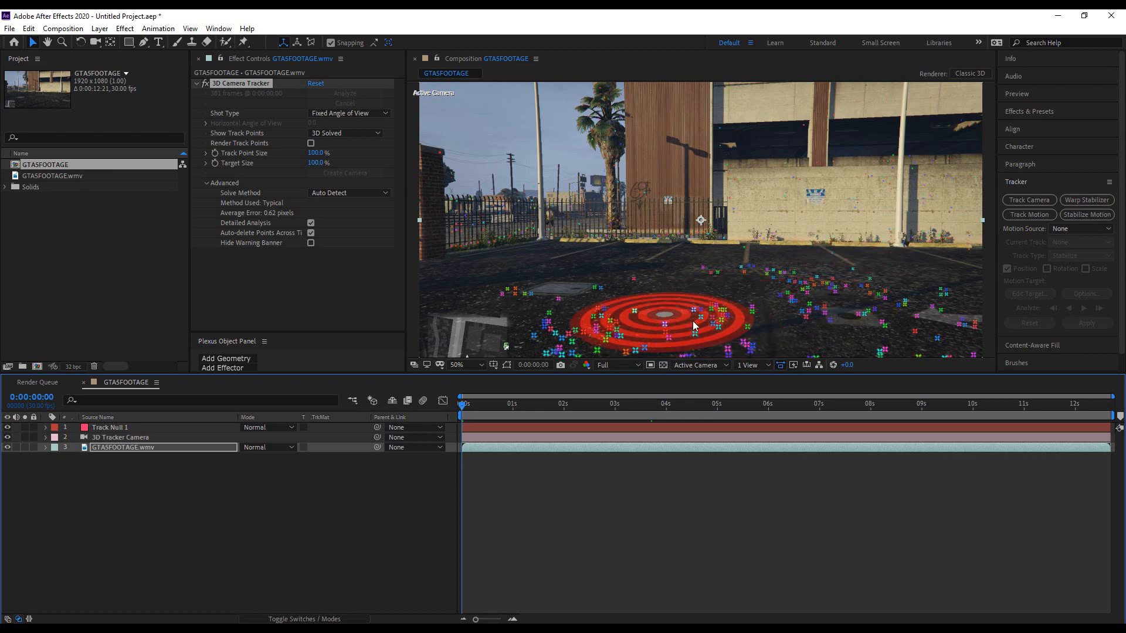
left_click_drag(467, 412, 444, 414)
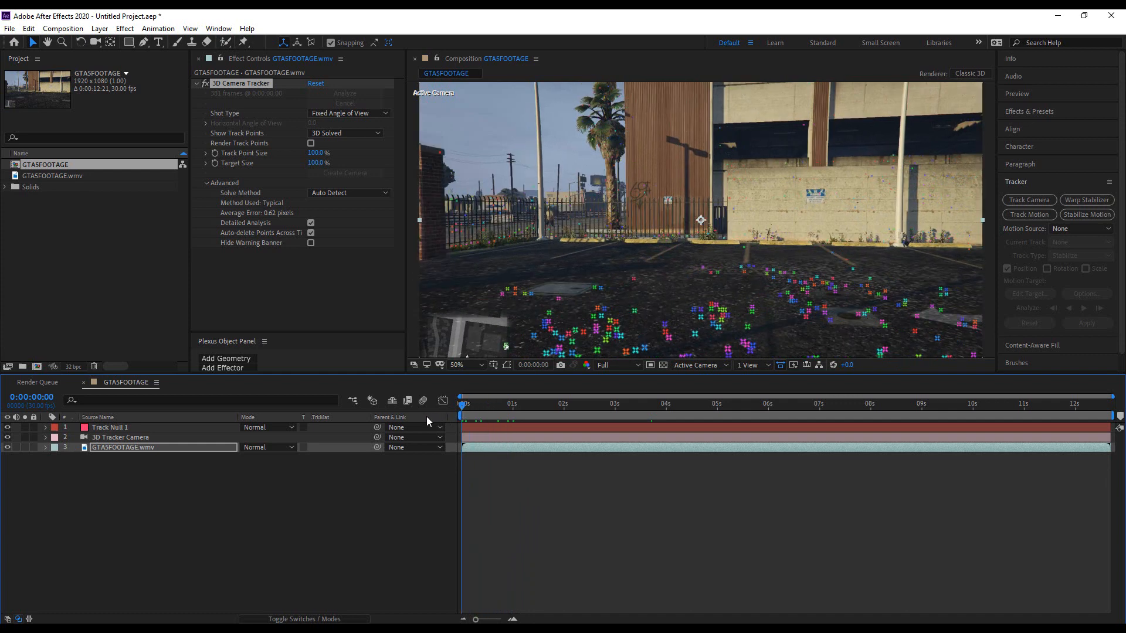
Duplicate the footage layer and remove the 3D Camera Tracker effect from the upper copy
left_click(108, 447)
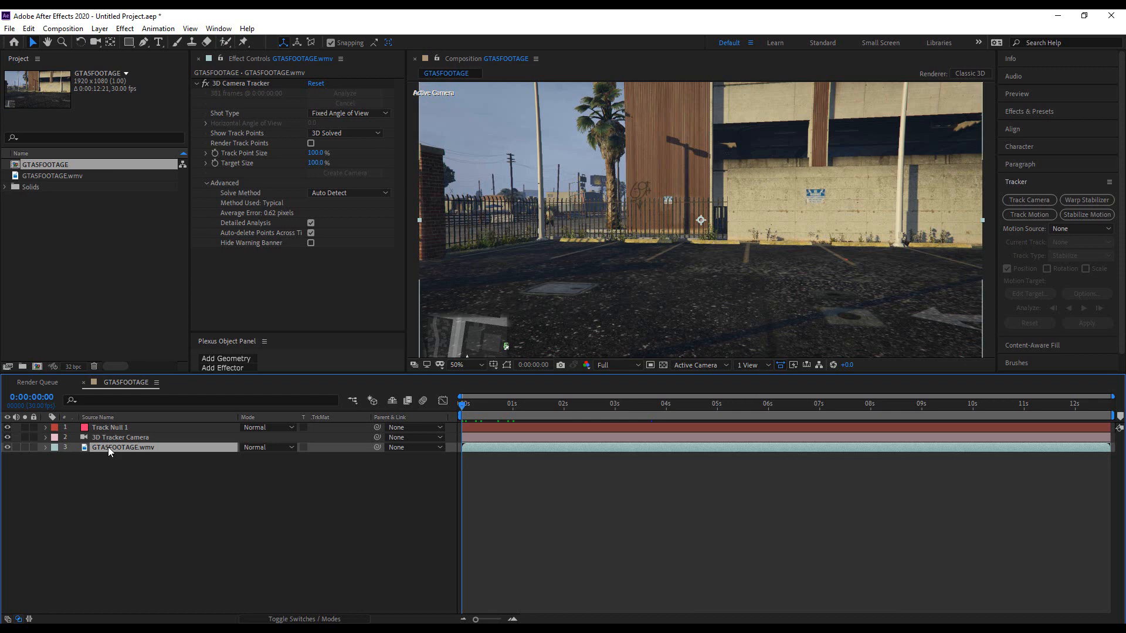
key("ctrl+d")
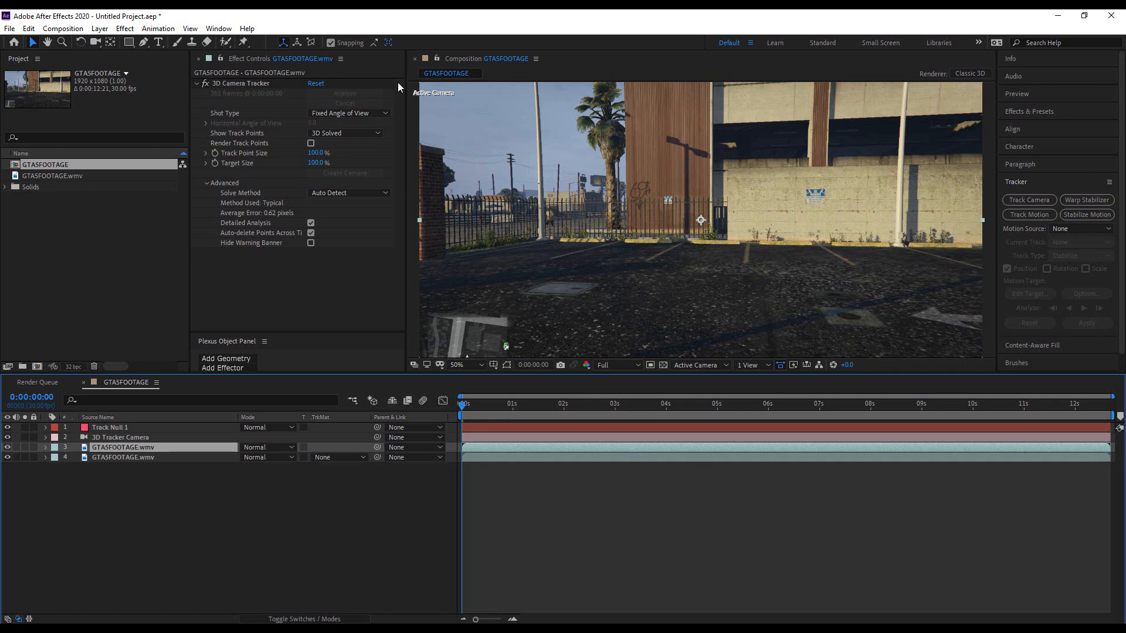
left_click(255, 83)
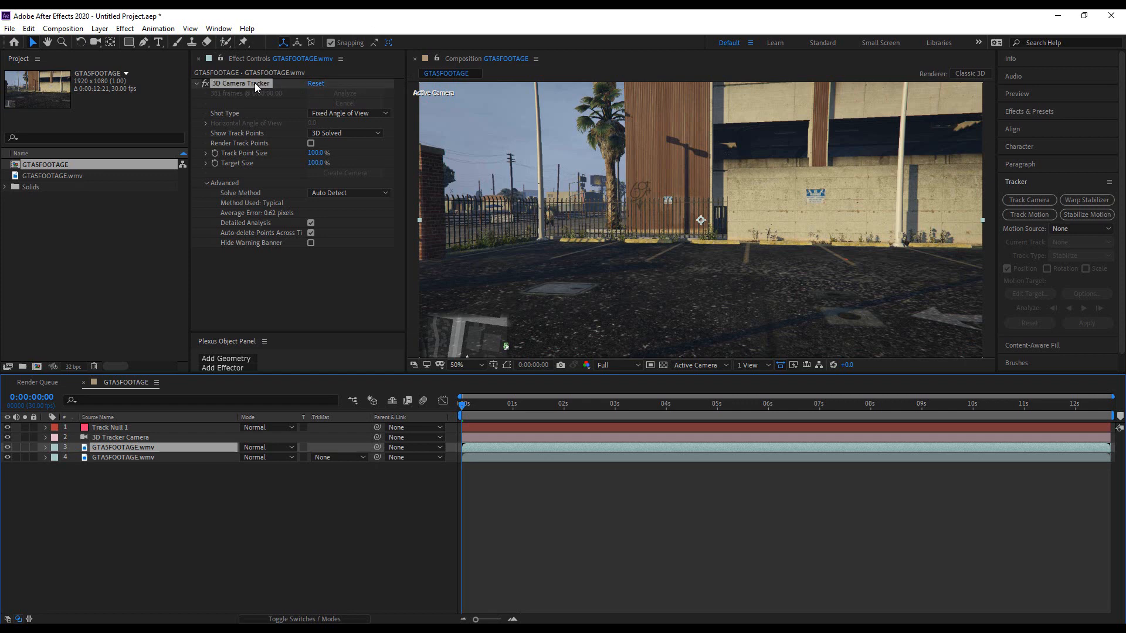
key("Delete")
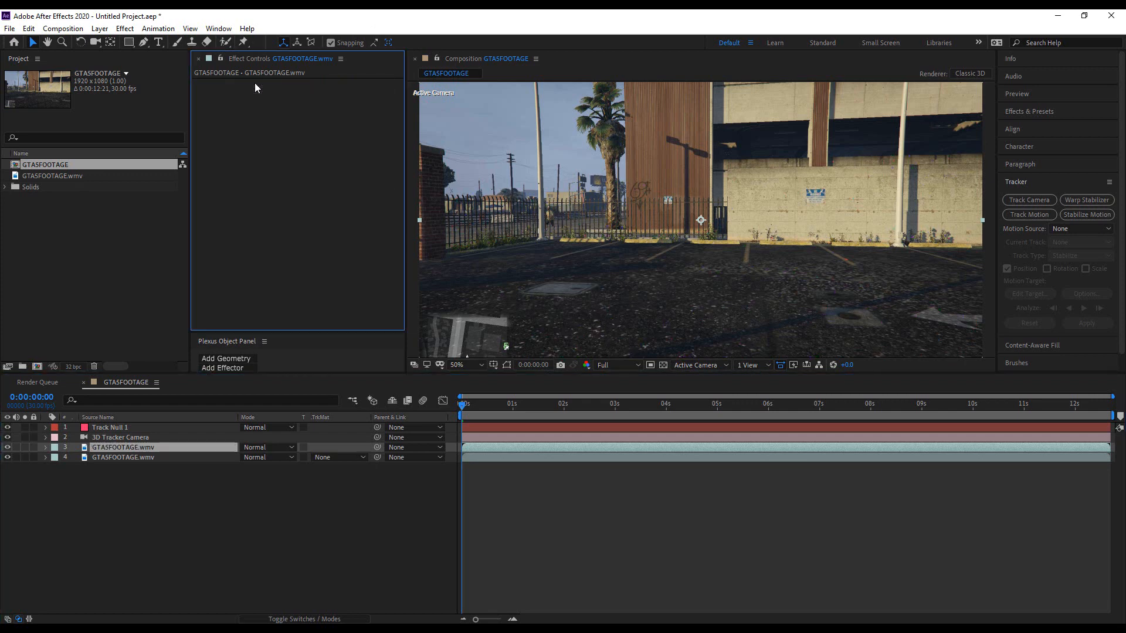
Rename the upper footage copy as env
right_click(138, 445)
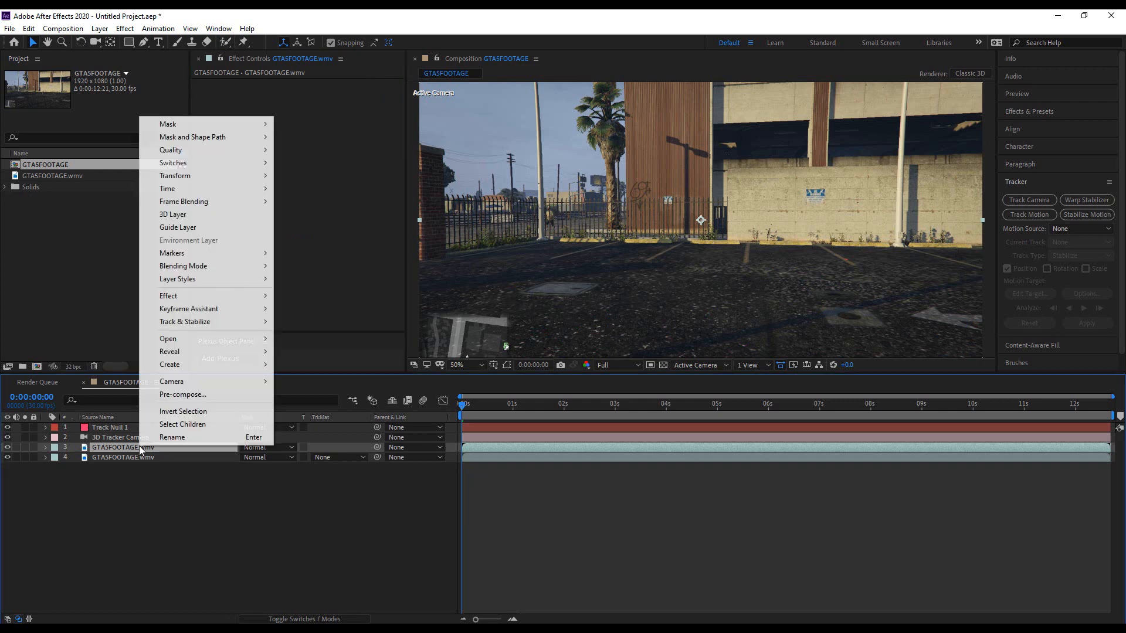
left_click(154, 438)
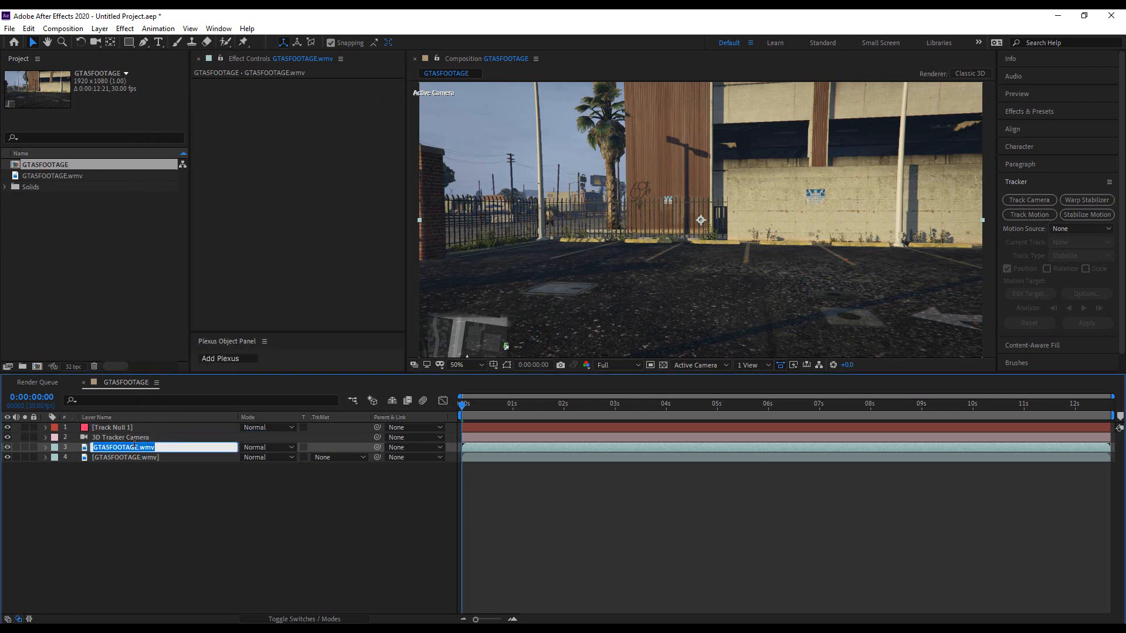
type("env")
left_click(128, 492)
Freeze the env layer on its first frame with Freeze Frame and collapse its properties
right_click(140, 449)
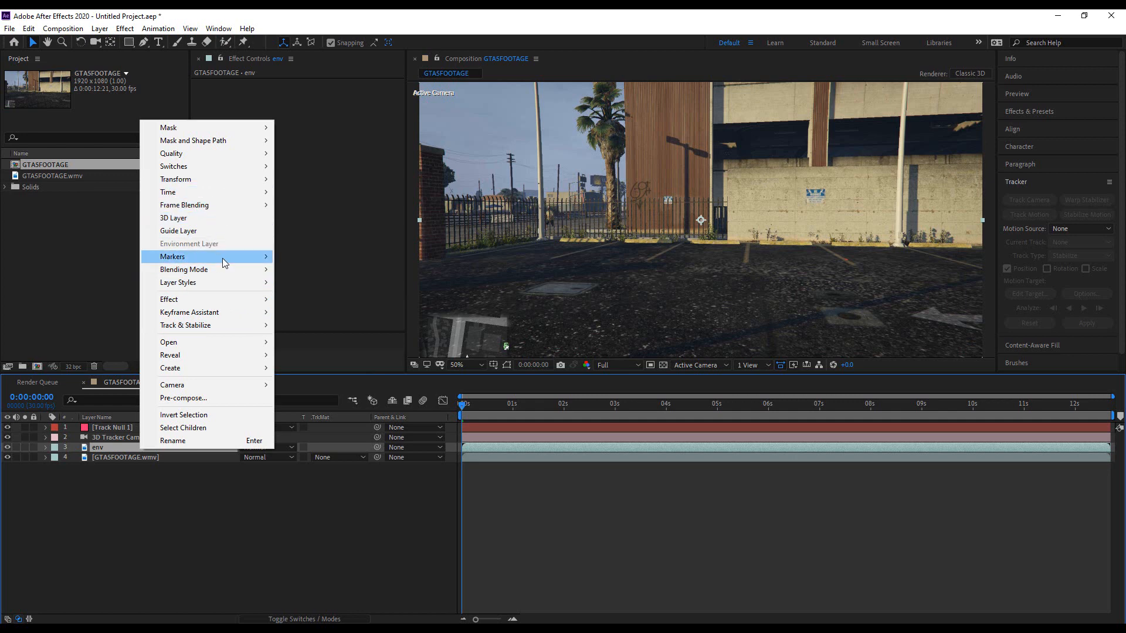
mouse_move(222, 258)
mouse_move(227, 313)
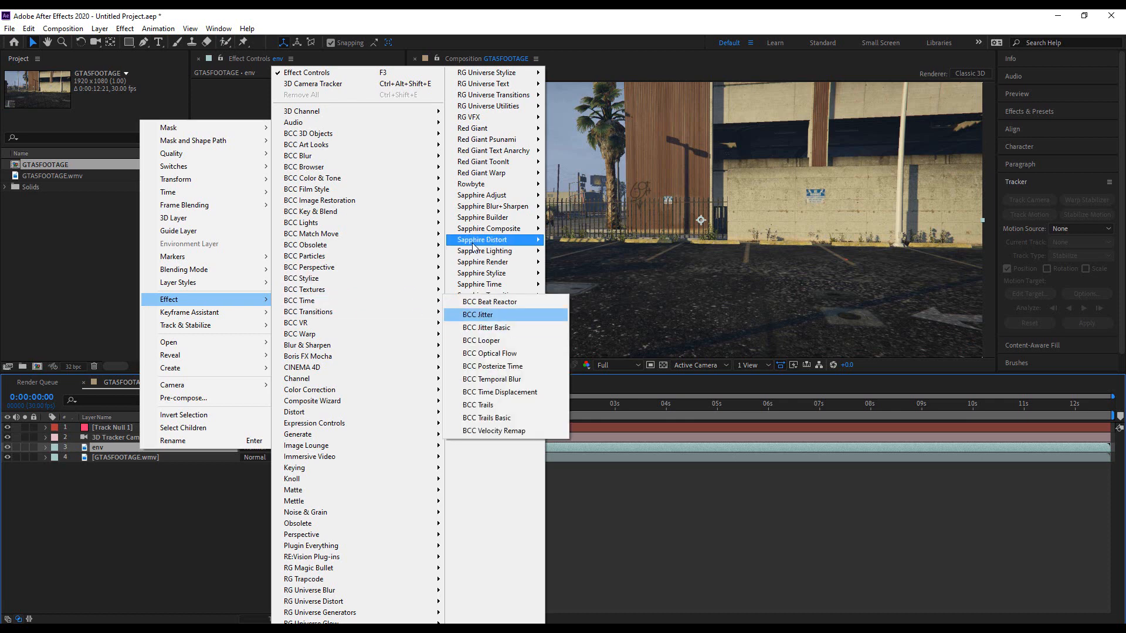
mouse_move(501, 357)
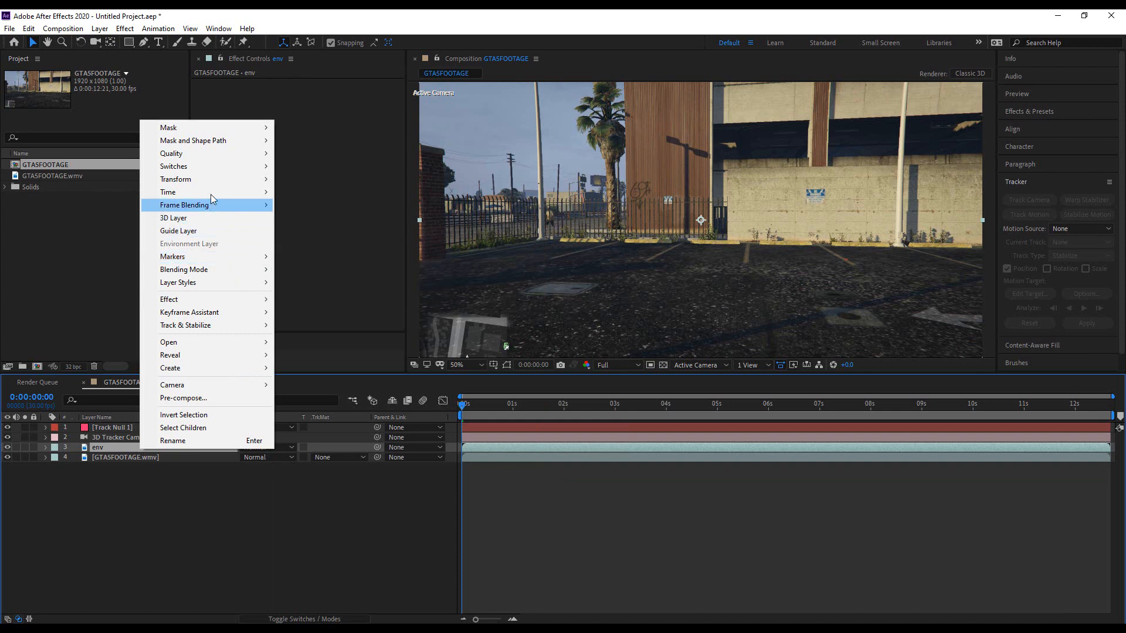
mouse_move(210, 191)
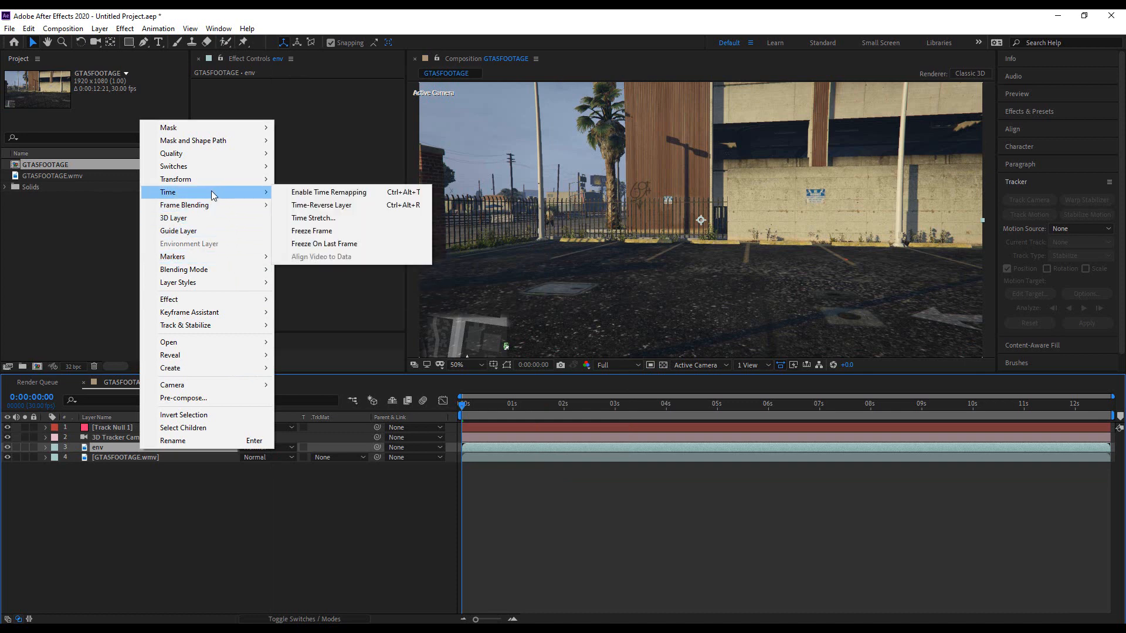
left_click(312, 231)
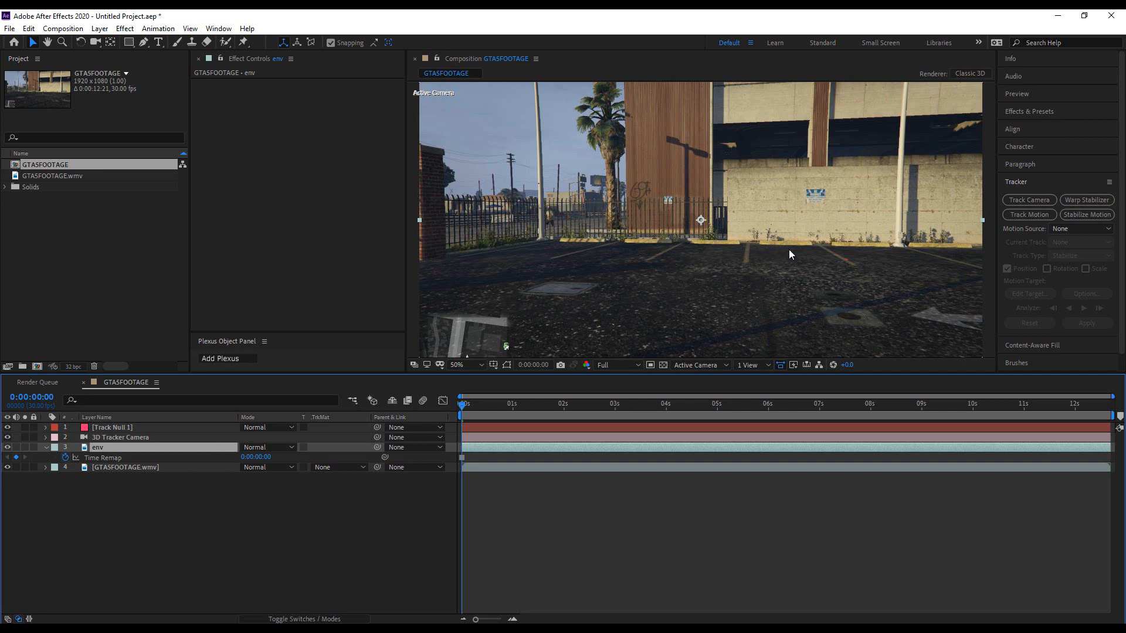
left_click(163, 530)
left_click(46, 448)
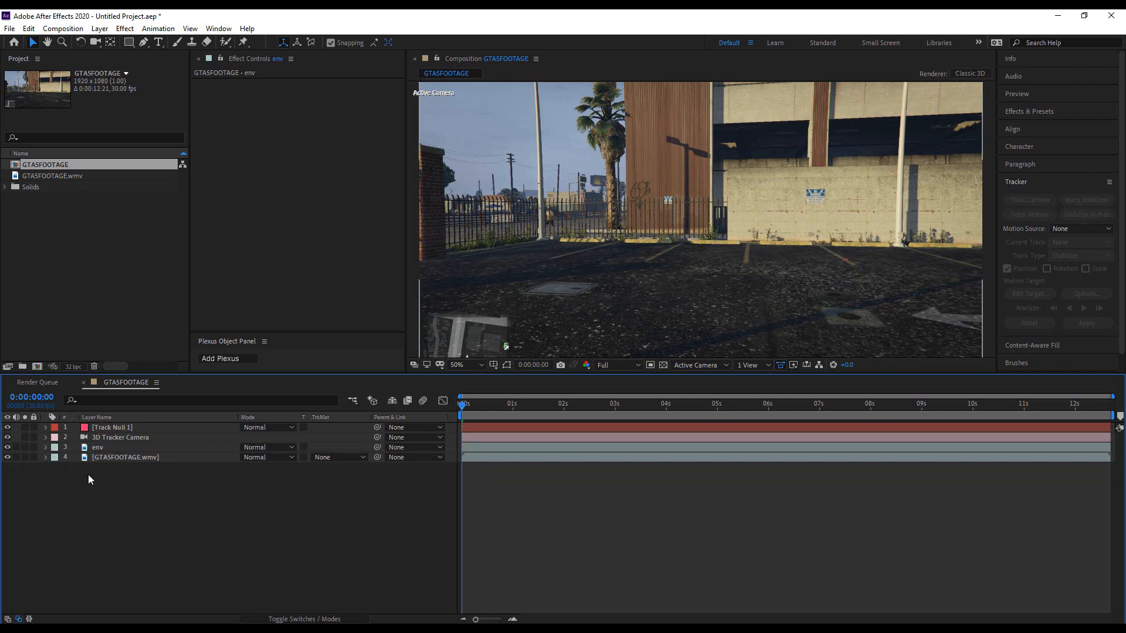
Create a text layer reading "FB DESIGNZ"
right_click(113, 480)
mouse_move(128, 489)
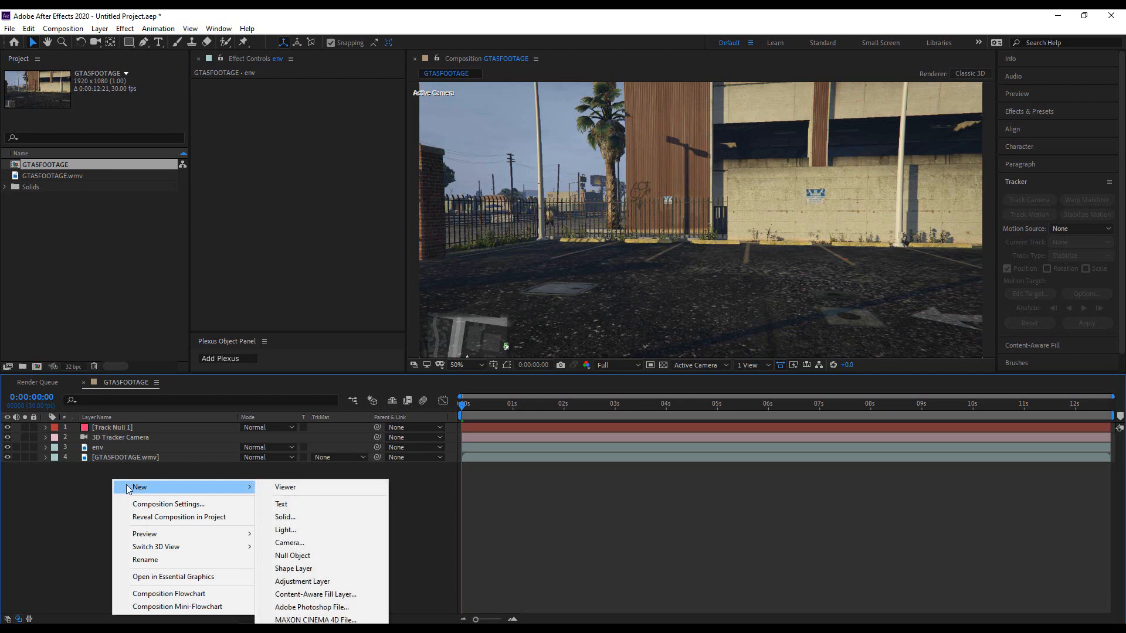
left_click(281, 504)
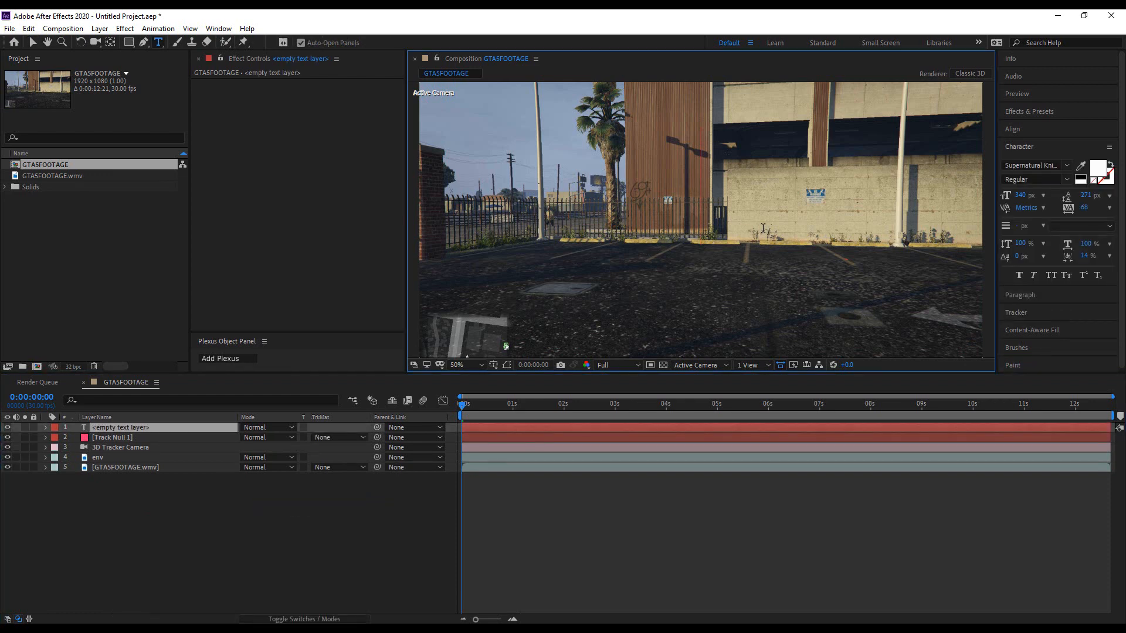
type("FB")
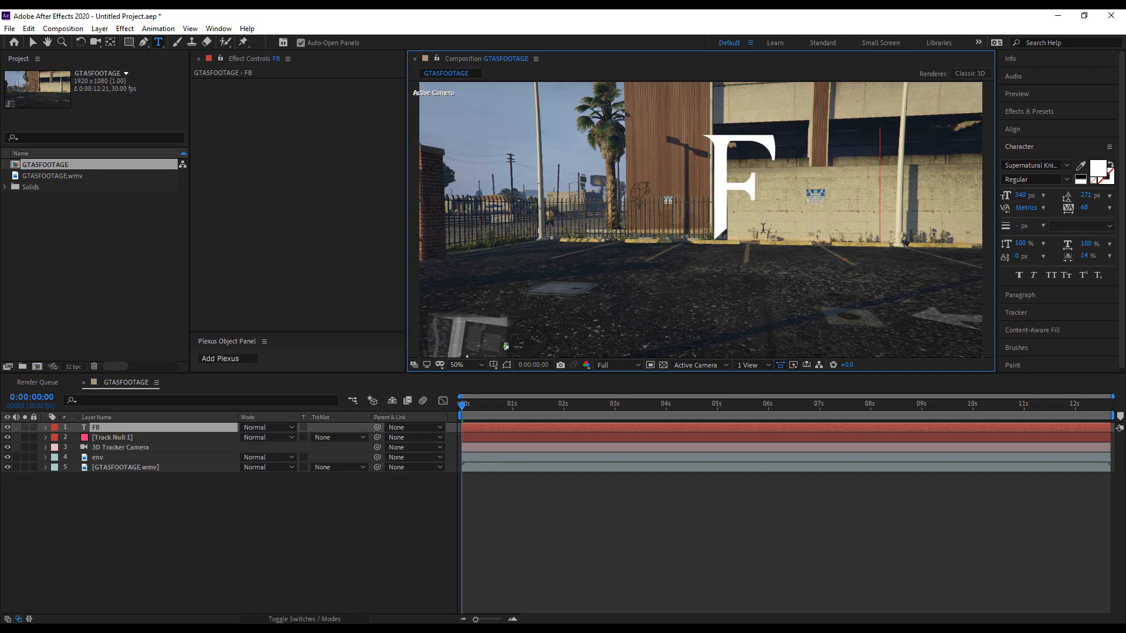
type(" DESIGNZ")
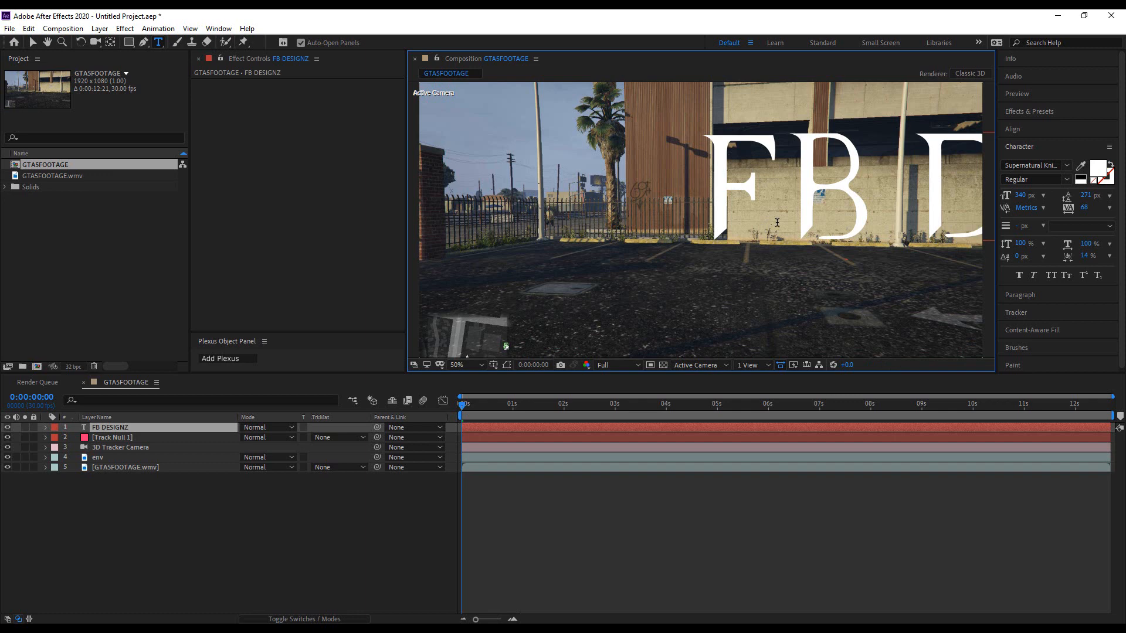
Reduce the font size of the whole FB DESIGNZ text to 182 px
double_click(840, 186)
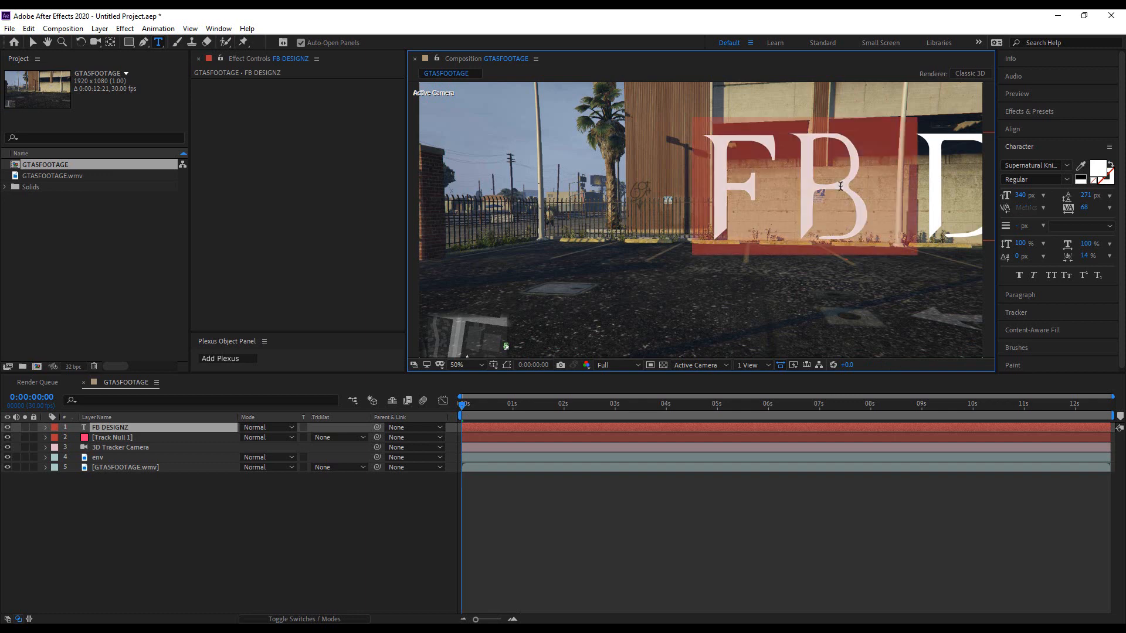
triple_click(840, 186)
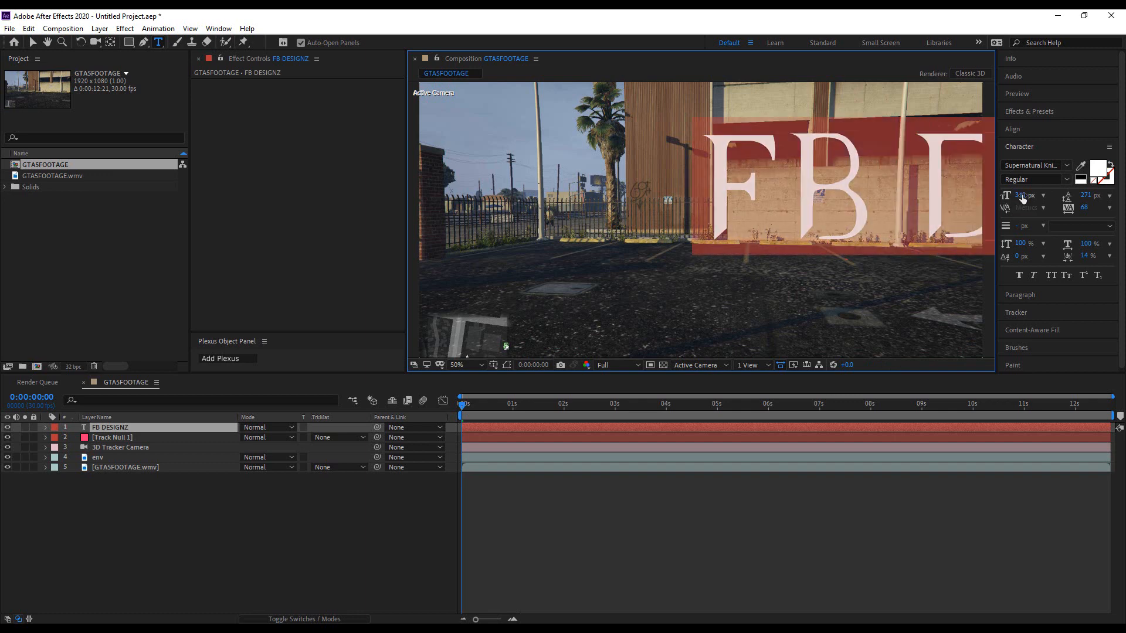
left_click_drag(1021, 199, 927, 197)
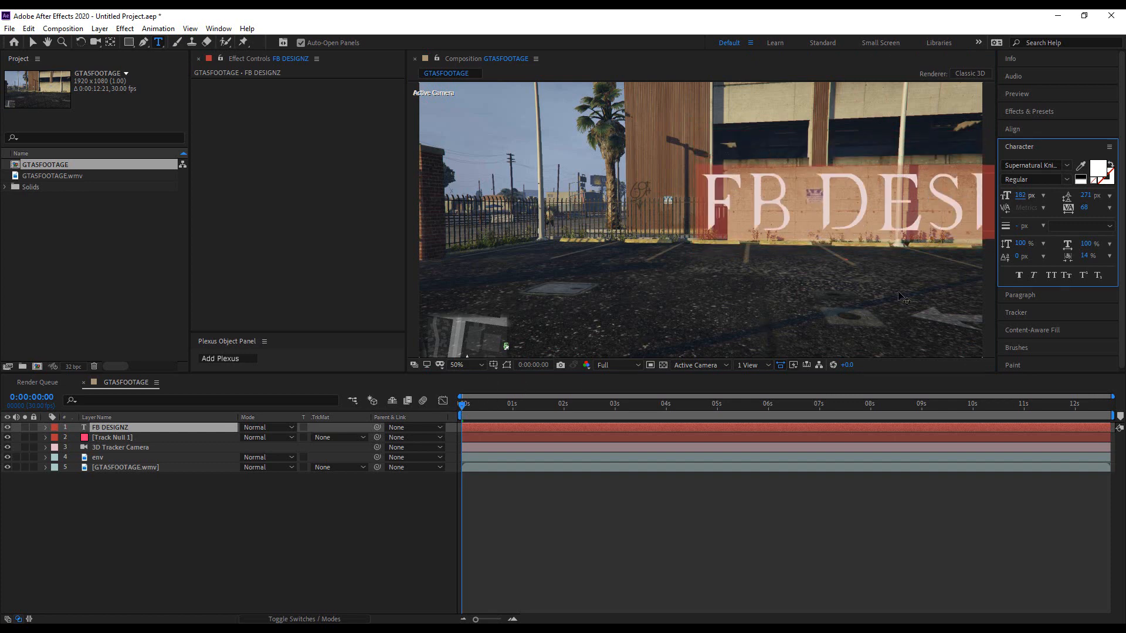
Center the FB DESIGNZ text horizontally and vertically in the composition
left_click(1030, 129)
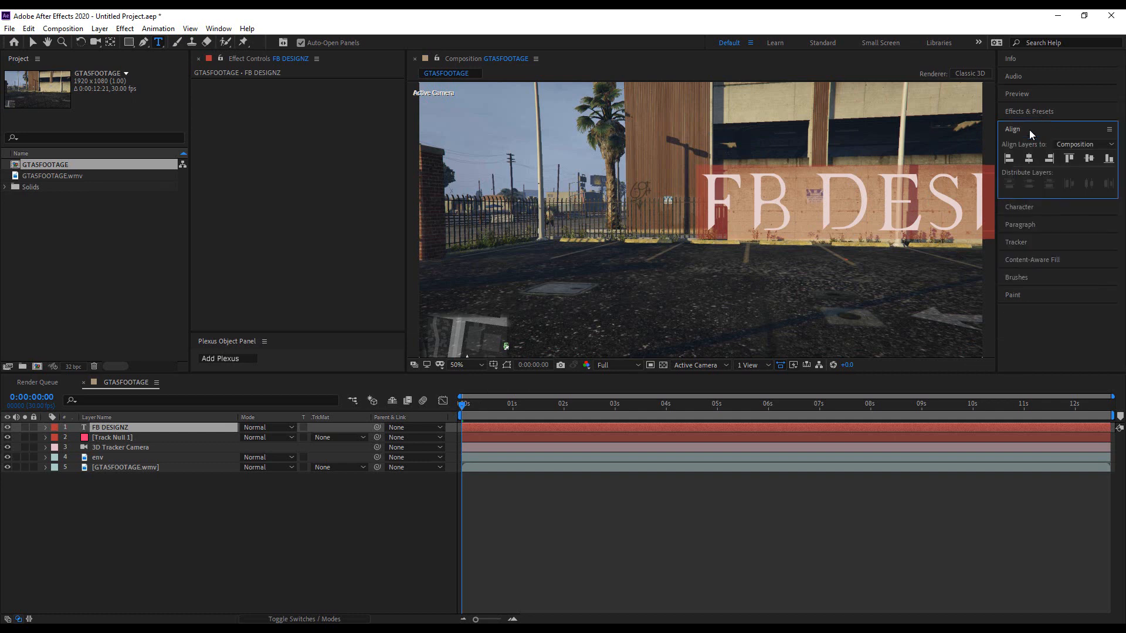
left_click(1025, 157)
key("Caps_Lock")
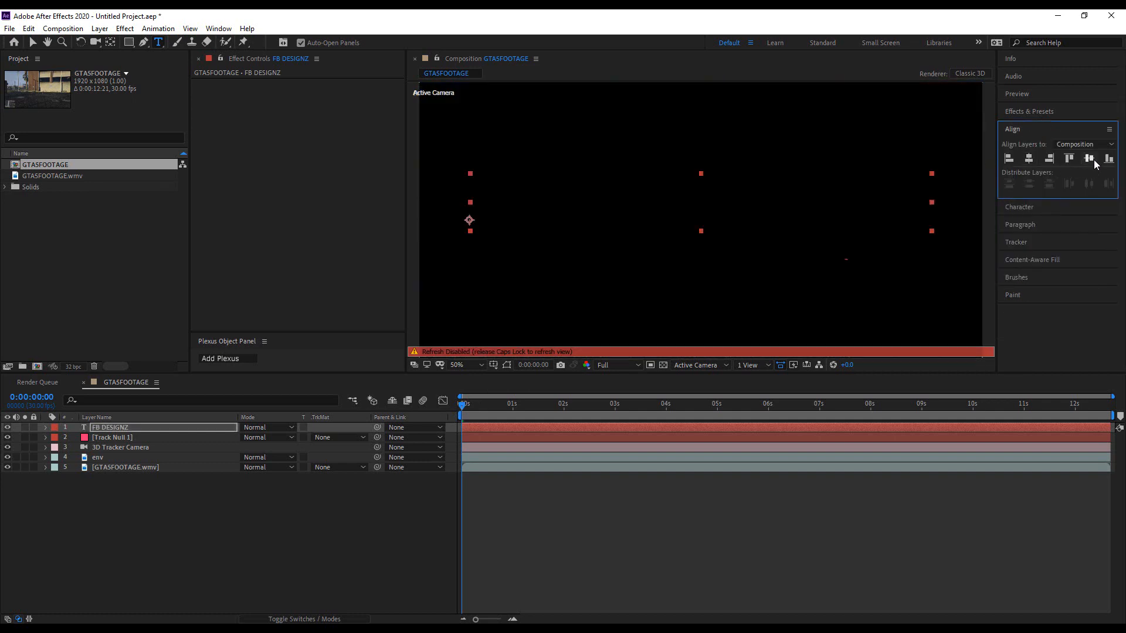
left_click(1092, 160)
key("Caps_Lock")
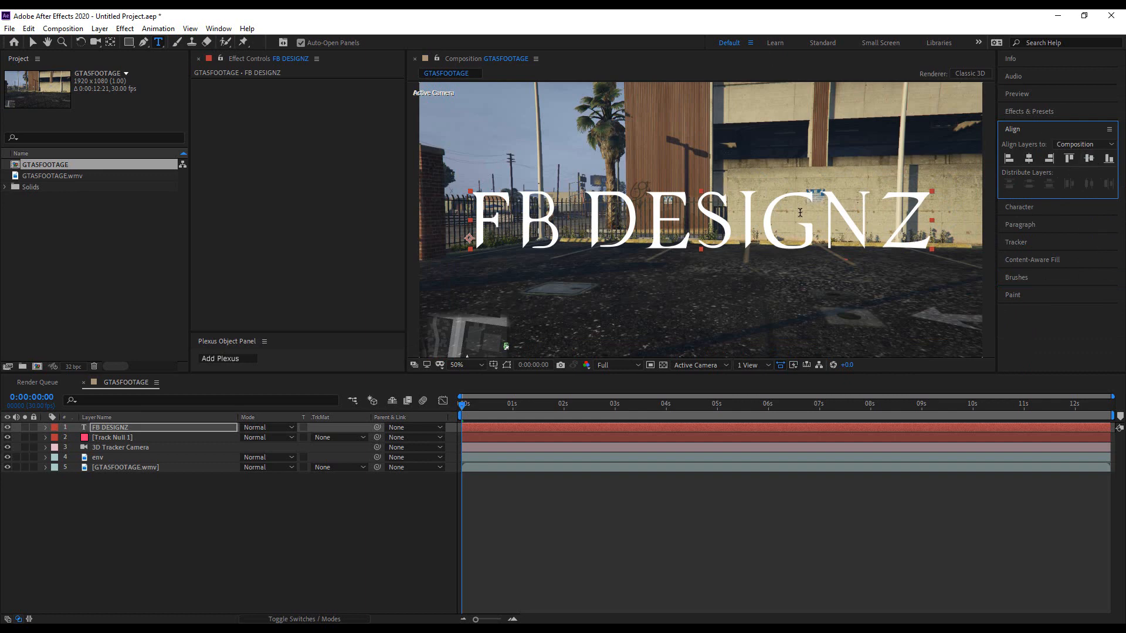
left_click(219, 28)
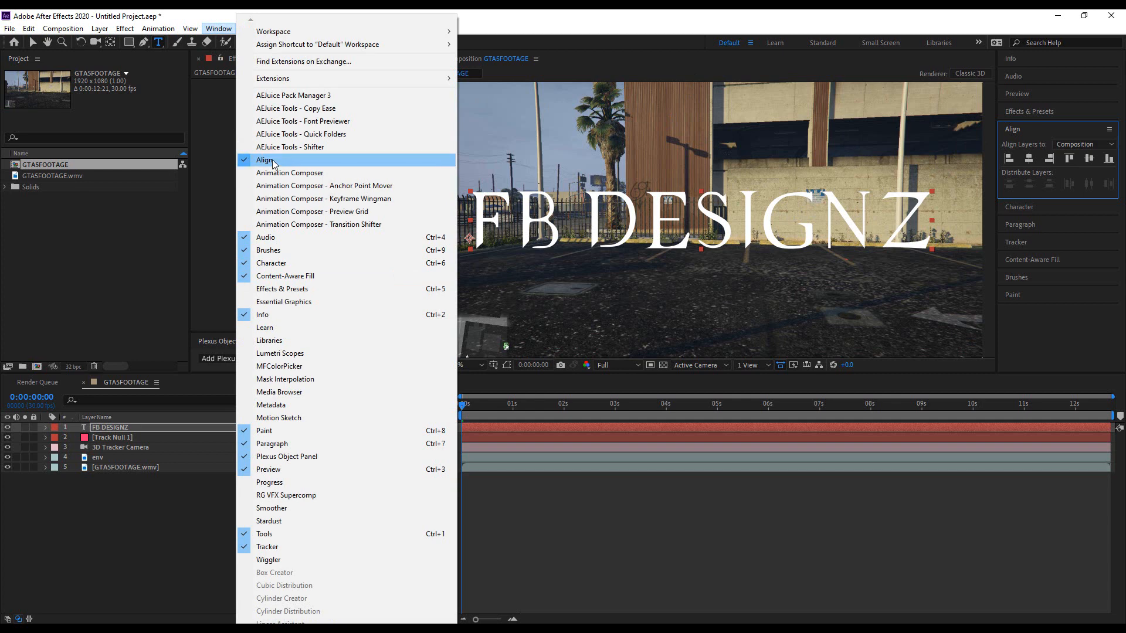
left_click(146, 527)
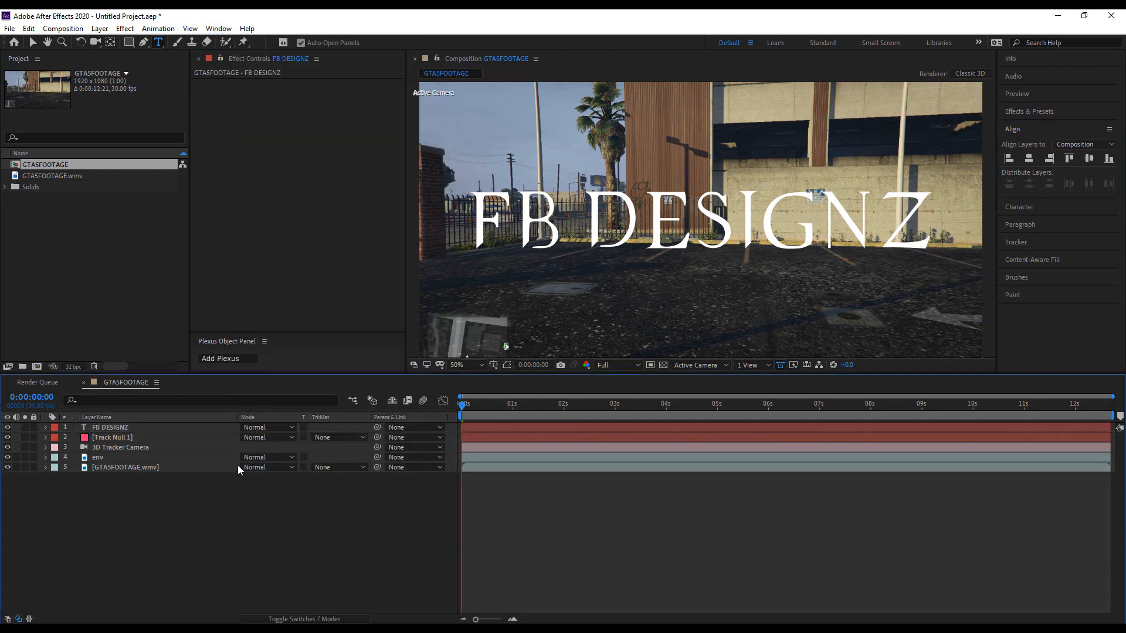
Create a new black solid layer named e3d at 1920 x 1080 px
right_click(177, 519)
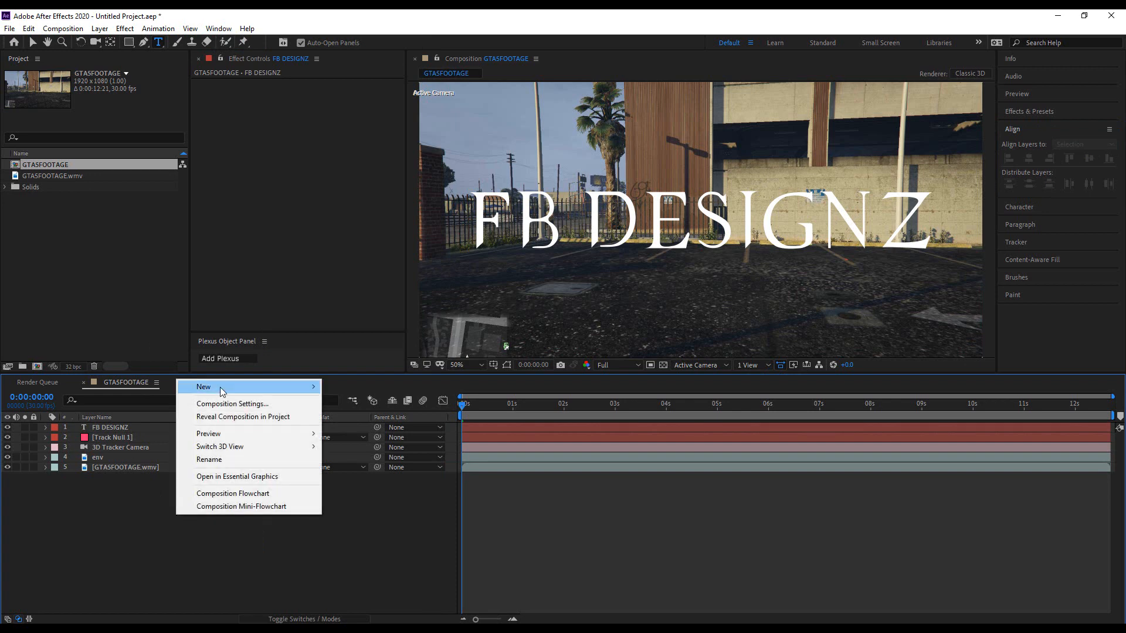
mouse_move(222, 392)
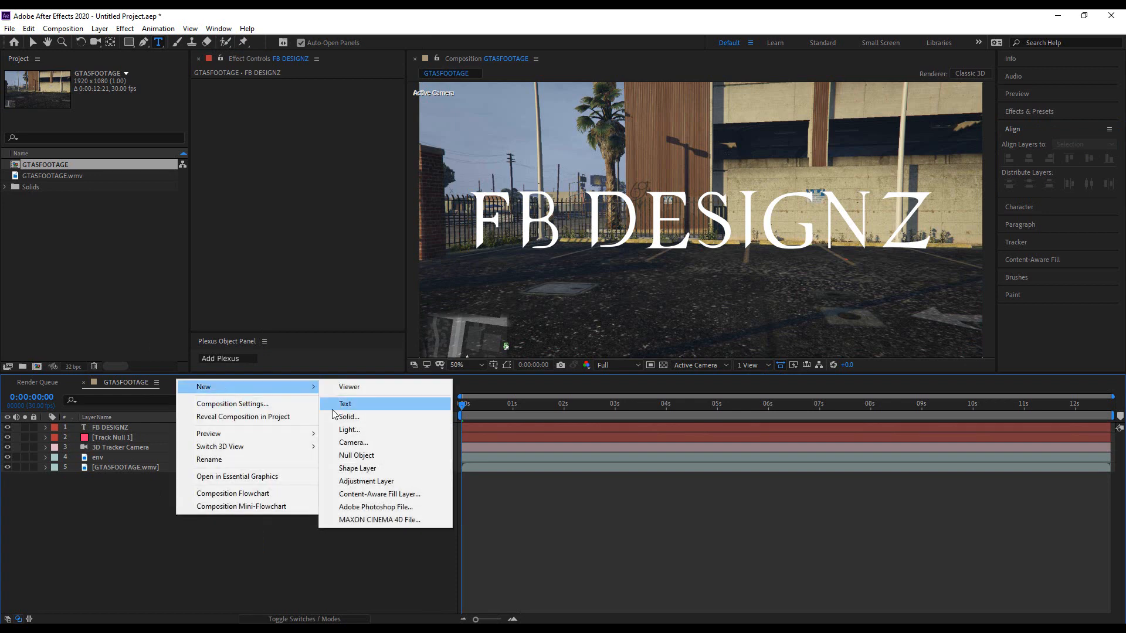
left_click(356, 417)
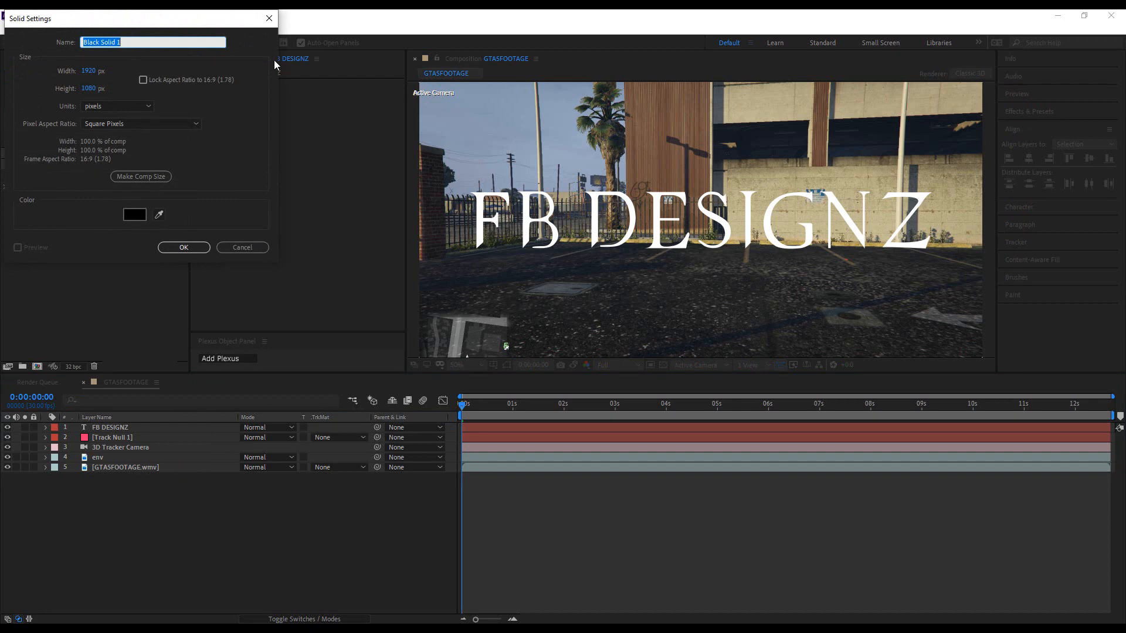
type("e3d")
left_click(194, 248)
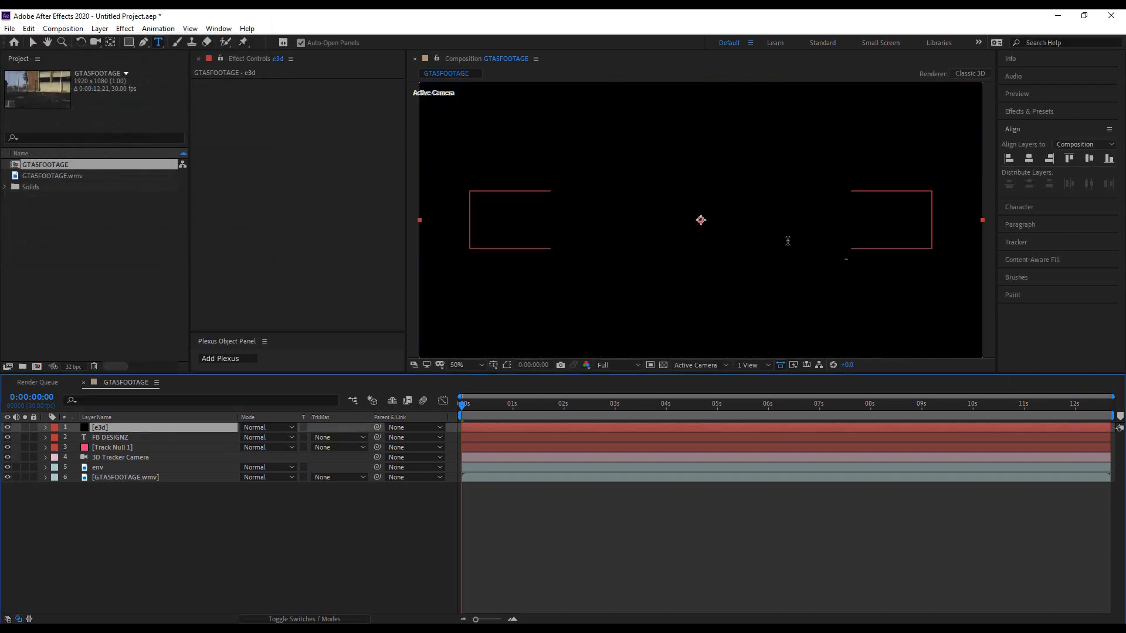
Find the Video Copilot Element effect and apply it to the e3d layer
left_click(1035, 112)
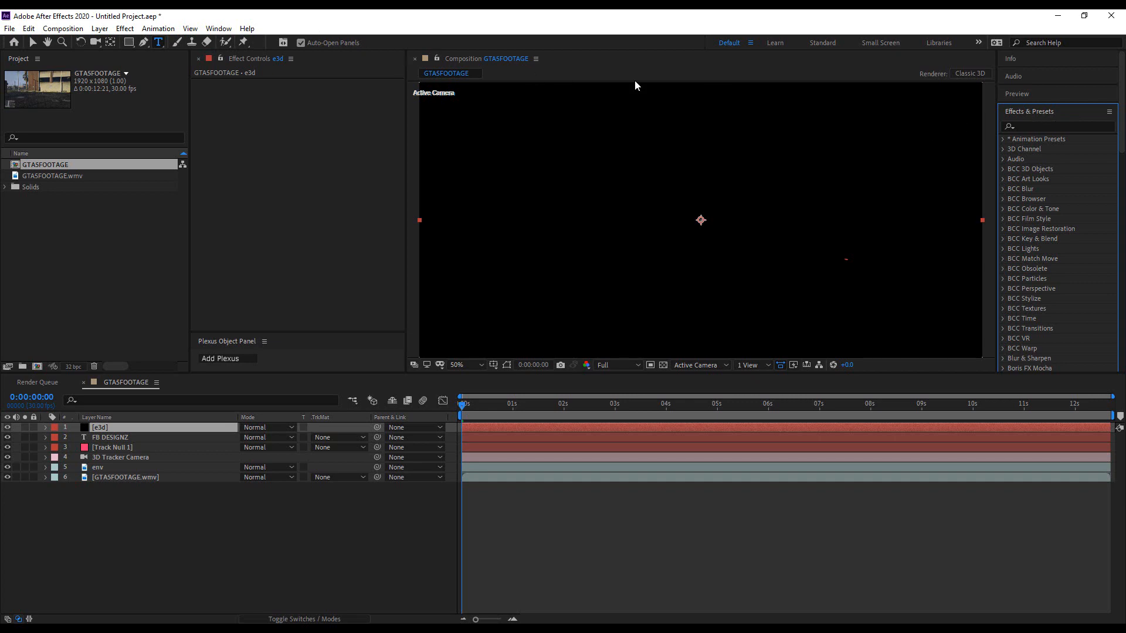
left_click(219, 28)
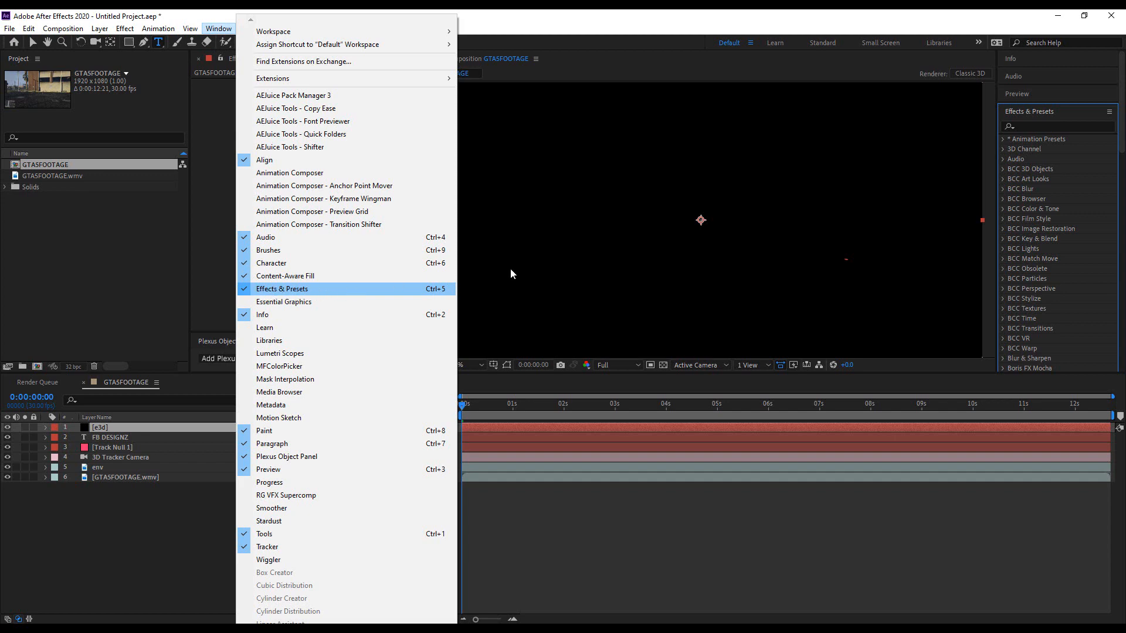
left_click(1032, 126)
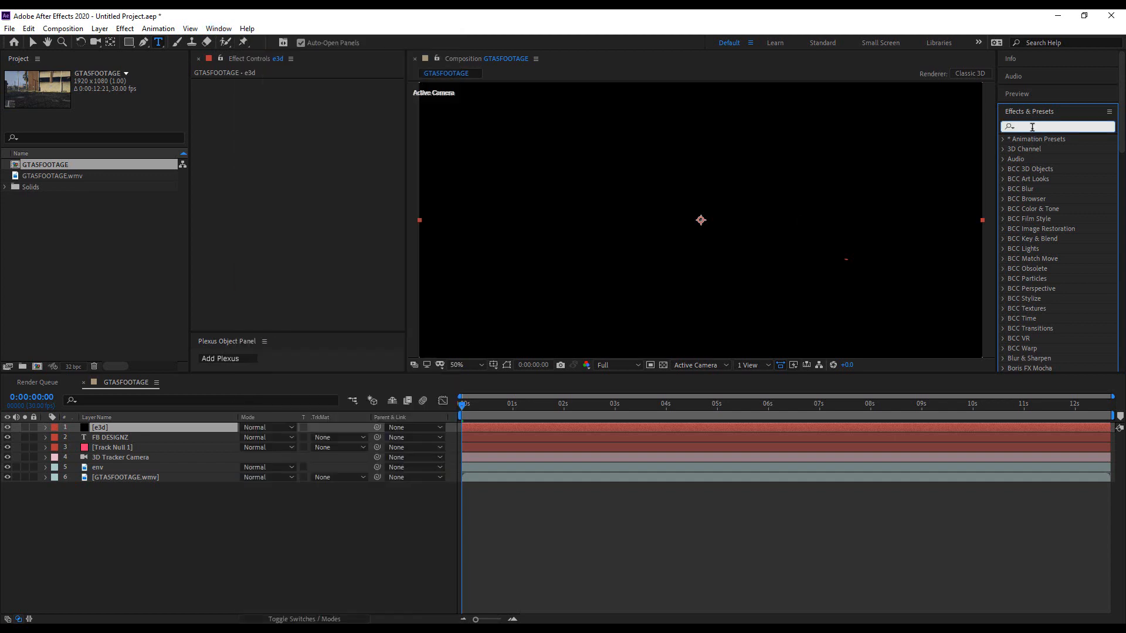
type("e")
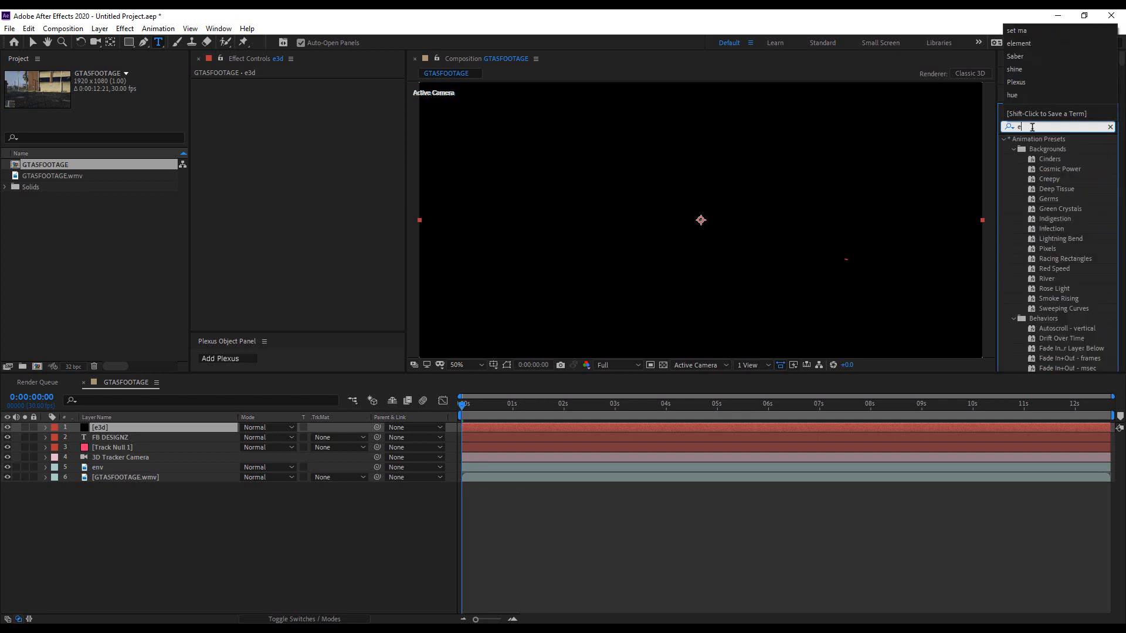
type("le")
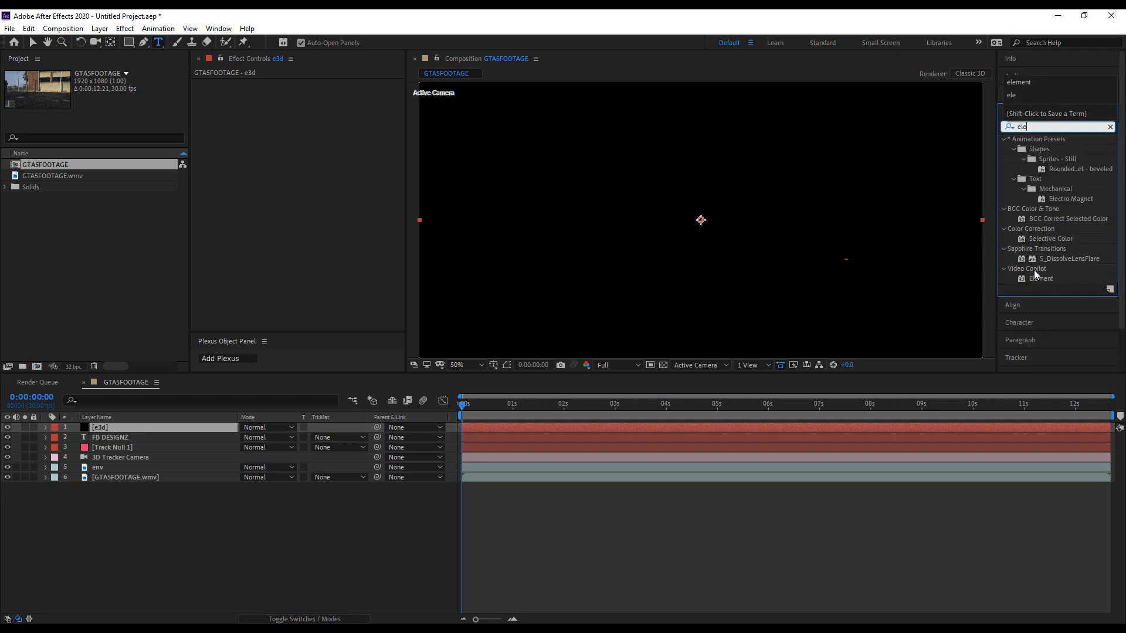
left_click_drag(1042, 278, 143, 431)
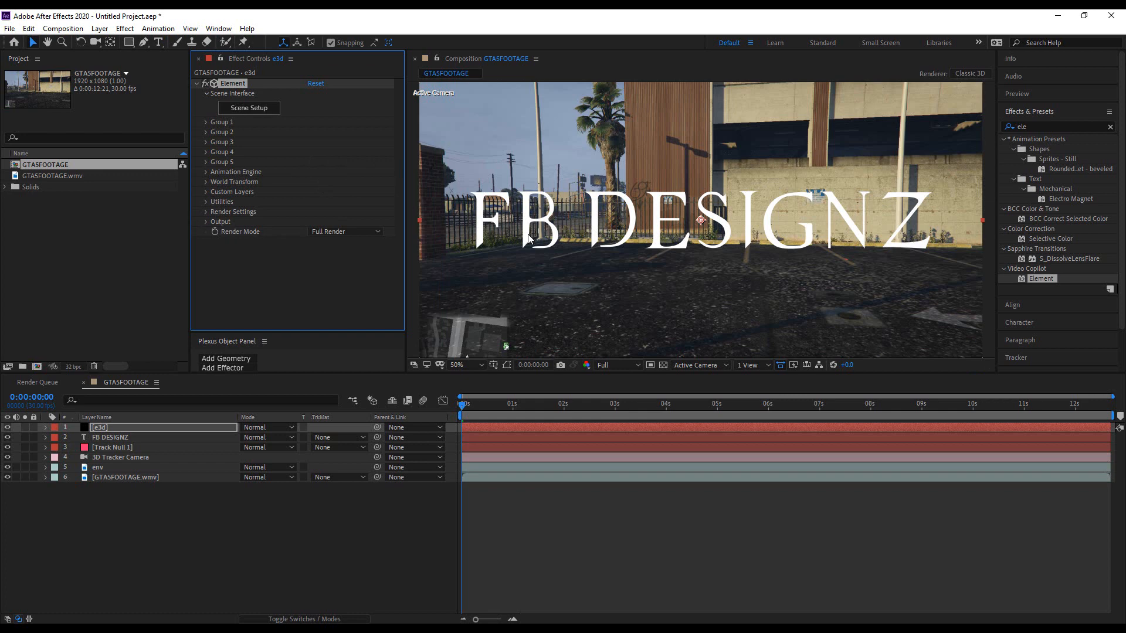
Set env as the override layer of Element's Physical Environment in the render settings
left_click(205, 211)
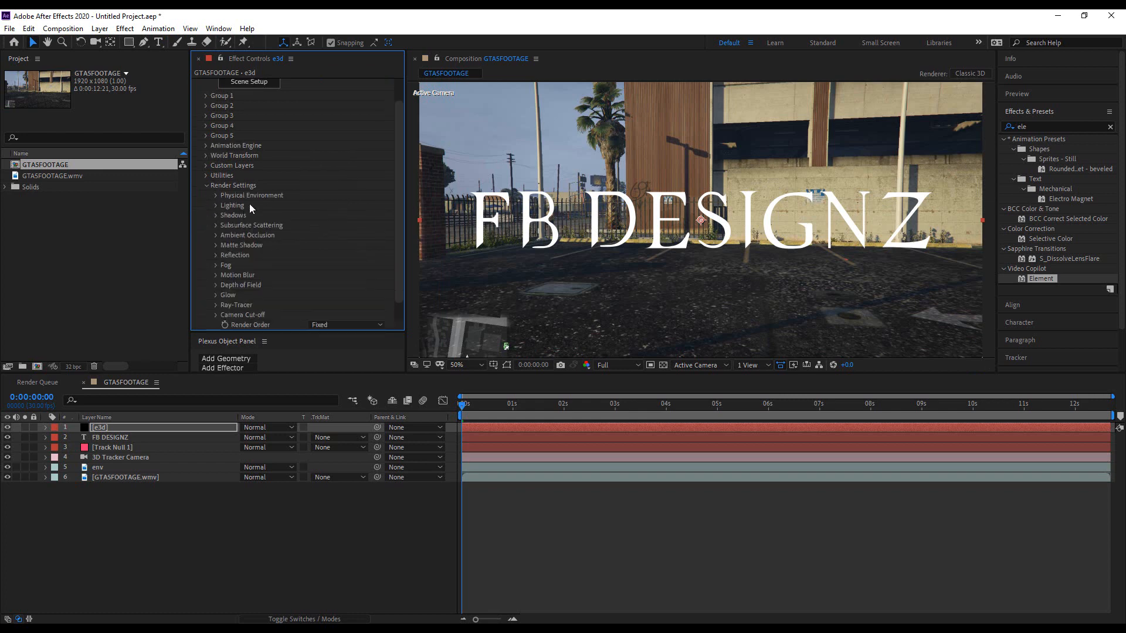
left_click(216, 196)
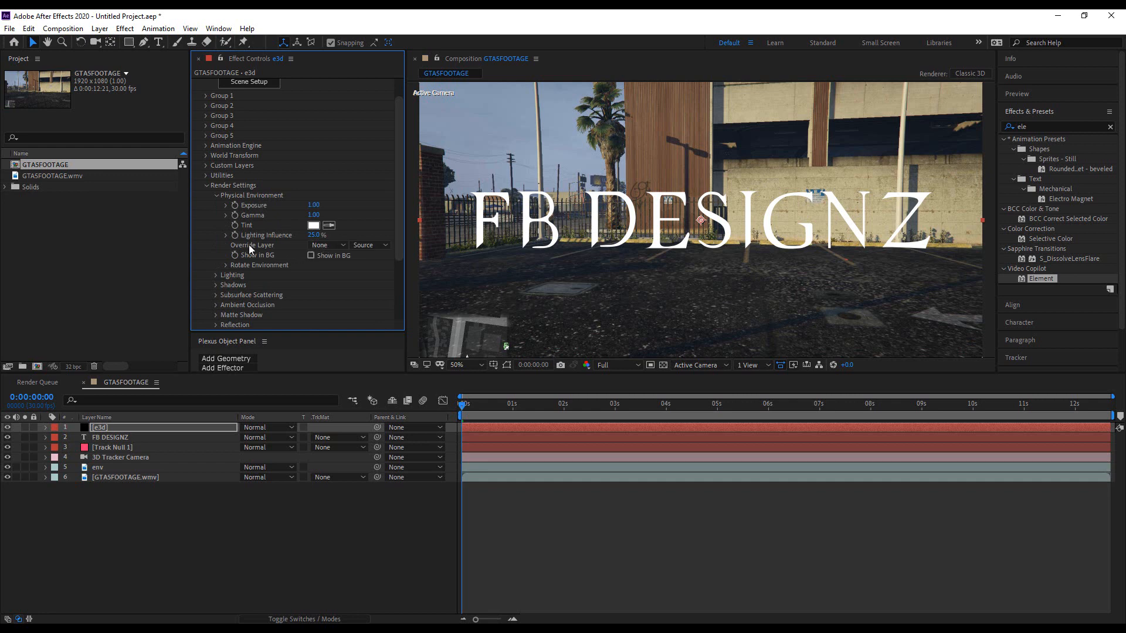
left_click(335, 245)
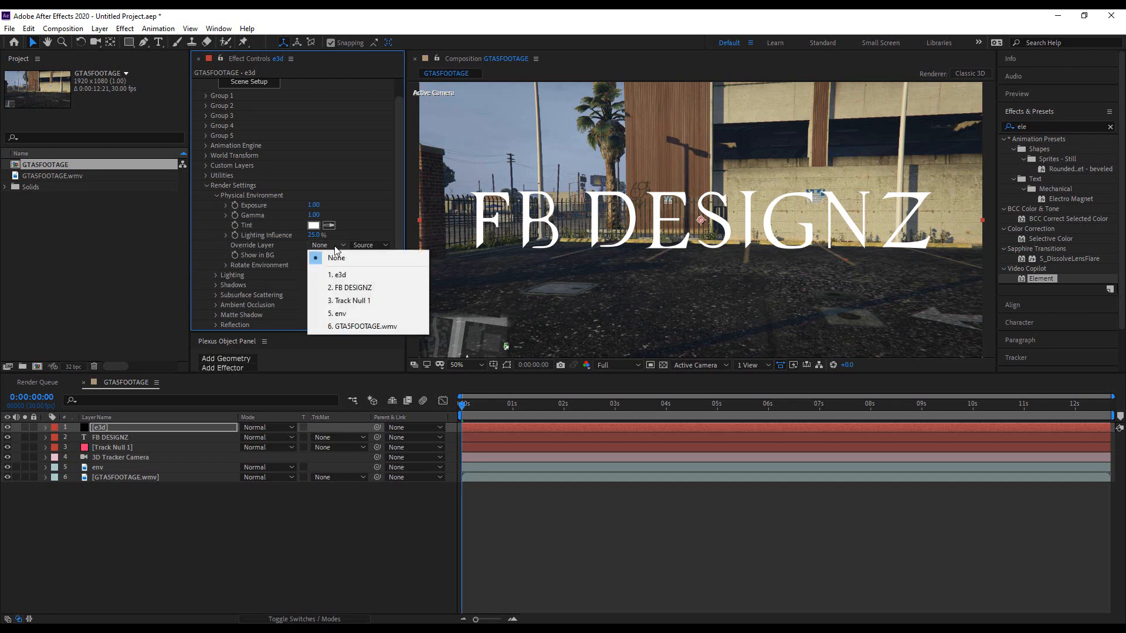
left_click(349, 314)
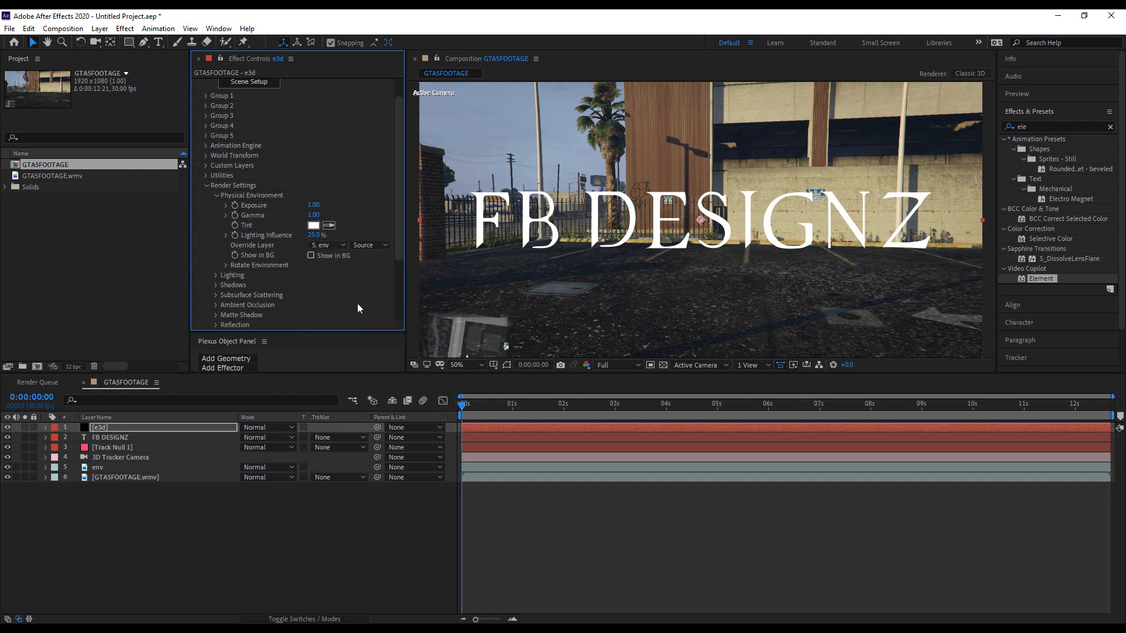
left_click(208, 186)
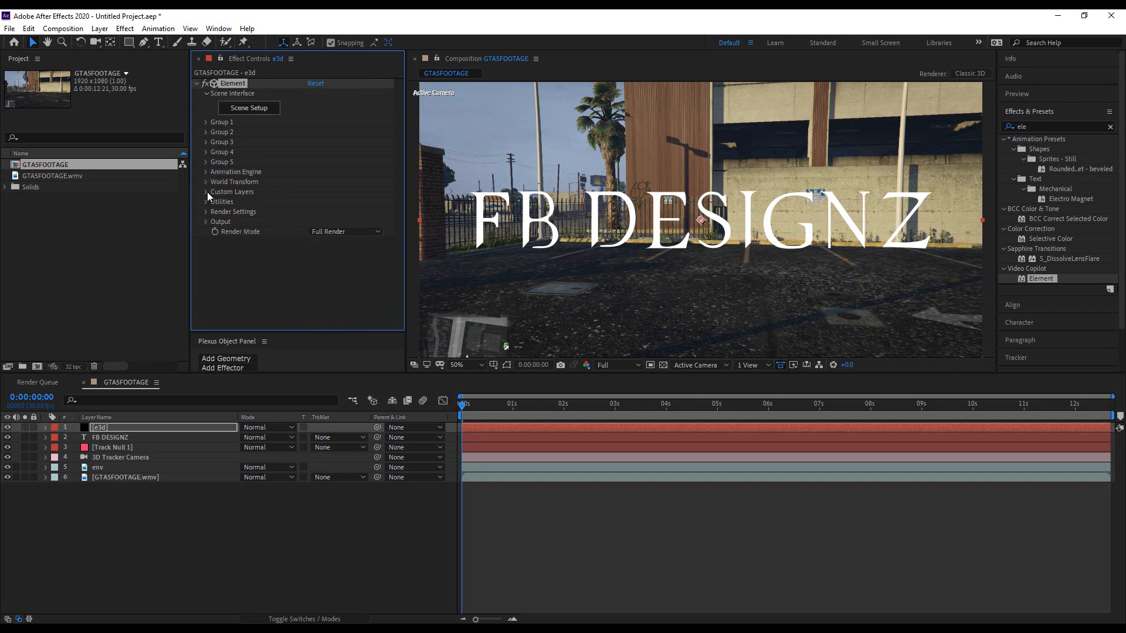
Assign the env layer as Layer 1 of Element's Custom Texture Maps
left_click(206, 192)
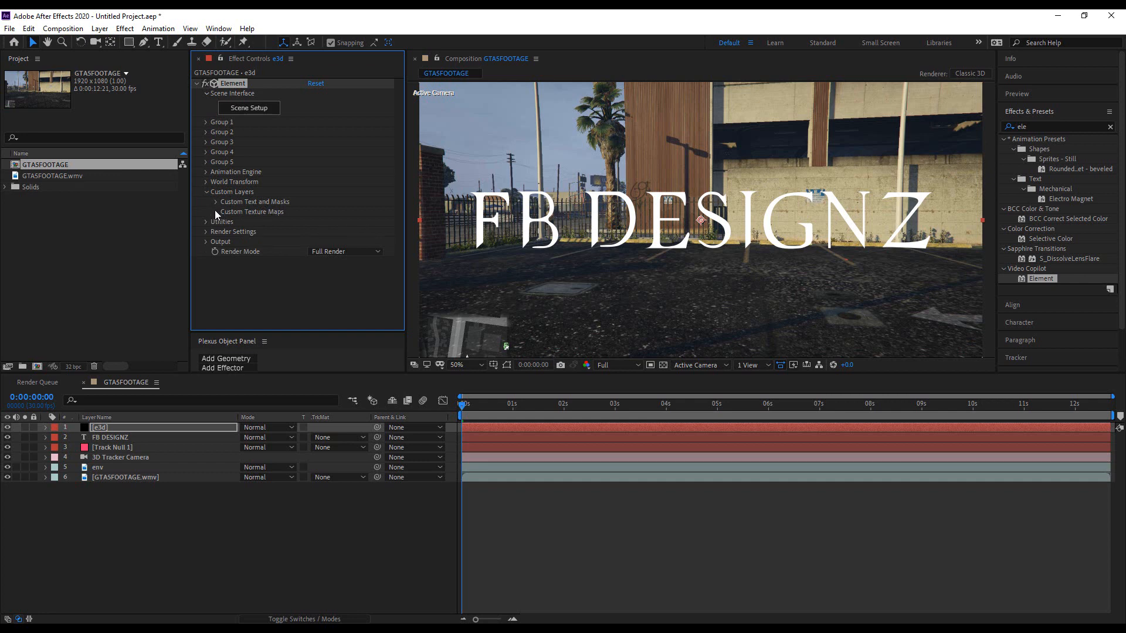
left_click(215, 211)
left_click(327, 125)
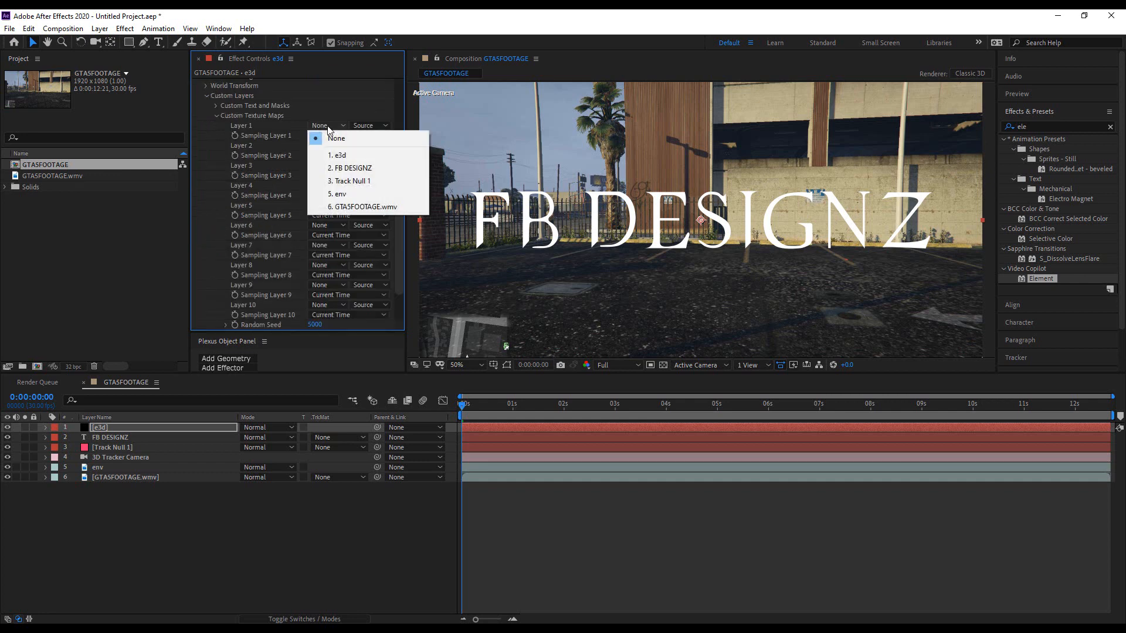
left_click(342, 194)
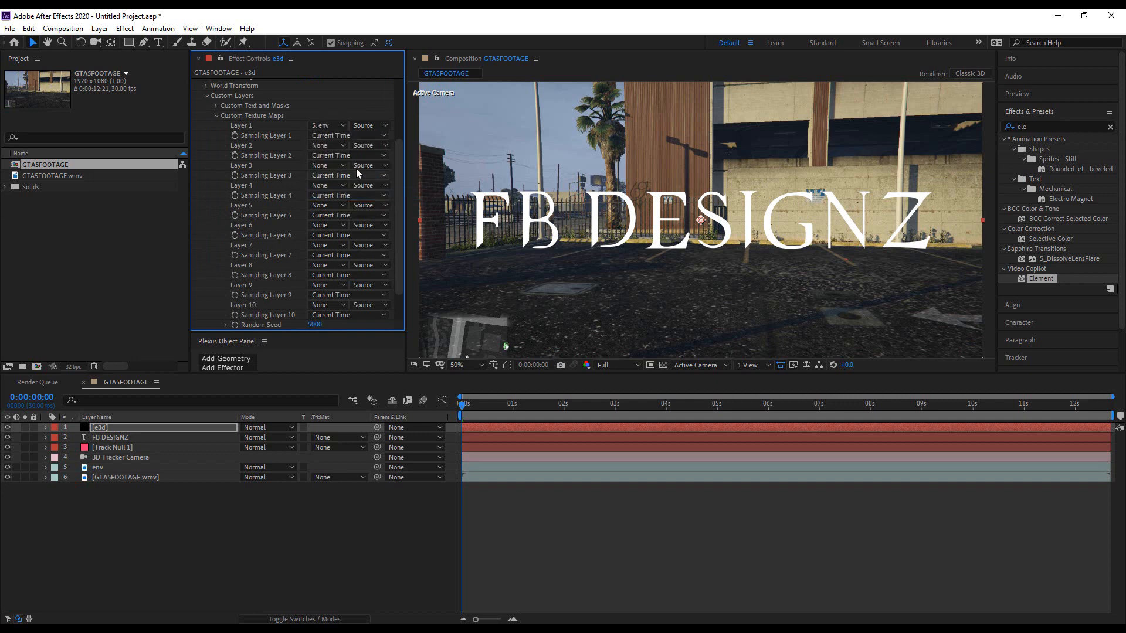
Assign the FB DESIGNZ layer as Path Layer 1 of Element's Custom Text and Masks and collapse the custom layer settings
left_click(216, 105)
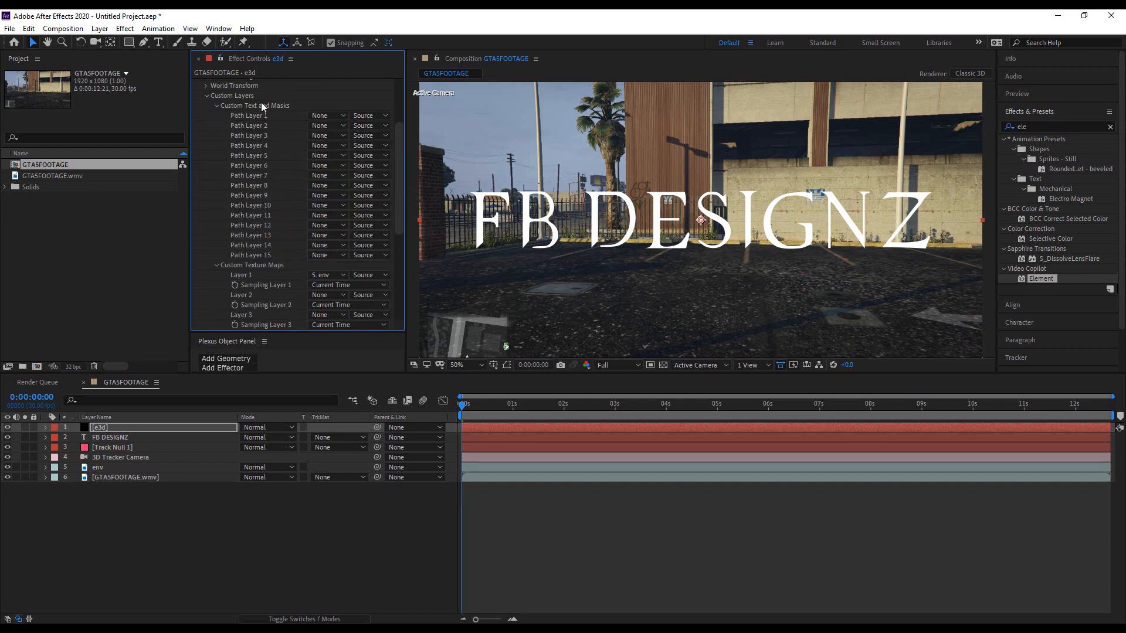
left_click(322, 116)
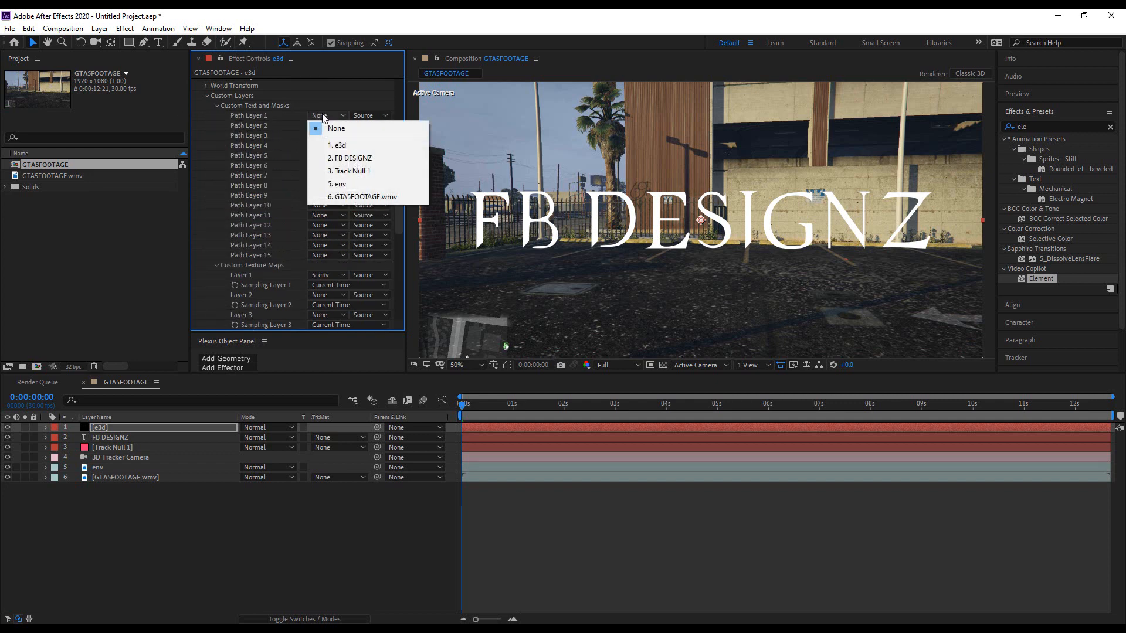
left_click(356, 162)
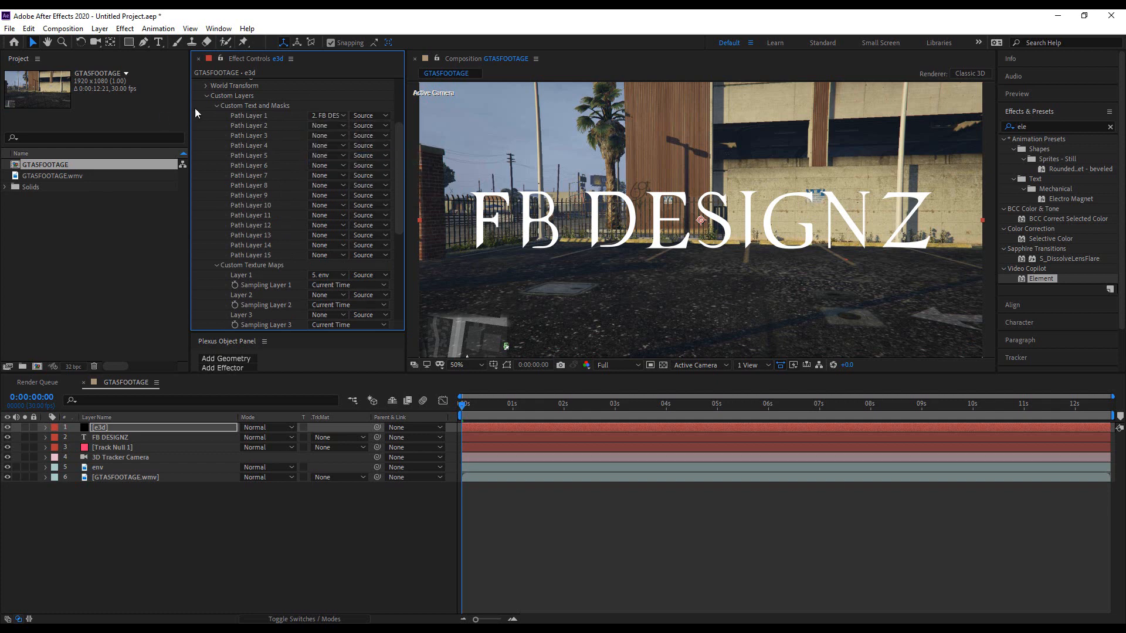
left_click(217, 104)
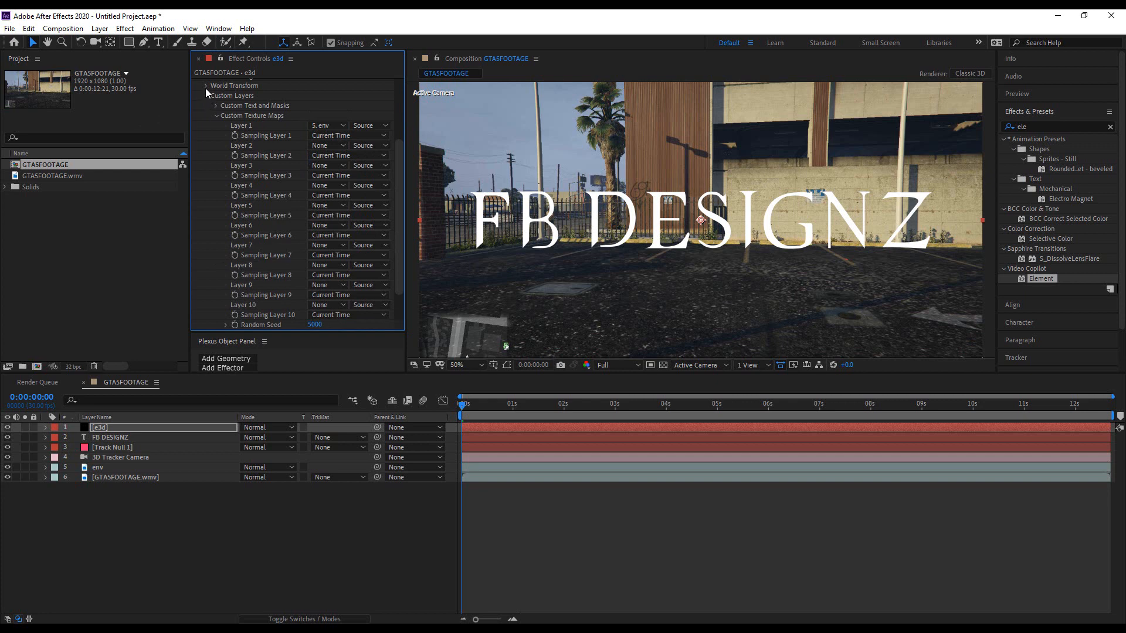
left_click(206, 86)
left_click(206, 84)
left_click(205, 92)
Open Element's Scene Setup and create an extrusion model from Custom Path 1
left_click(267, 112)
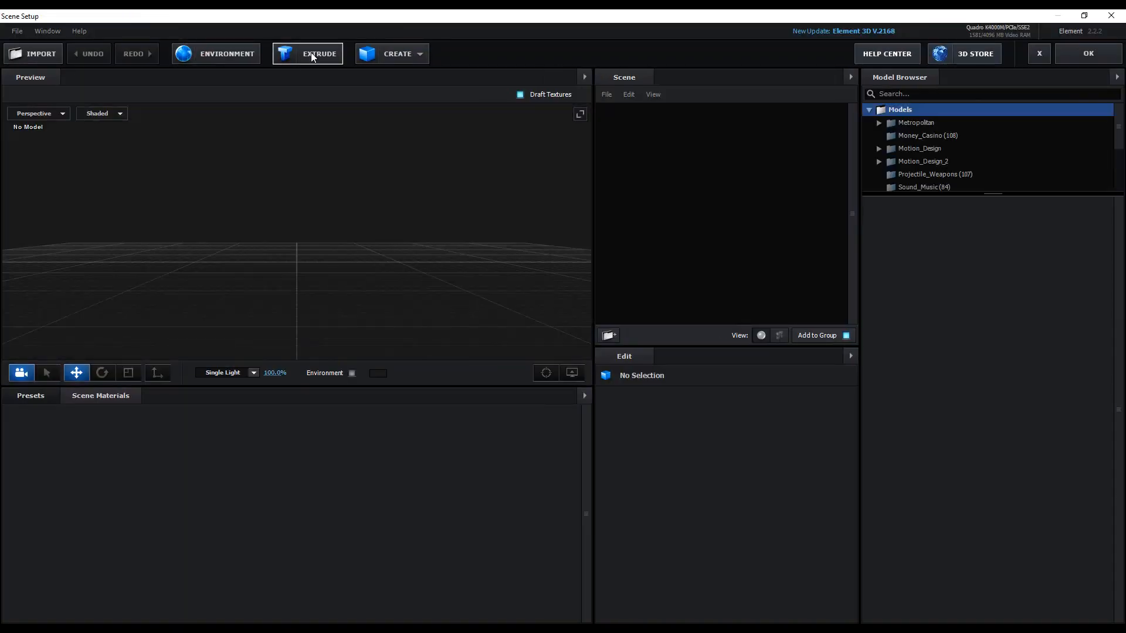
left_click(312, 56)
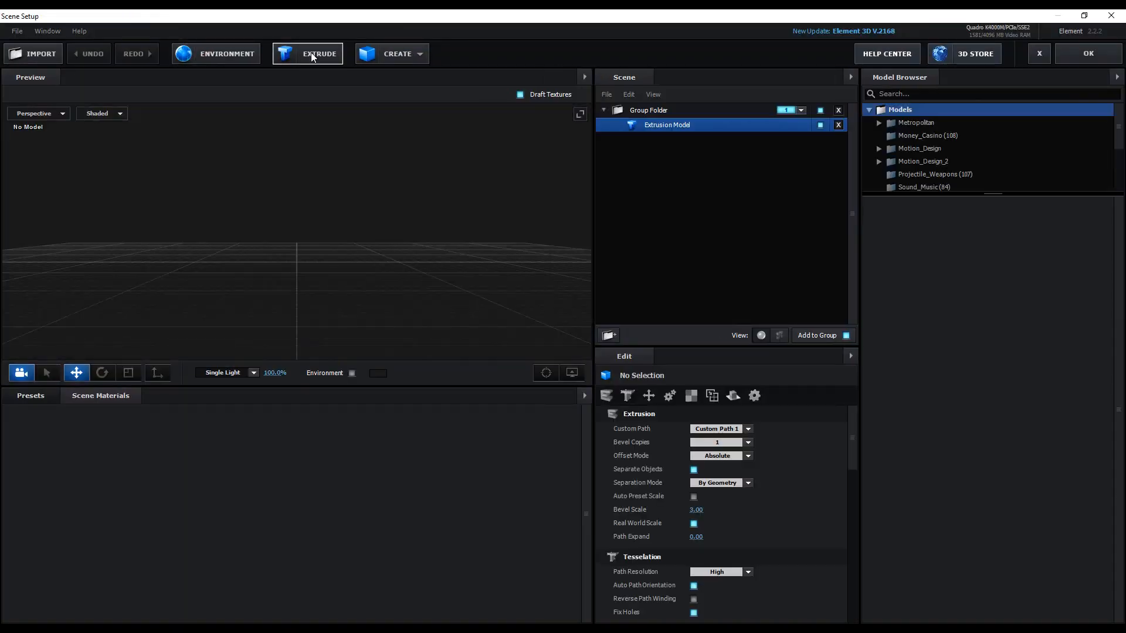
Raise the extruded FB DESIGNZ model along the Y axis so that it sits above the ground grid
left_click_drag(399, 204, 426, 188)
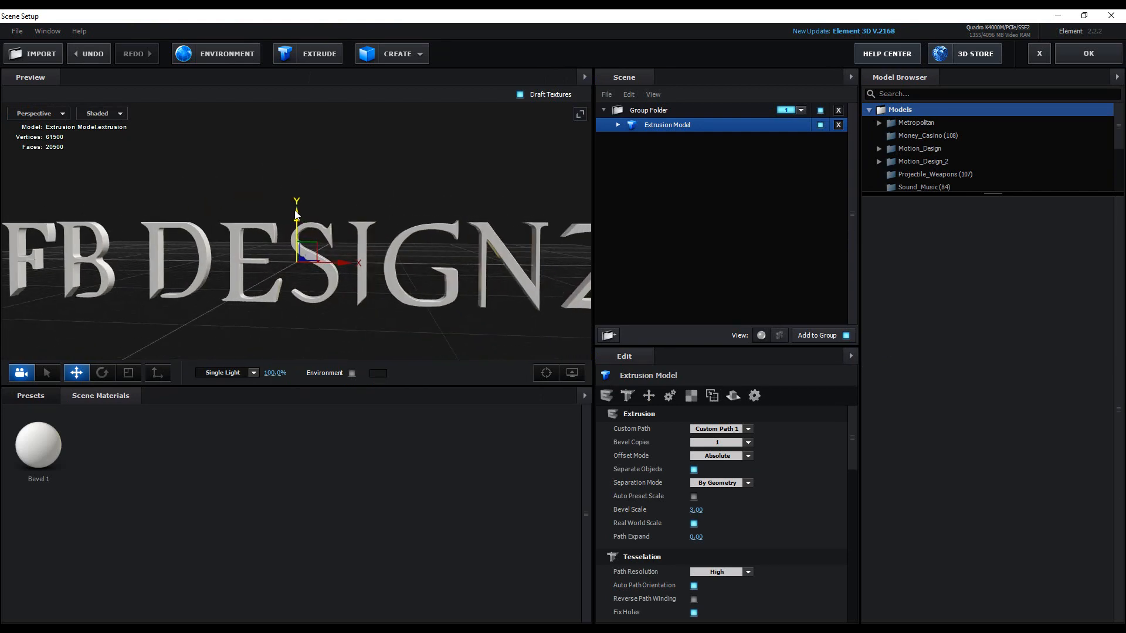
left_click_drag(294, 211, 299, 172)
left_click_drag(276, 297, 301, 321)
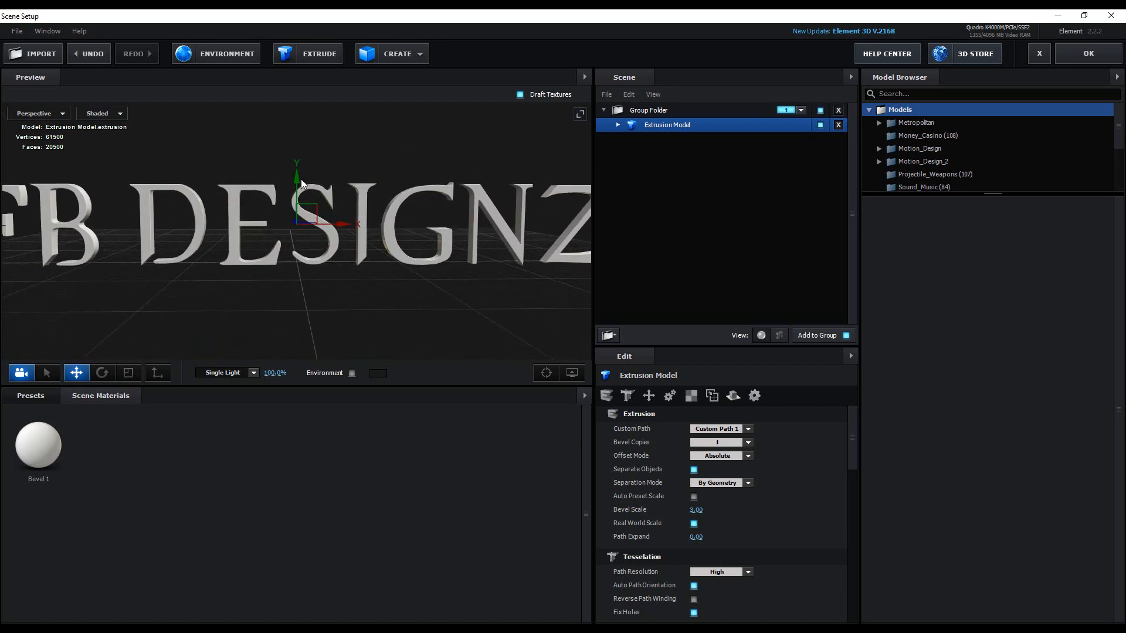
left_click_drag(299, 177, 299, 165)
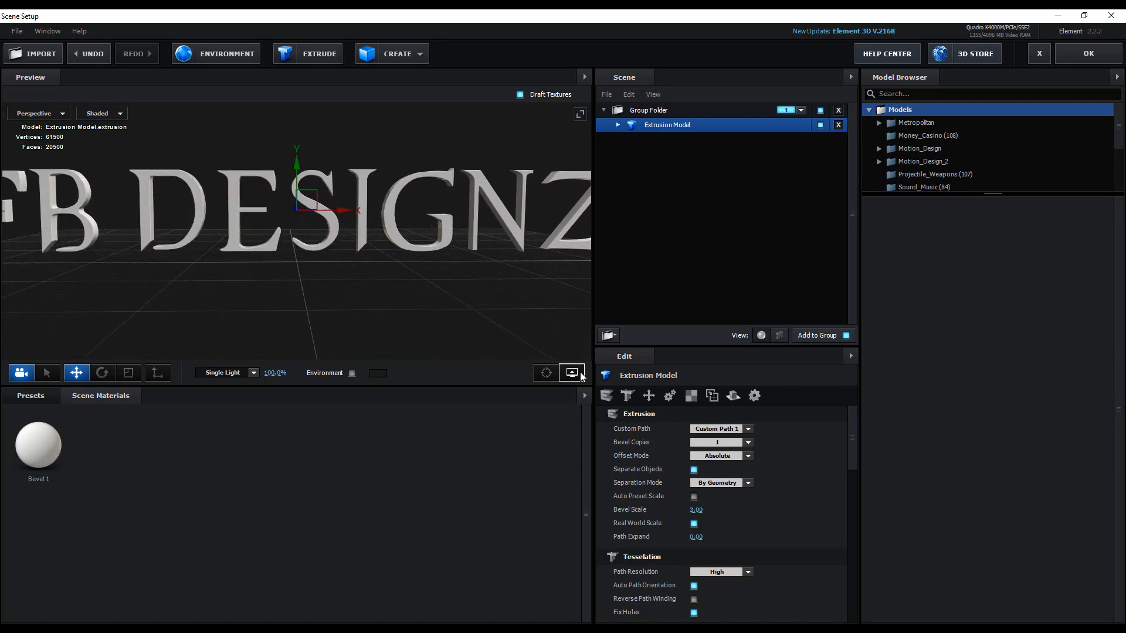
Hide the ground grid in the Scene Setup preview and turn off Draft Textures
left_click(572, 373)
left_click(513, 334)
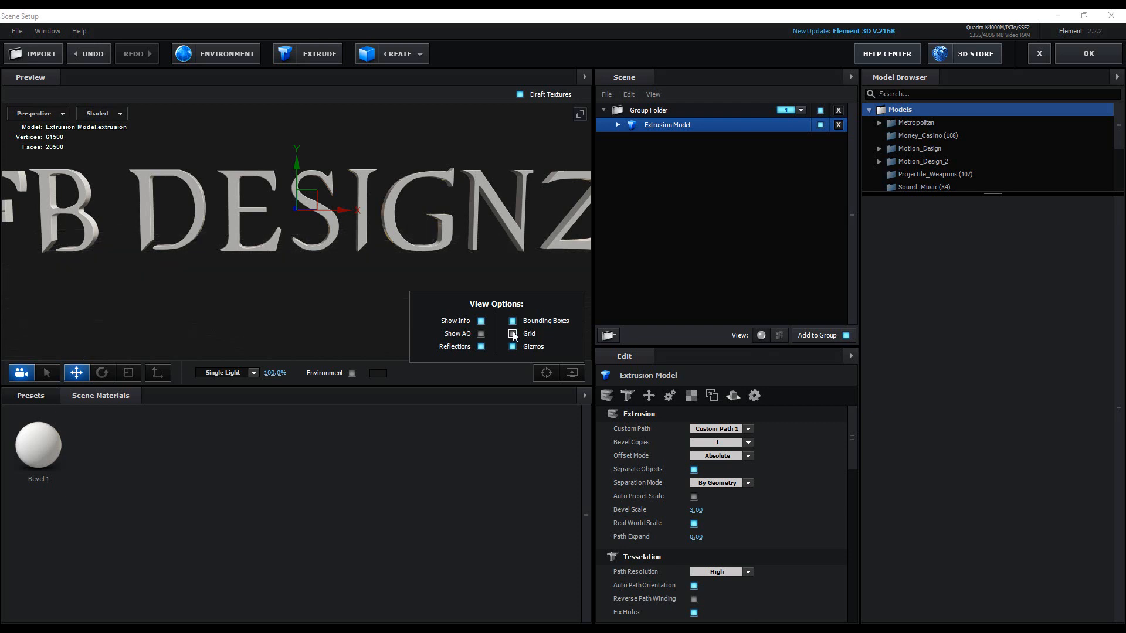
left_click(521, 95)
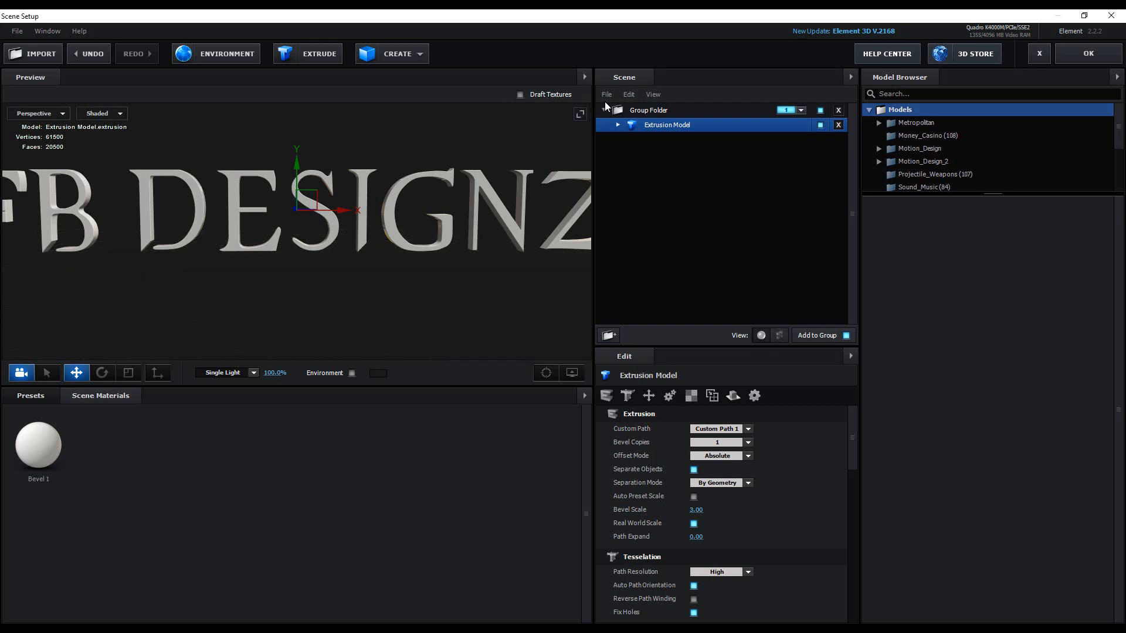
mouse_move(440, 289)
left_mouse_down()
mouse_move(367, 284)
mouse_move(438, 281)
mouse_move(435, 293)
mouse_move(437, 283)
left_mouse_up()
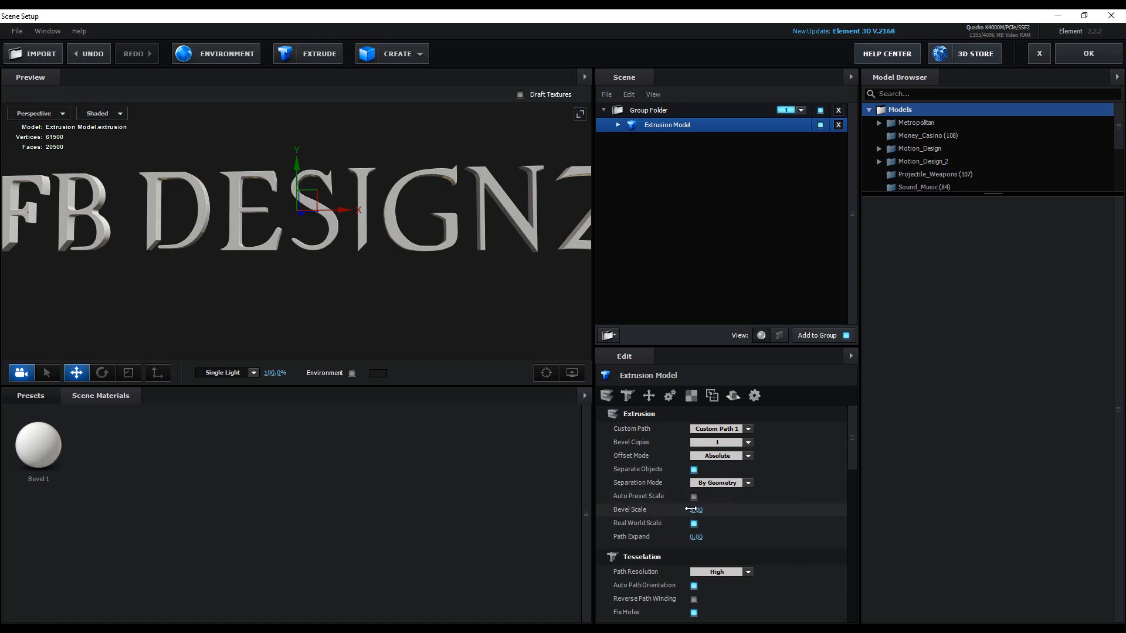
Set the Extrusion Model's Bevel Scale to 4.71 and its tessellation Path Resolution to Ultra
left_click_drag(691, 509, 787, 511)
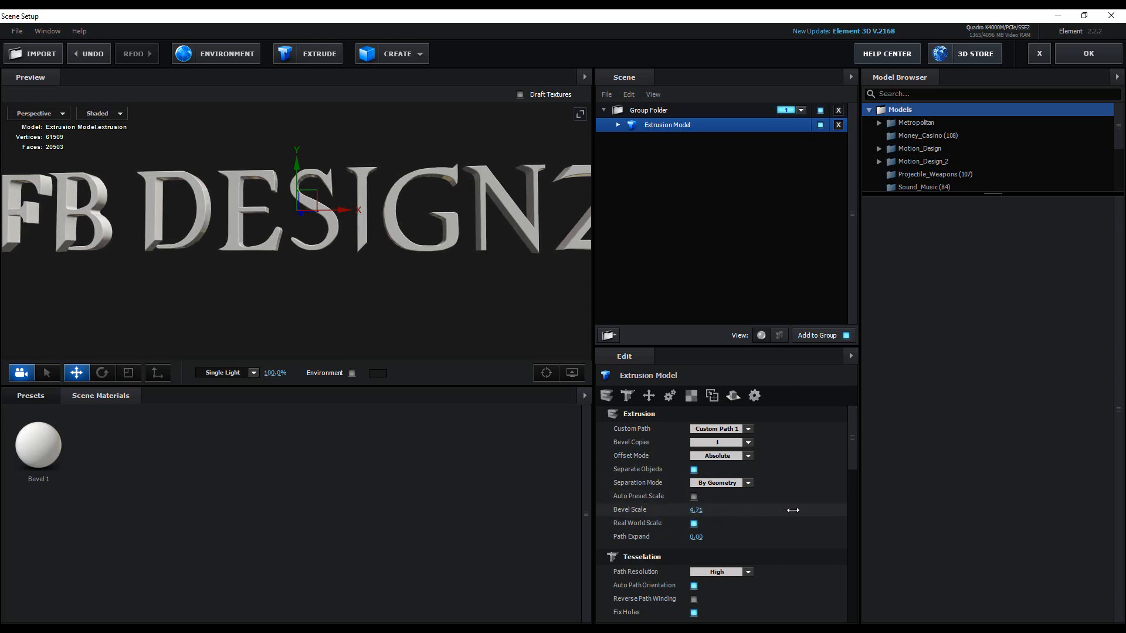
left_click(626, 397)
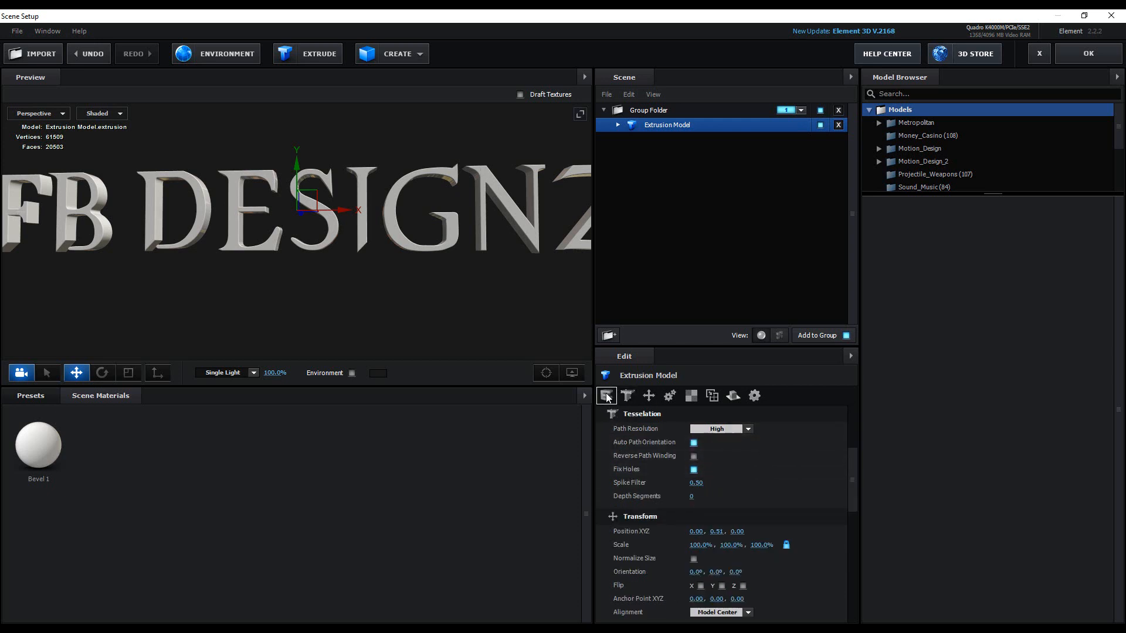
left_click(709, 430)
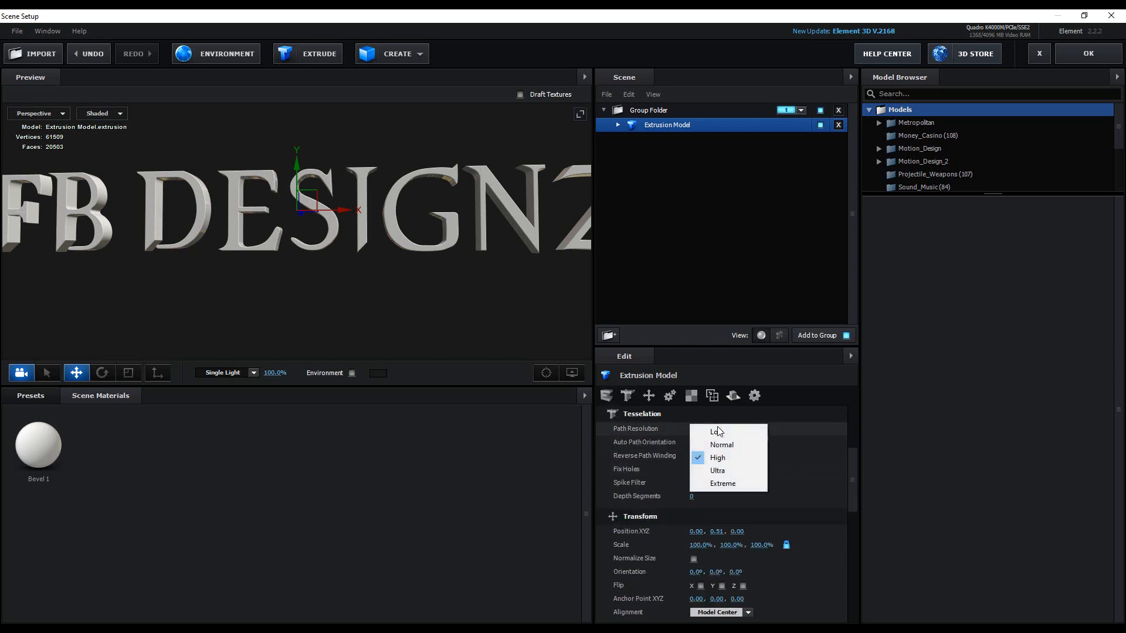
left_click(716, 470)
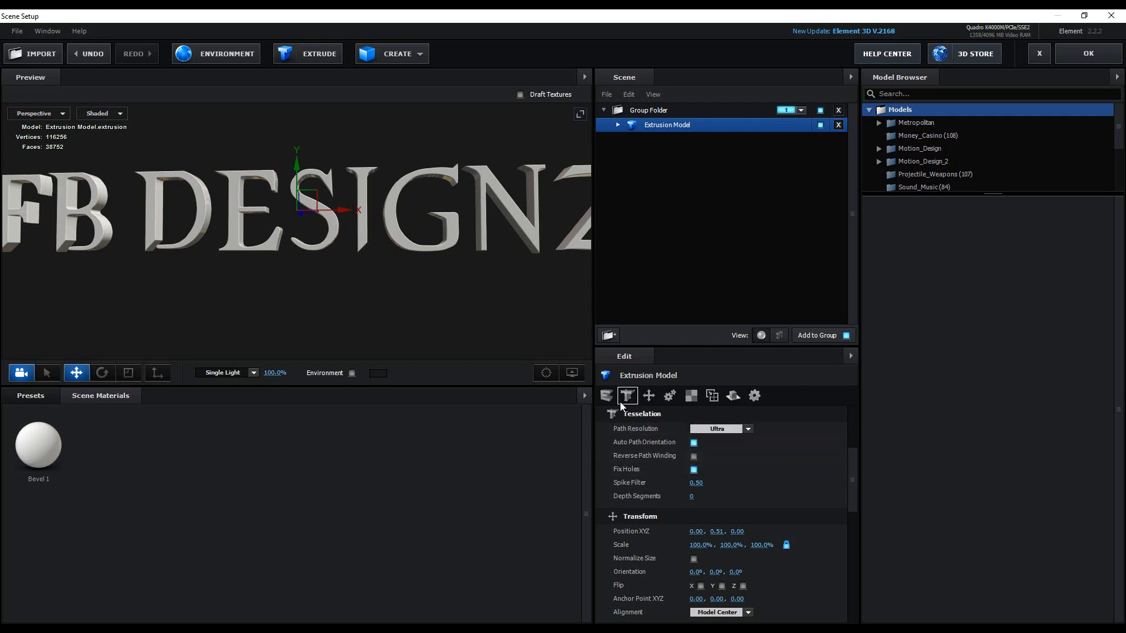
left_click_drag(483, 276, 519, 280)
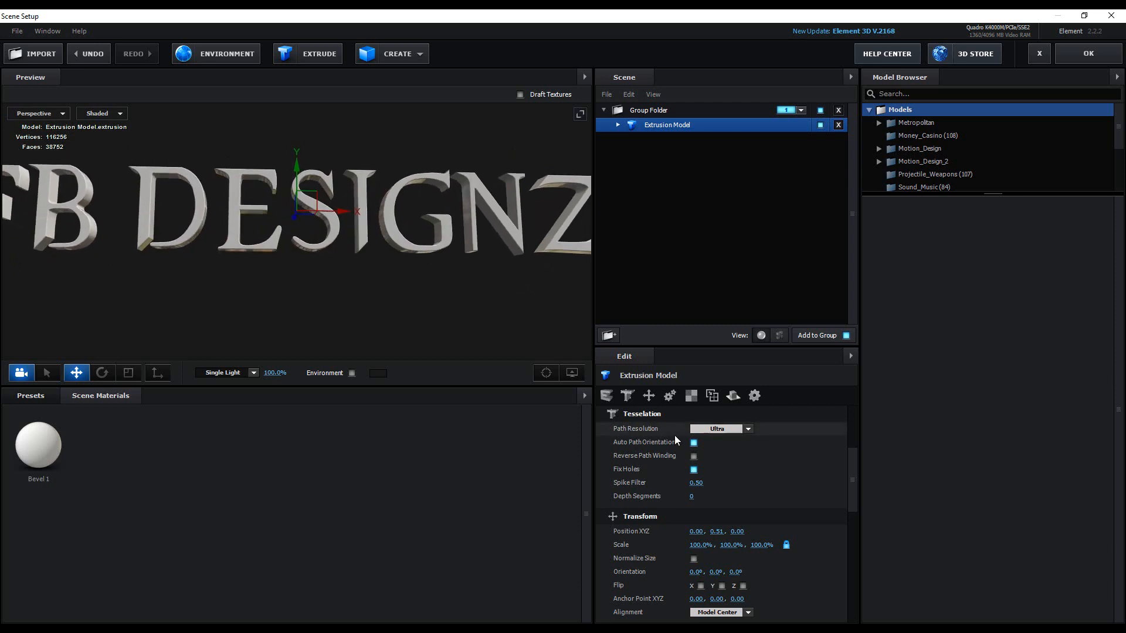
Set the Extrusion Model's tessellation Path Resolution to Extreme
left_click(720, 429)
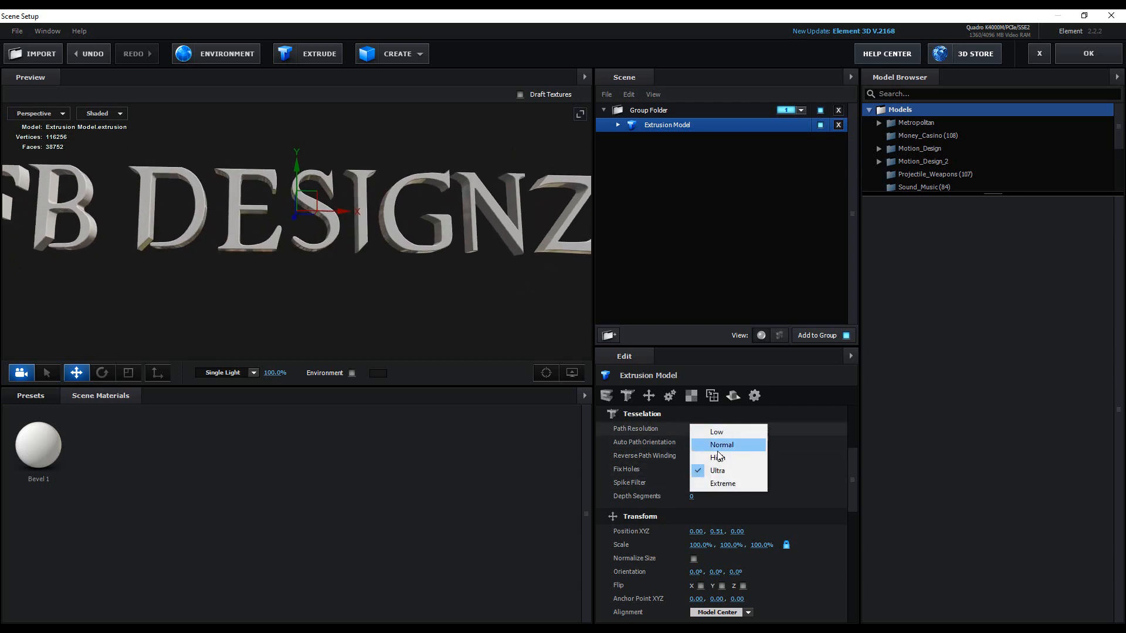
left_click(720, 483)
mouse_move(513, 305)
left_mouse_down()
mouse_move(540, 286)
mouse_move(473, 330)
mouse_move(477, 368)
mouse_move(508, 346)
mouse_move(518, 301)
mouse_move(507, 313)
left_mouse_up()
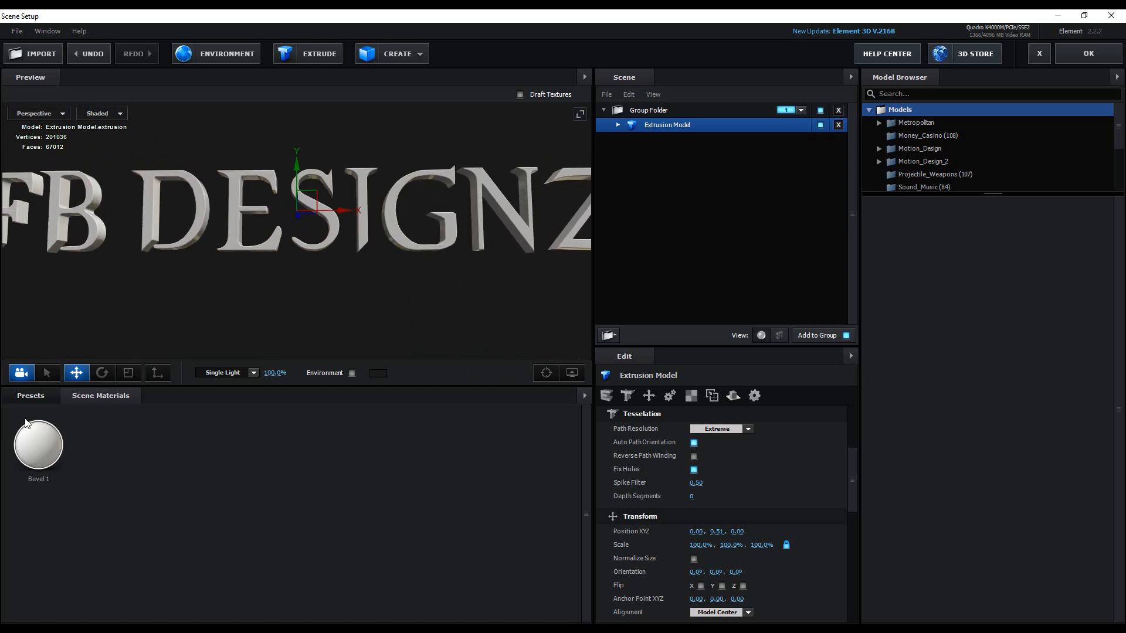
Apply the Stripes bevel preset from the Physical bevels to the Extrusion Model
left_click(24, 401)
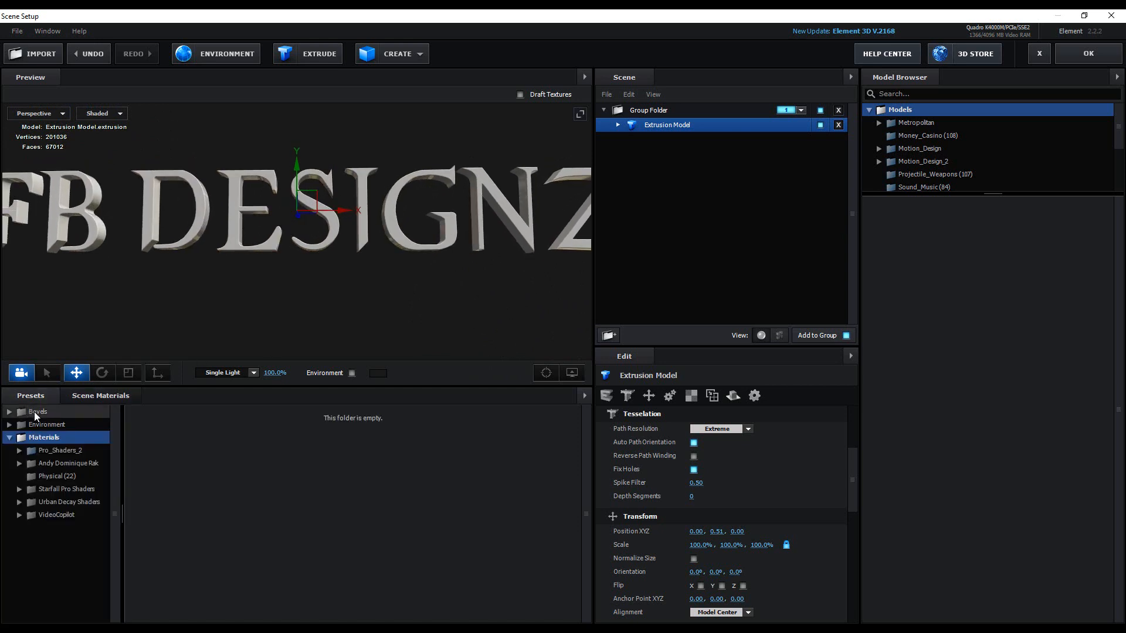
left_click(34, 412)
left_click(43, 424)
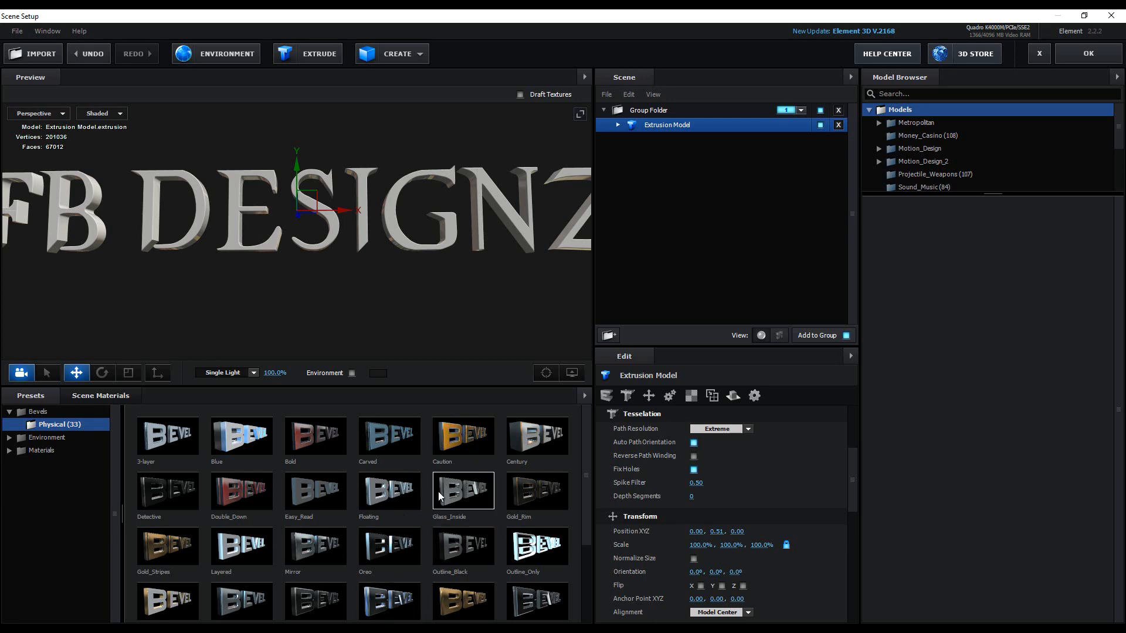
scroll(438, 491, "down", 2)
left_click_drag(536, 542, 670, 126)
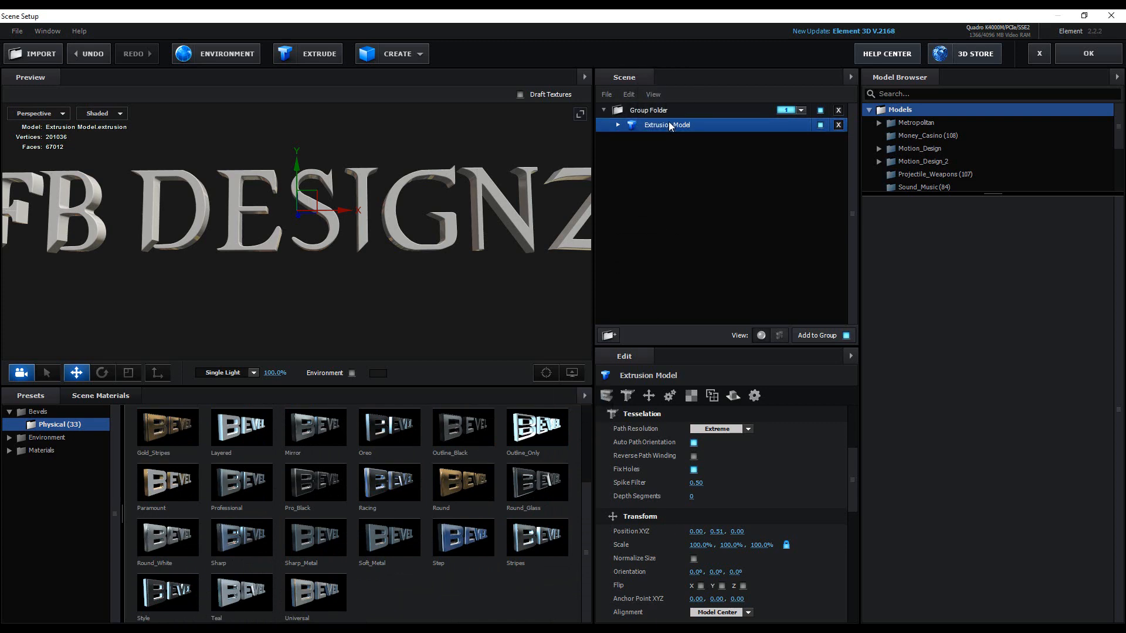
left_click_drag(486, 320, 517, 318)
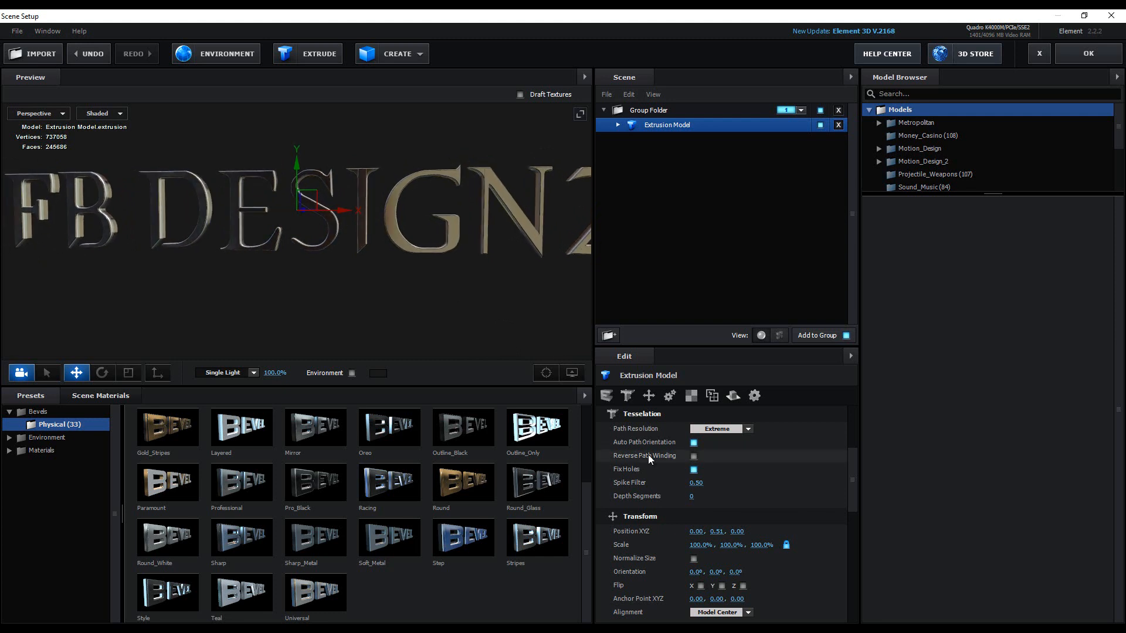
Expand the Extrusion Model's materials and toggle the visibility of Paint and Chrome to examine which part of the text each covers
left_click(618, 125)
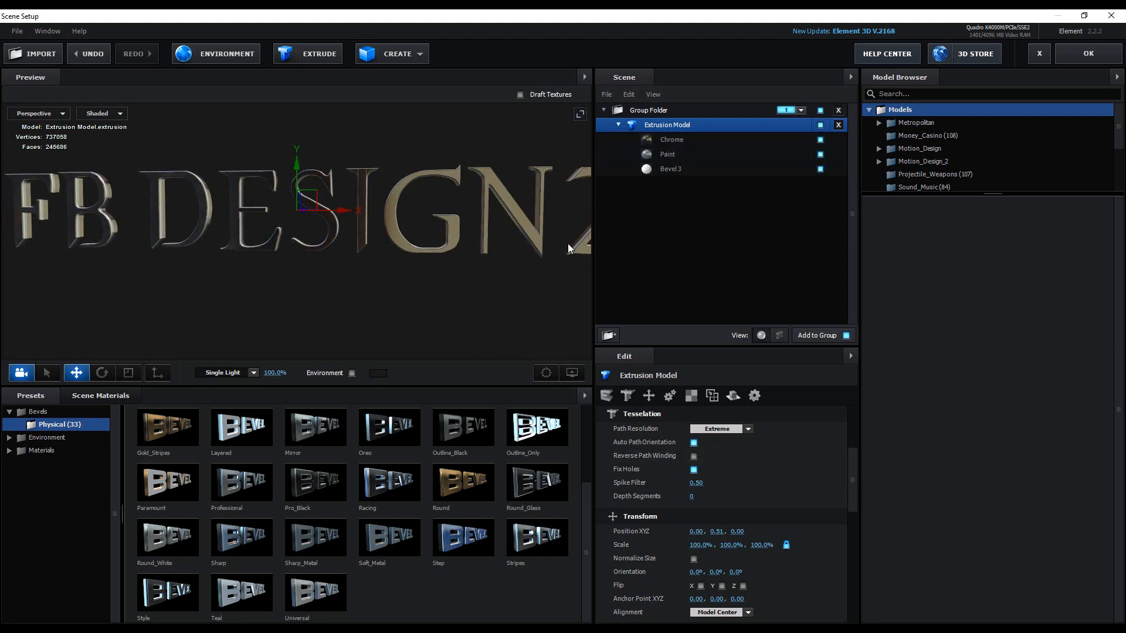
mouse_move(568, 245)
left_mouse_down()
mouse_move(551, 284)
mouse_move(528, 296)
mouse_move(551, 314)
mouse_move(568, 266)
left_mouse_up()
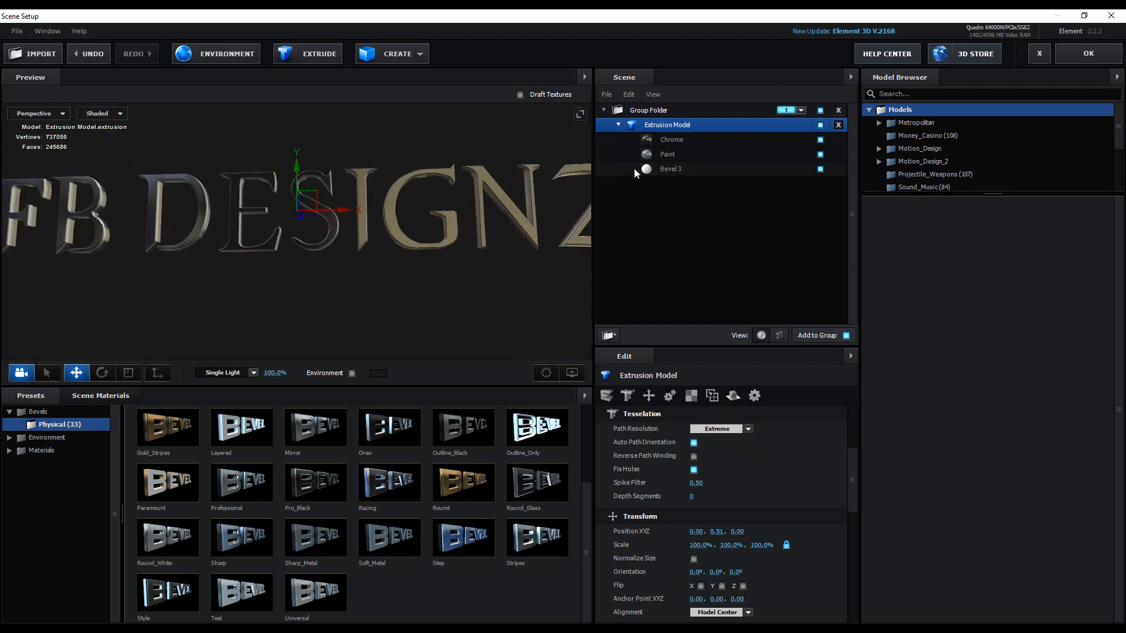
left_click(820, 154)
left_click(820, 154)
left_click(820, 154)
left_click(820, 154)
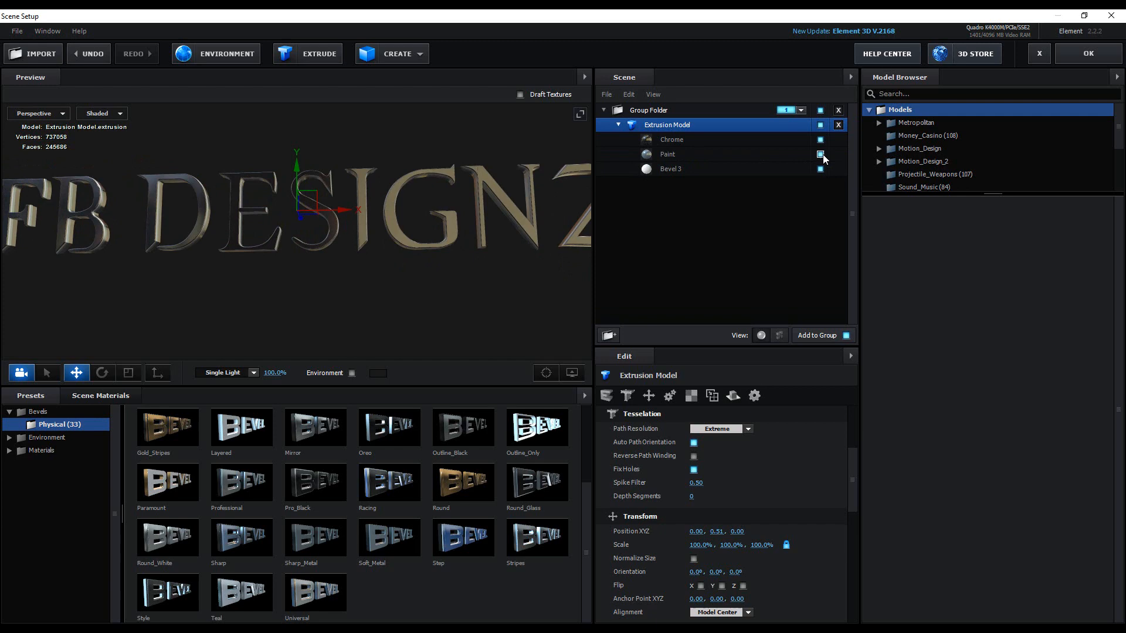
left_click(652, 169)
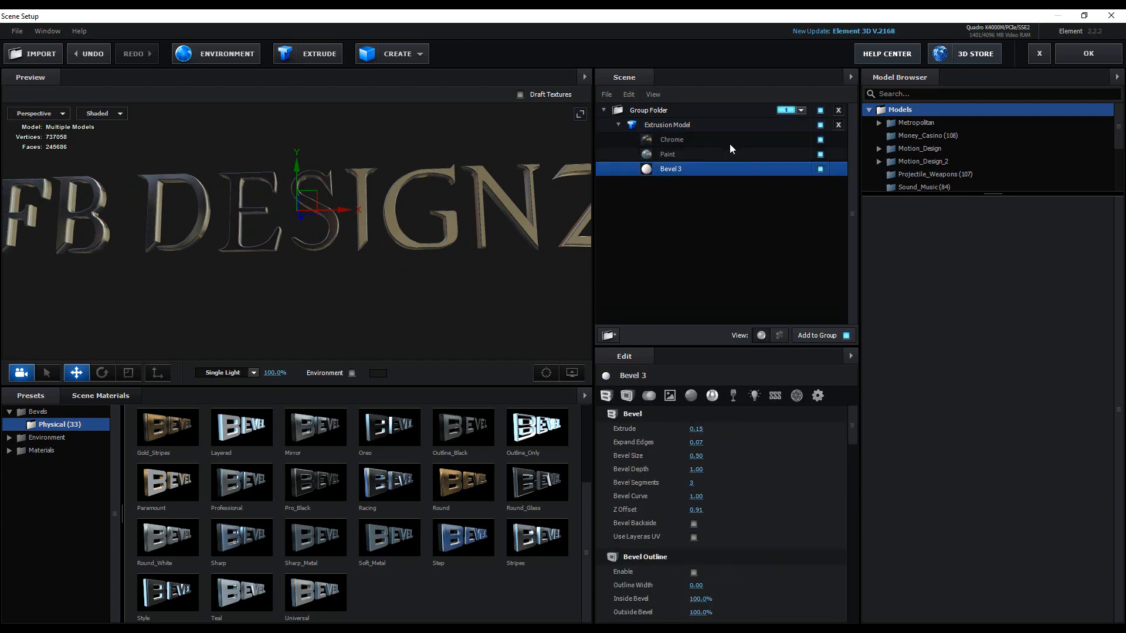
left_click(656, 138)
left_click(821, 140)
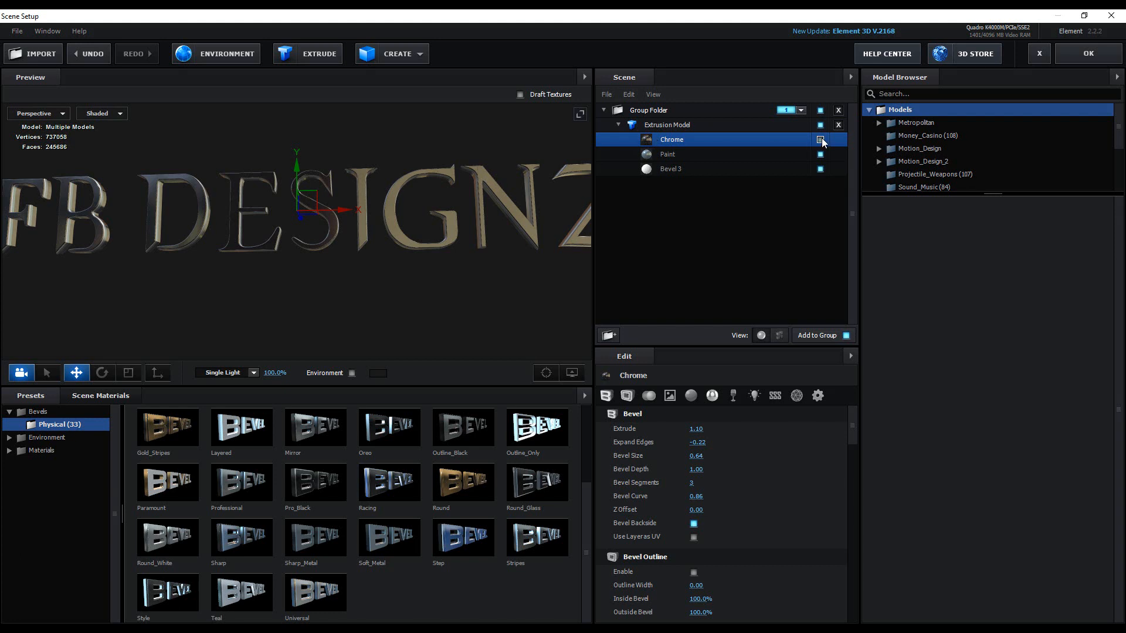
left_click(821, 139)
Lower the Chrome material's Reflectivity Intensity to 16.0%
scroll(697, 460, "down", 10)
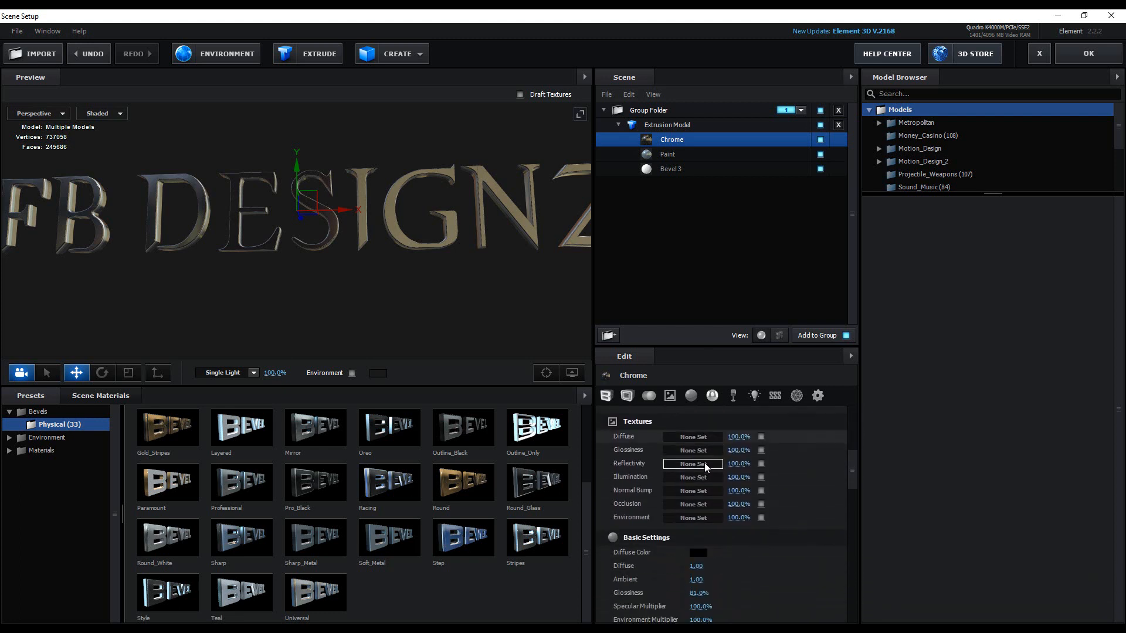
scroll(704, 462, "down", 5)
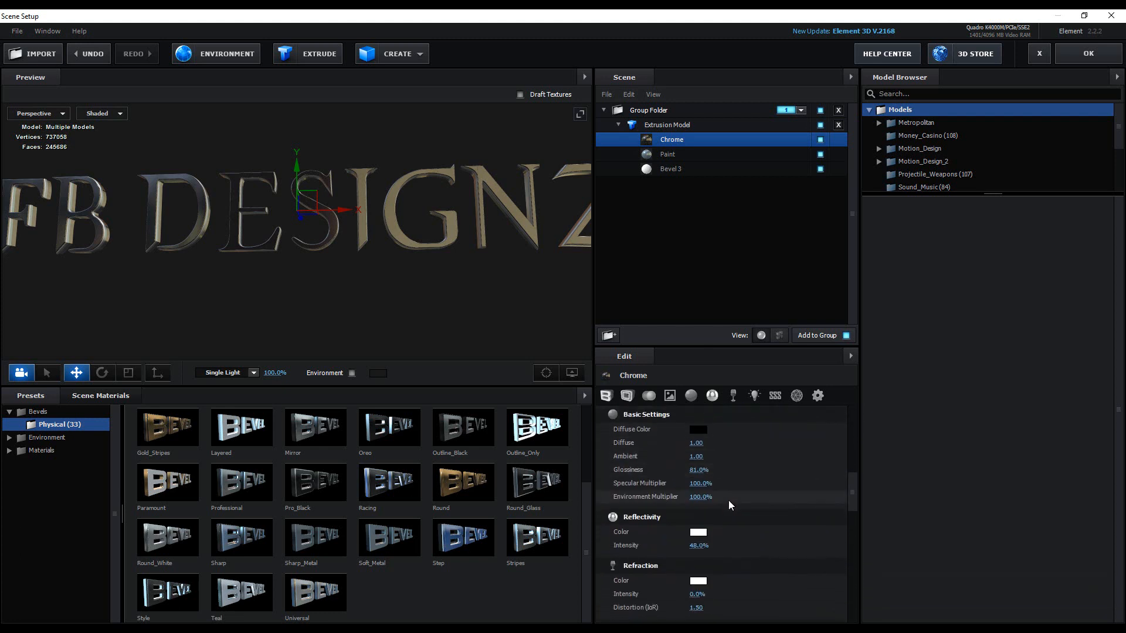
left_click_drag(681, 546, 650, 547)
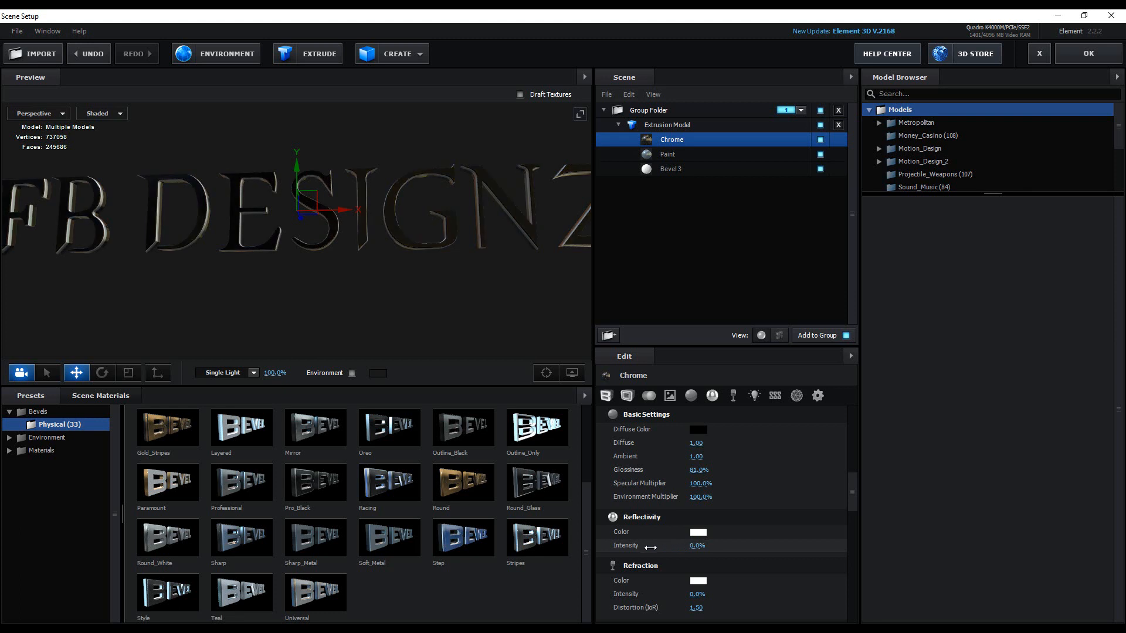
left_click_drag(473, 360, 480, 329)
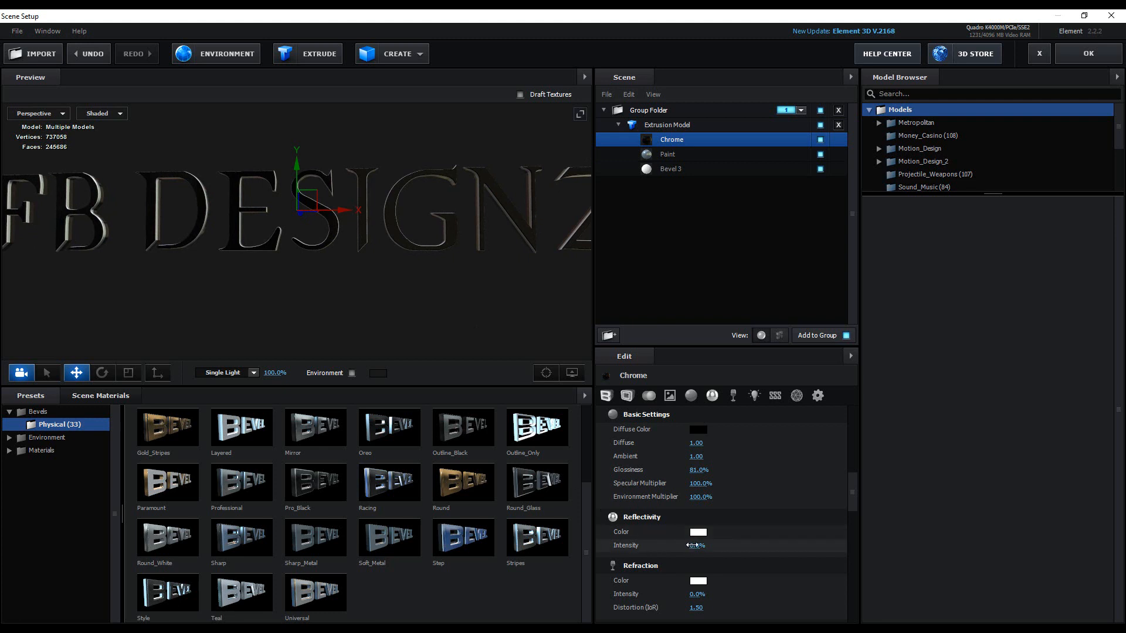
left_click_drag(693, 545, 709, 547)
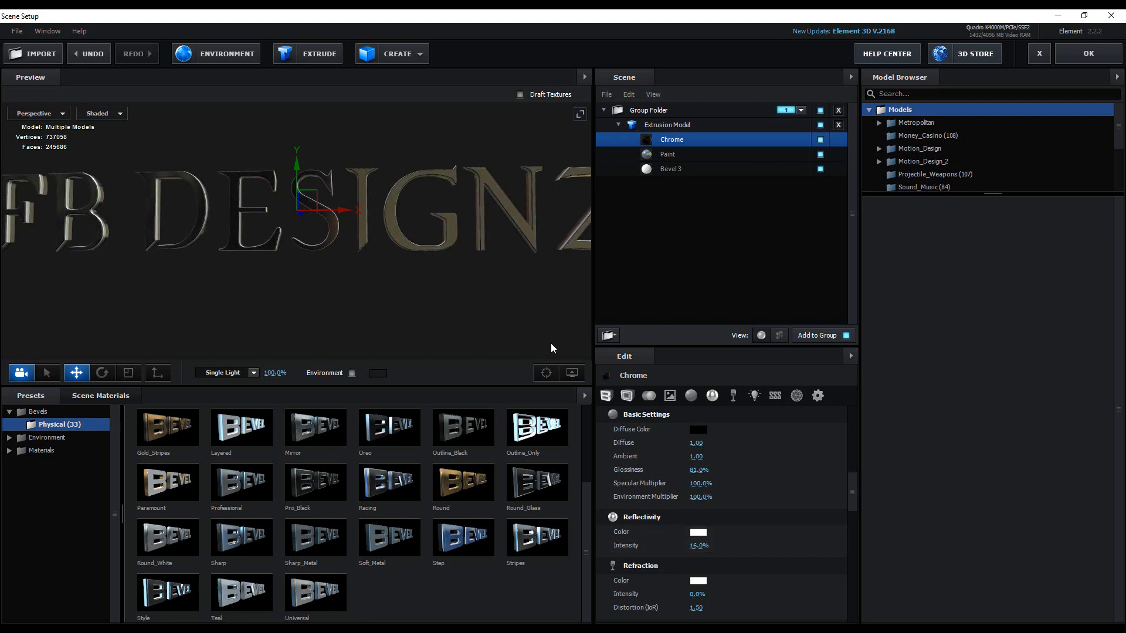
left_click_drag(550, 343, 530, 298)
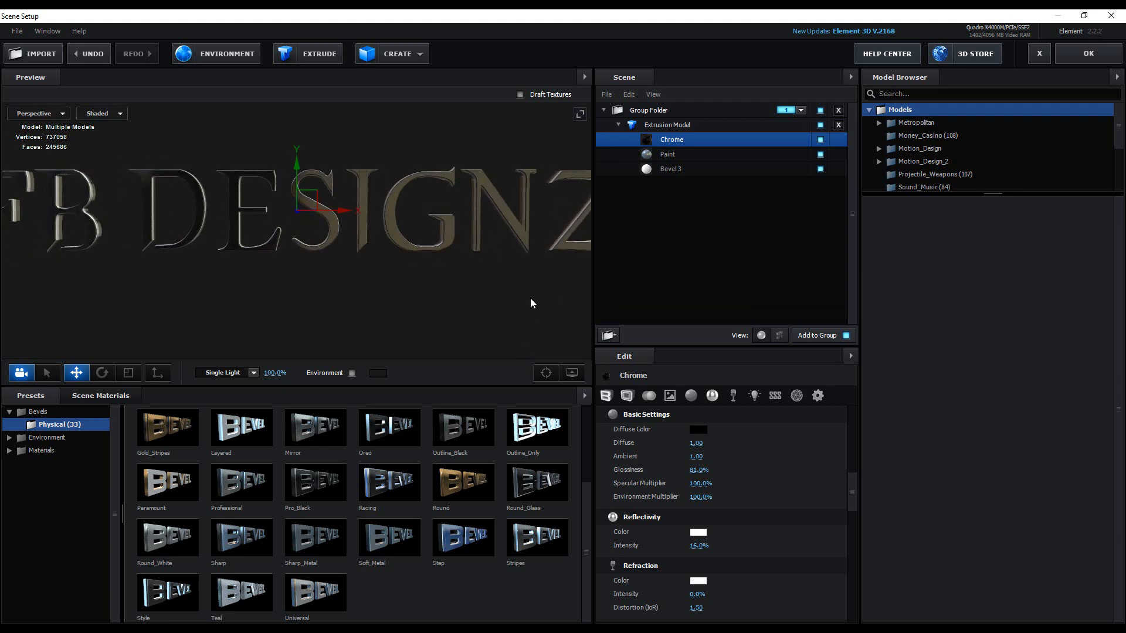
Set the Extrusion Model's Bevel Scale to 6.18, after trying 8.12, to thicken the FB DESIGNZ text
left_click(656, 125)
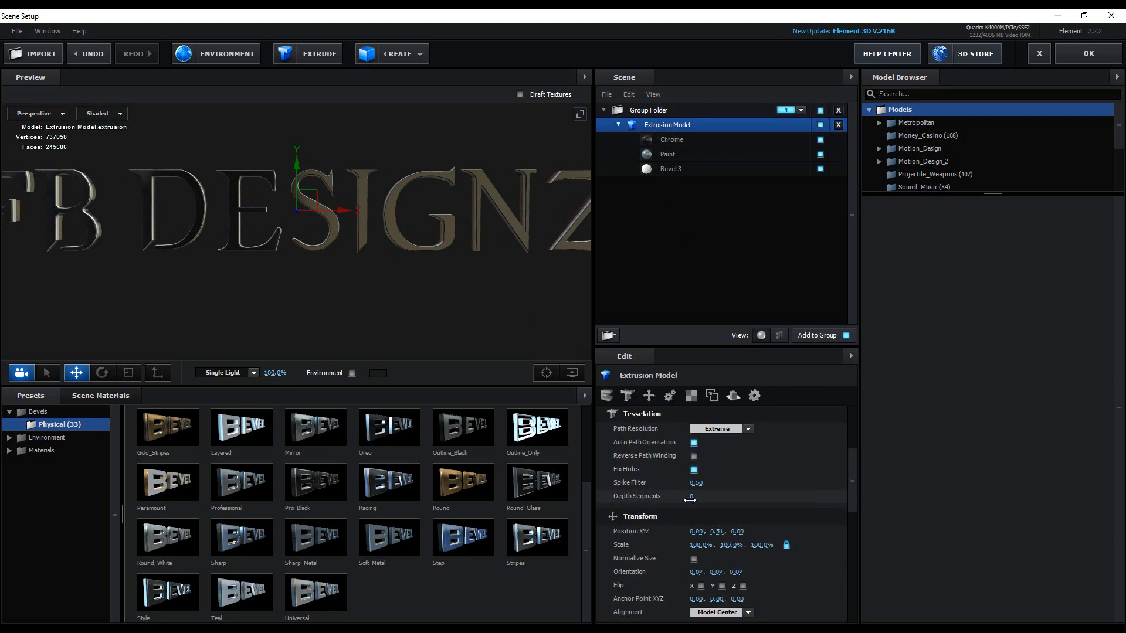
scroll(744, 459, "up", 4)
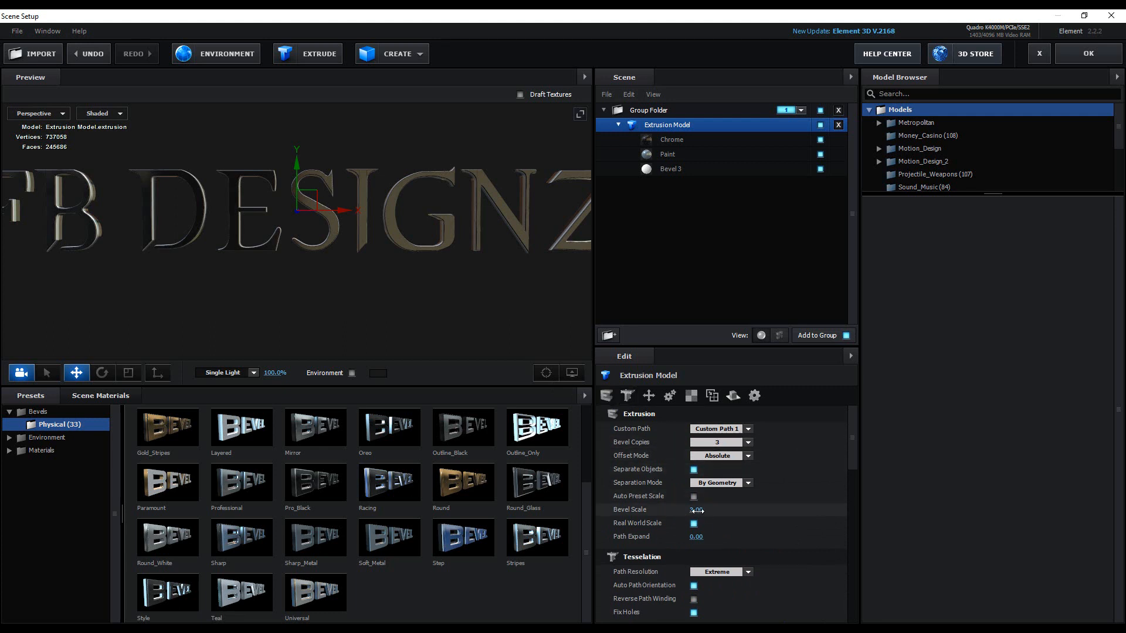
left_click_drag(810, 512, 1005, 520)
left_click_drag(477, 276, 445, 291)
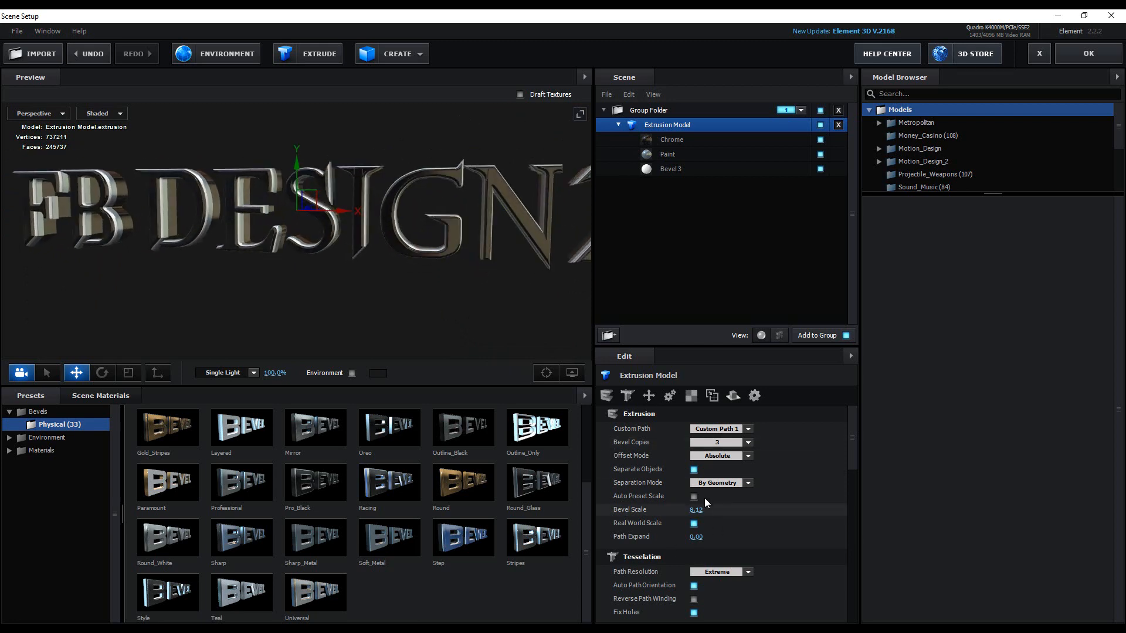
left_click_drag(680, 509, 584, 507)
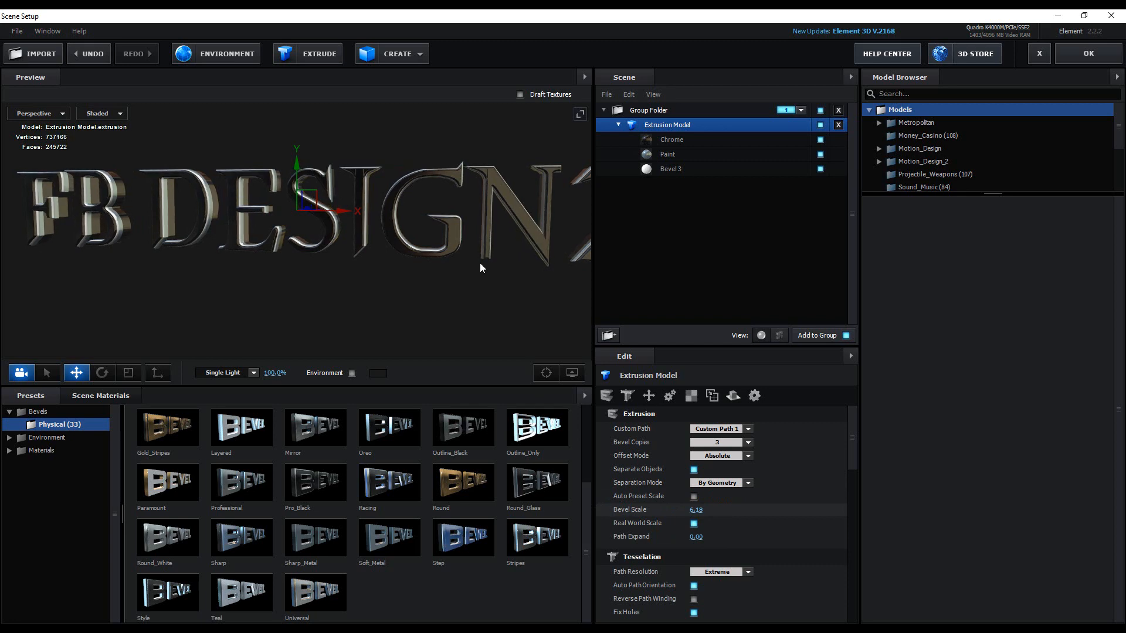
left_click_drag(480, 262, 493, 209)
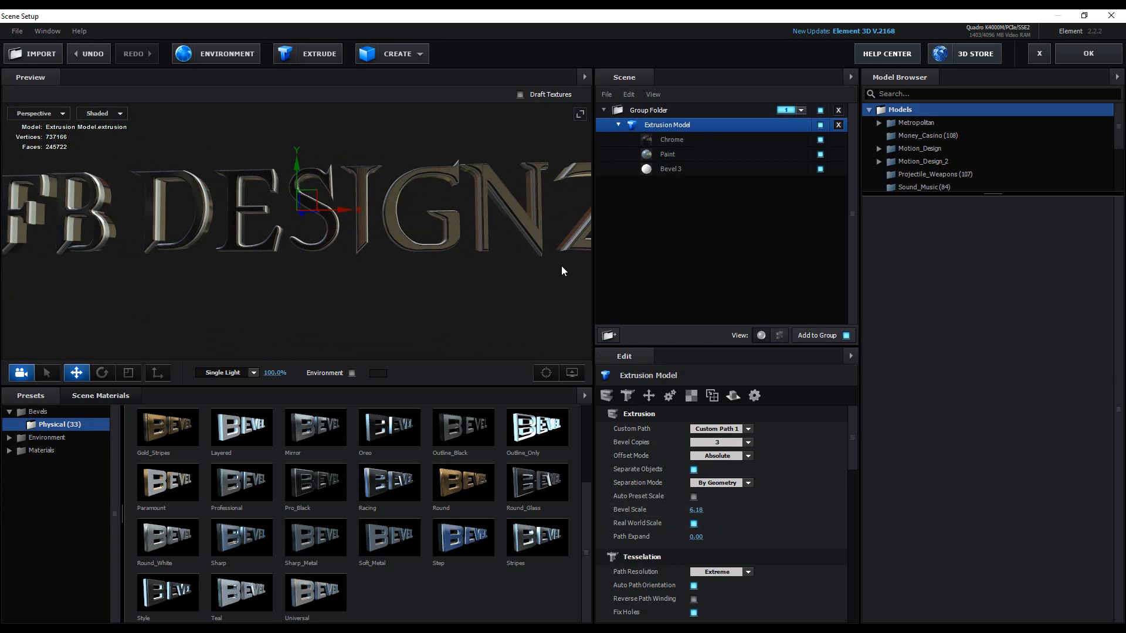
left_click_drag(473, 317, 496, 297)
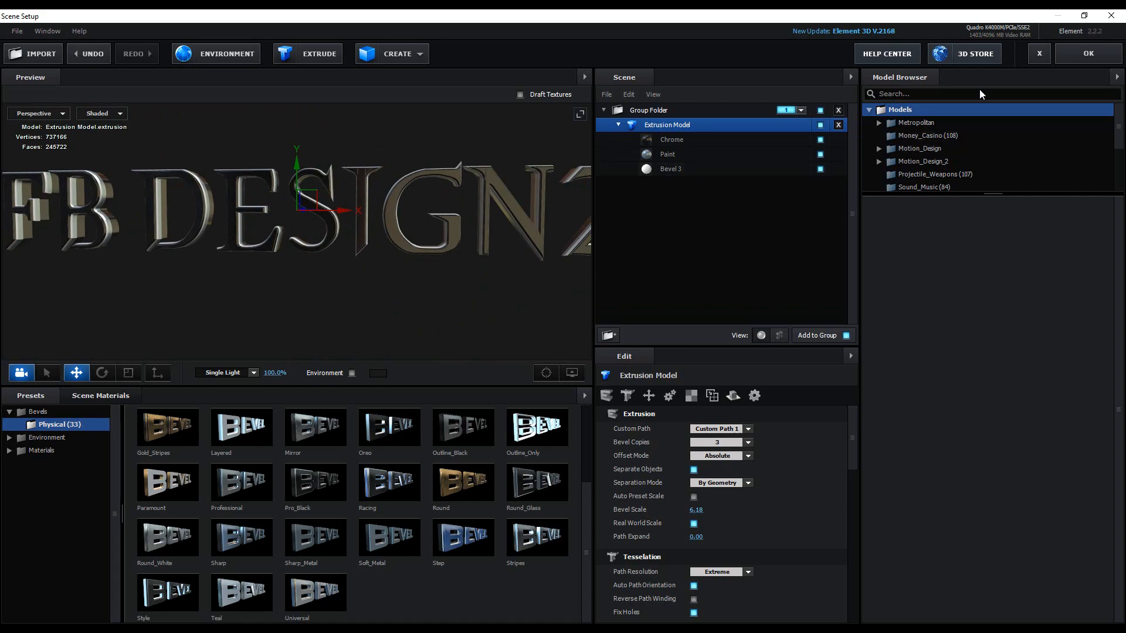
Accept the Element scene and hide the flat FB DESIGNZ text layer in the composition
left_click(1088, 53)
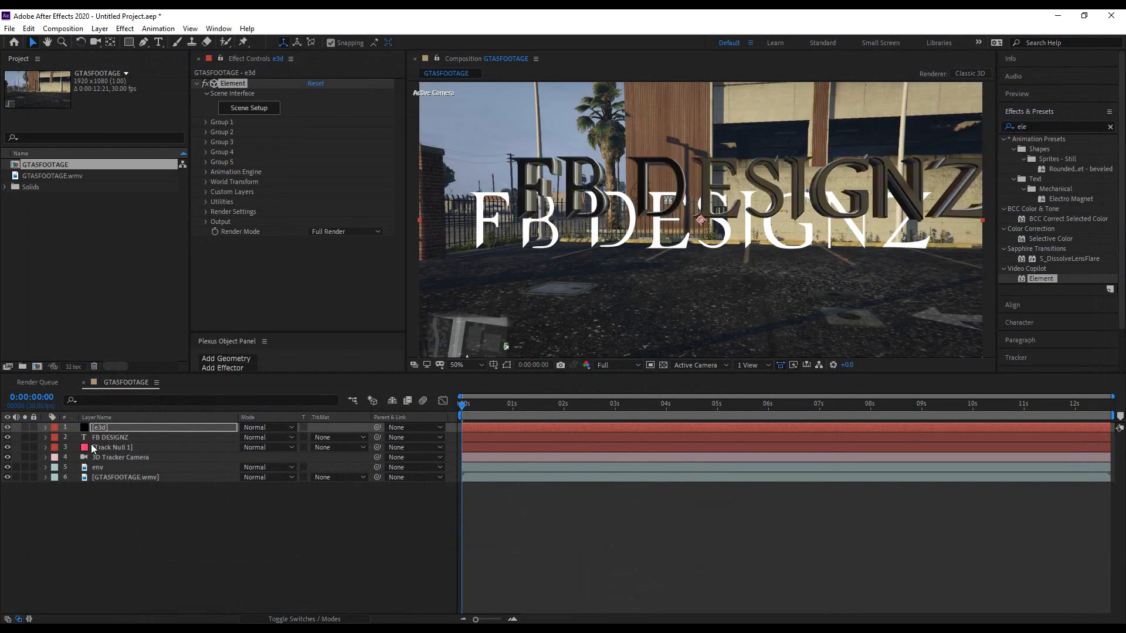
left_click(7, 438)
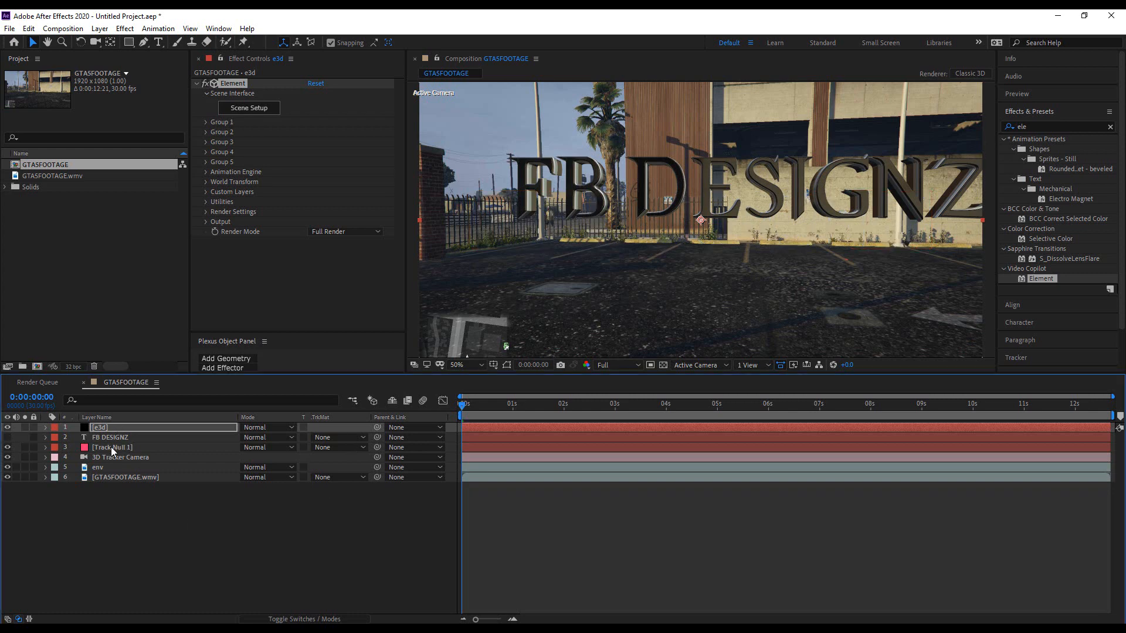
Reveal Track Null 1's Position and expose the Group 1 Particle Replicator position settings of the e3d layer's Element effect
left_click(111, 447)
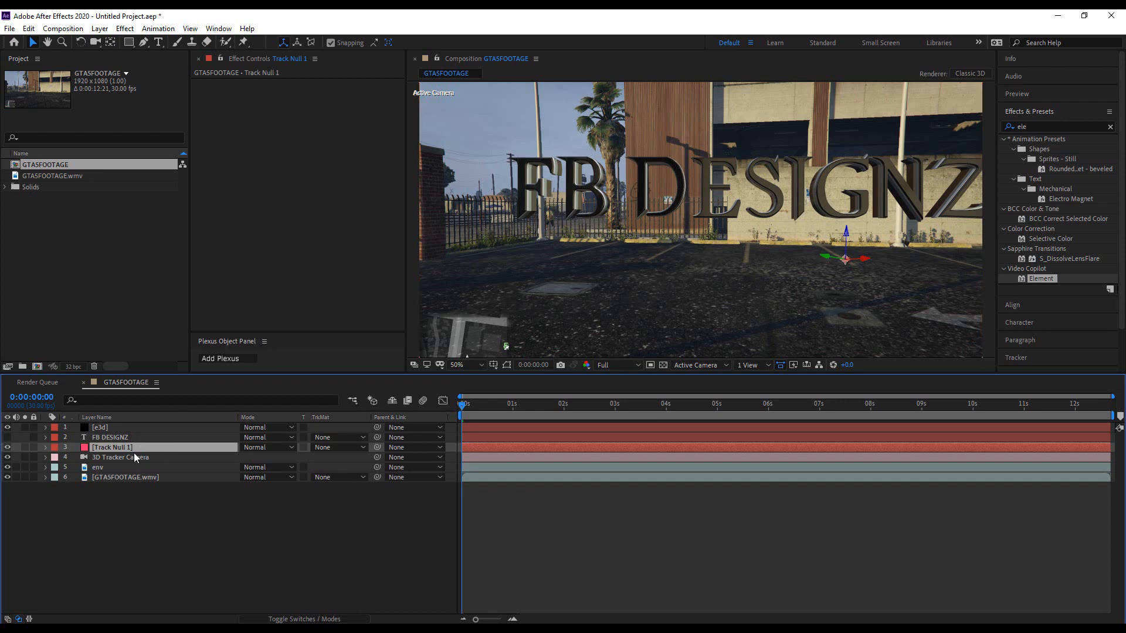
key("p")
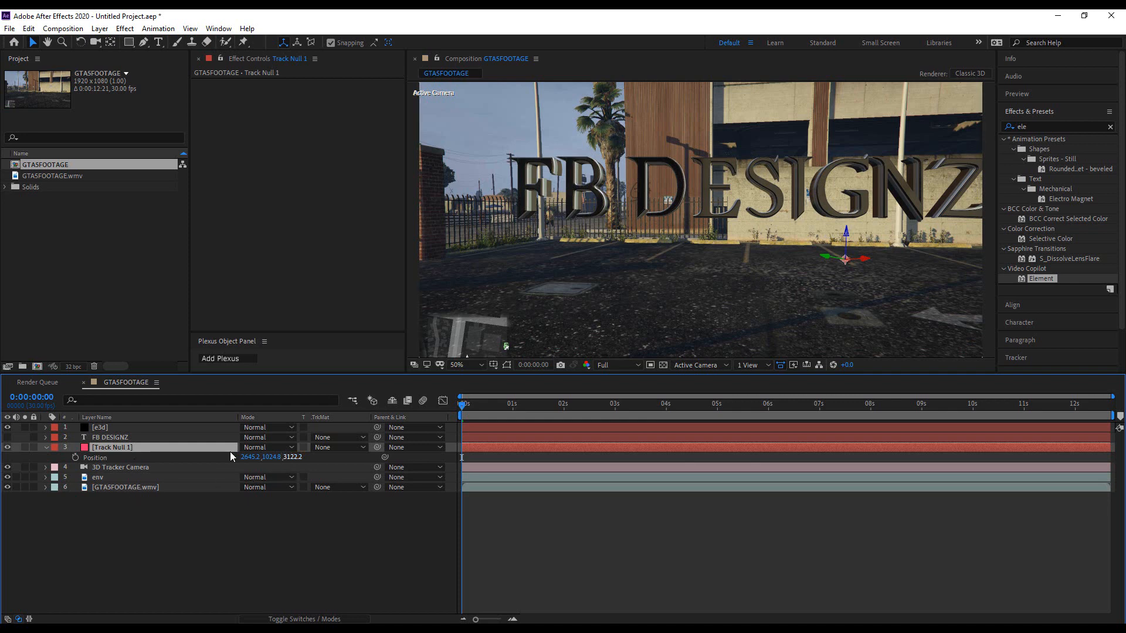
left_click(114, 427)
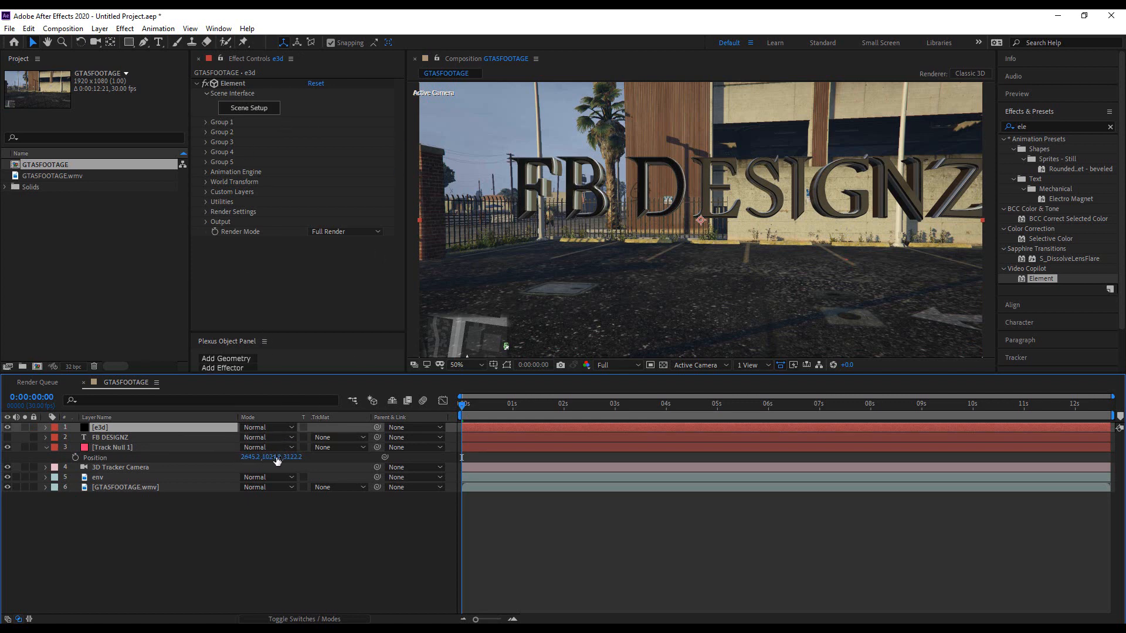
left_click(205, 122)
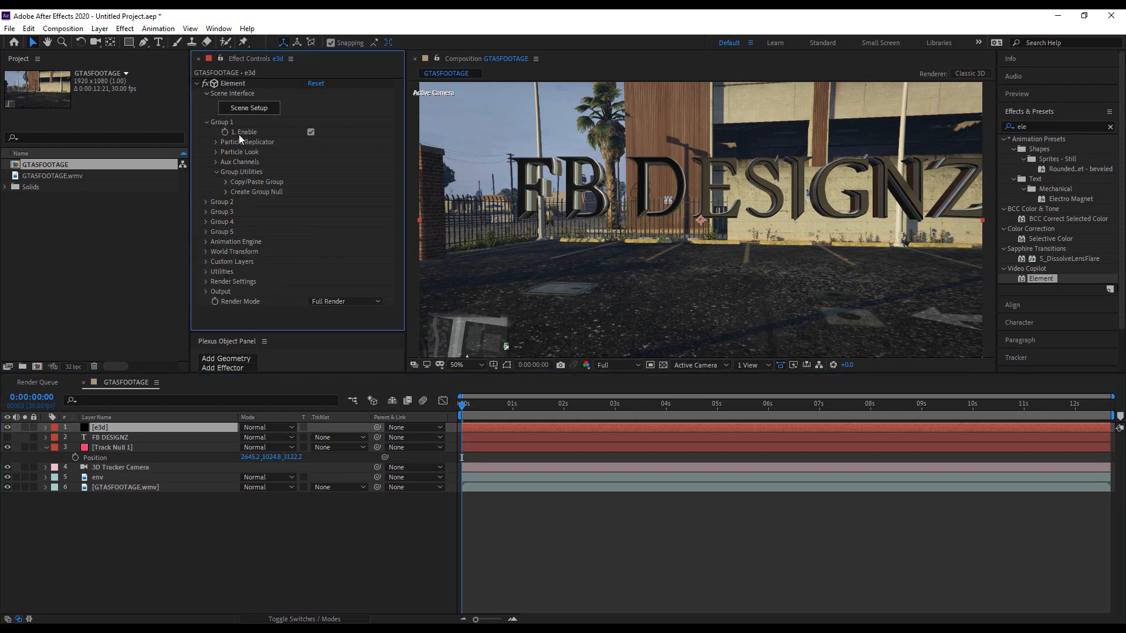
left_click(216, 142)
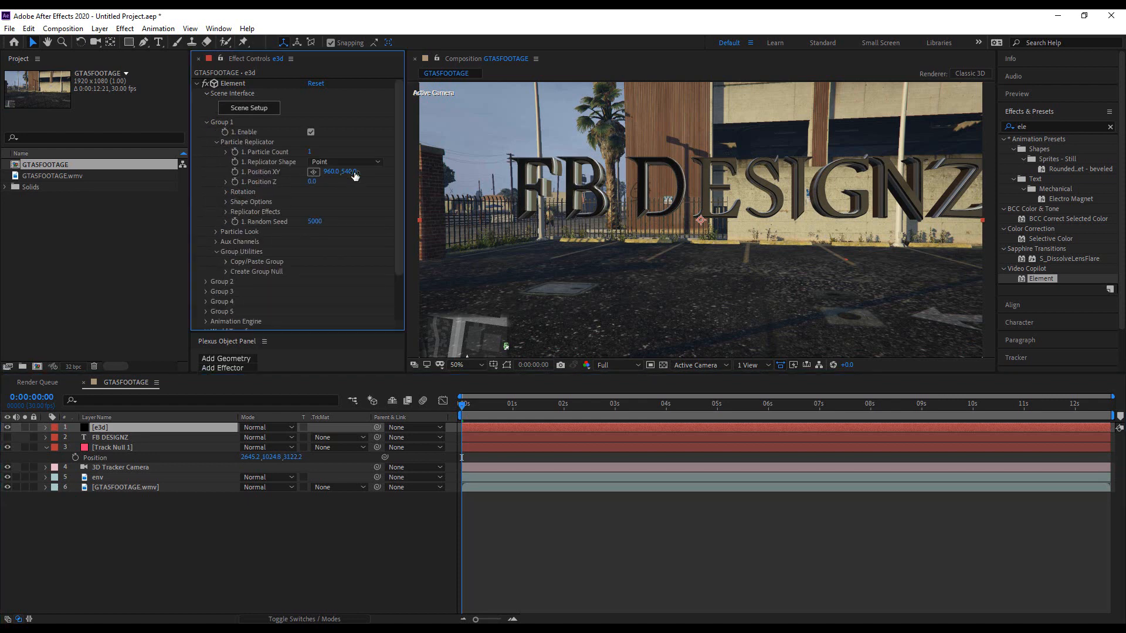
left_click(247, 459)
right_click(253, 459)
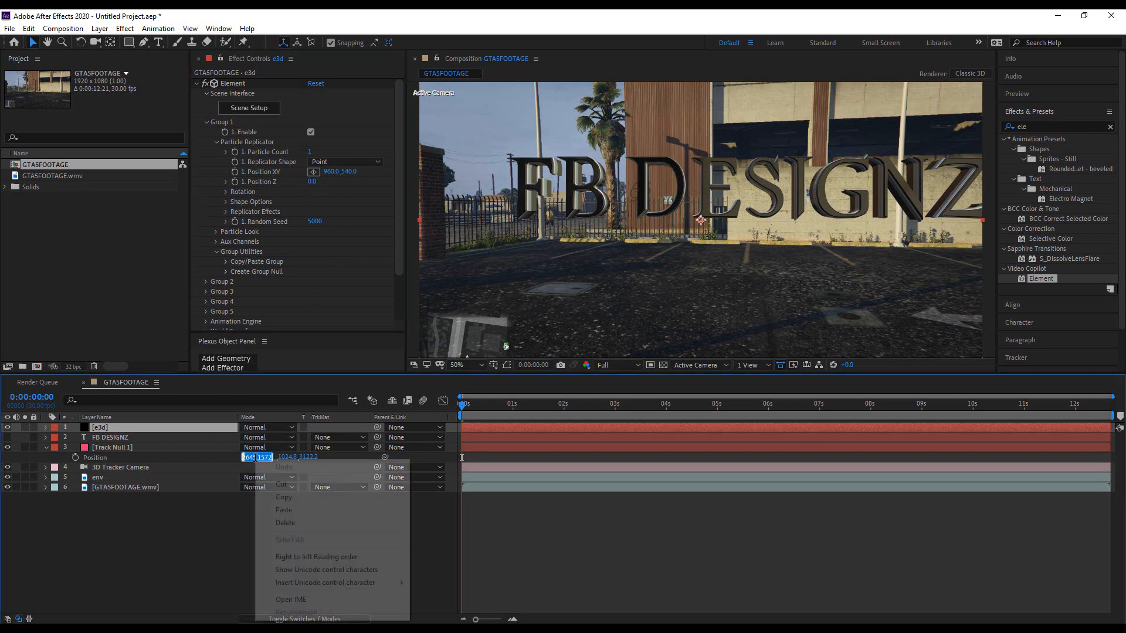
left_click(284, 510)
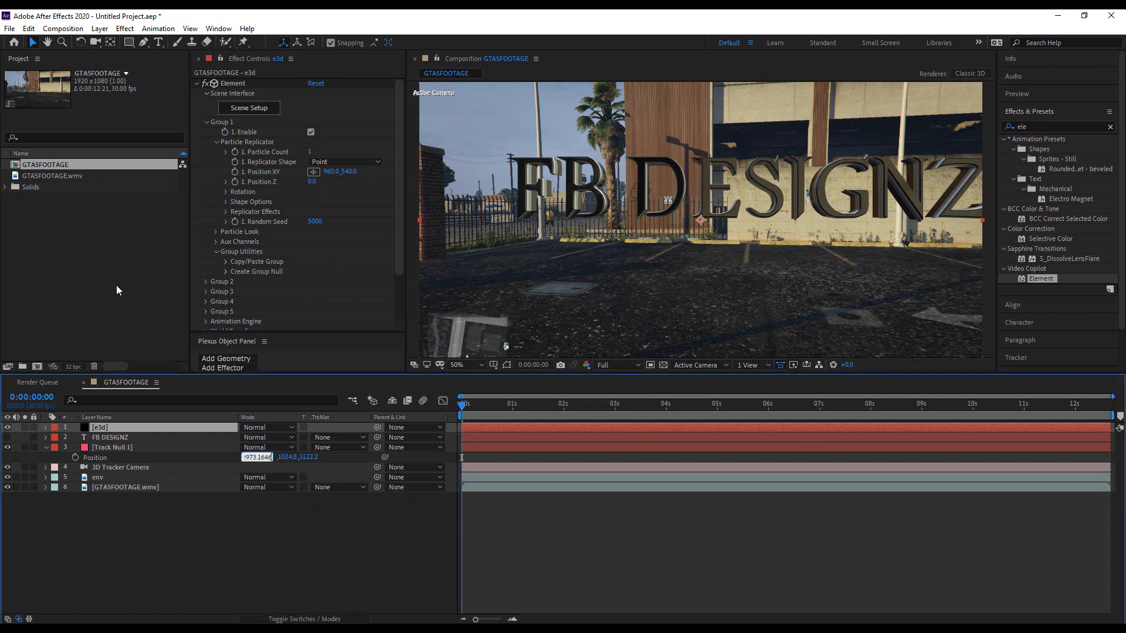
left_click(28, 29)
left_click(59, 40)
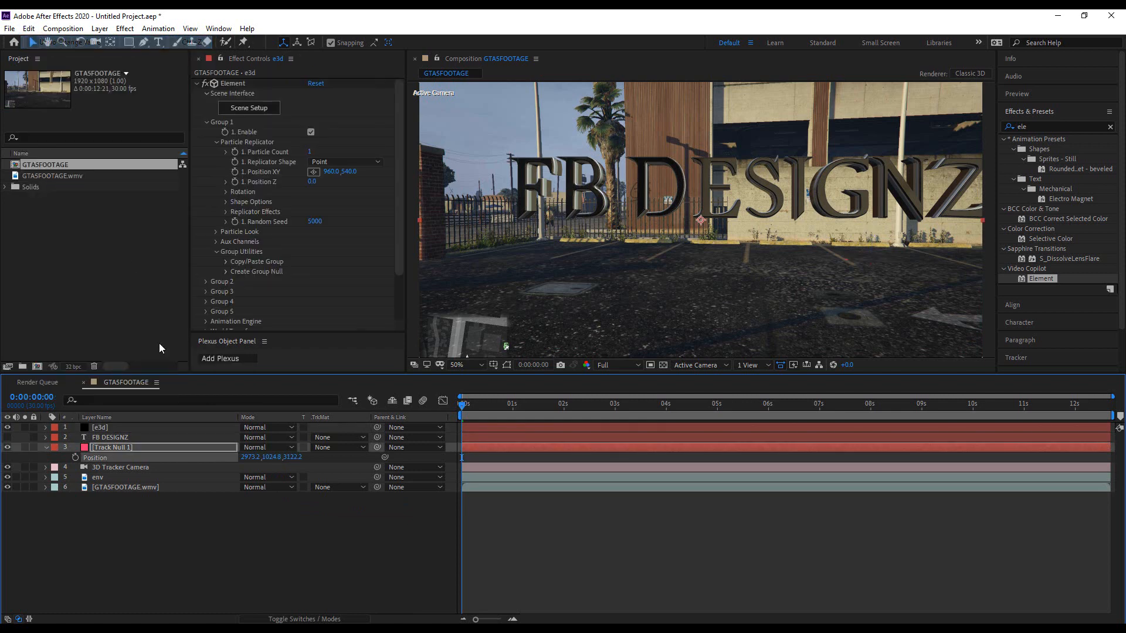
Copy Track Null 1's X position, 2645.2, into the X value of Element's Group 1 Position XY
left_click(249, 458)
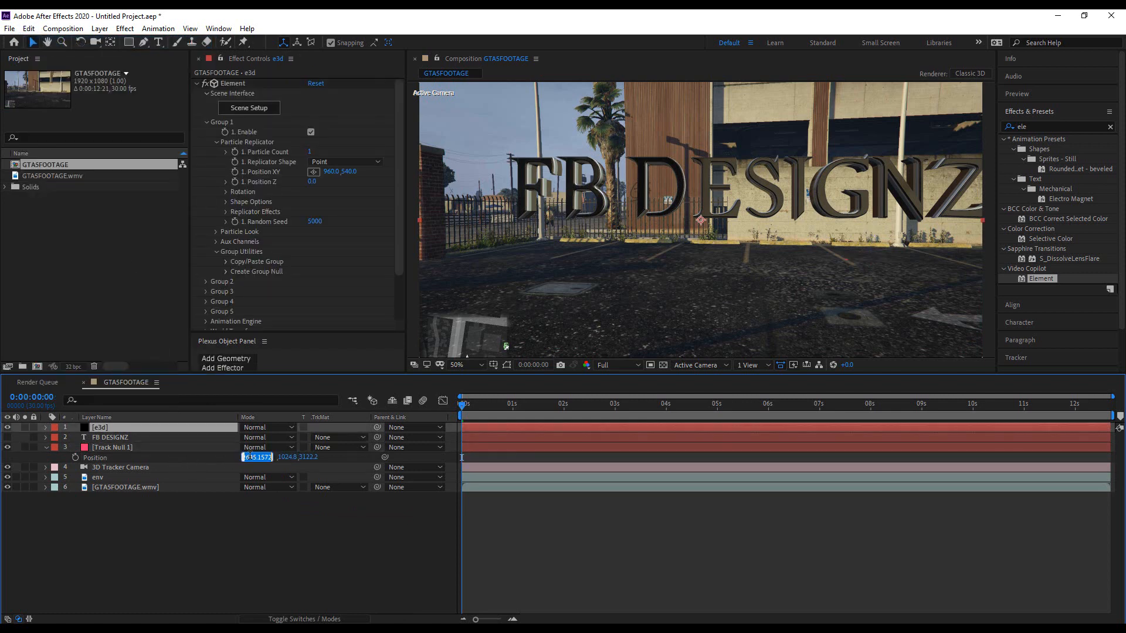
right_click(249, 457)
left_click(279, 495)
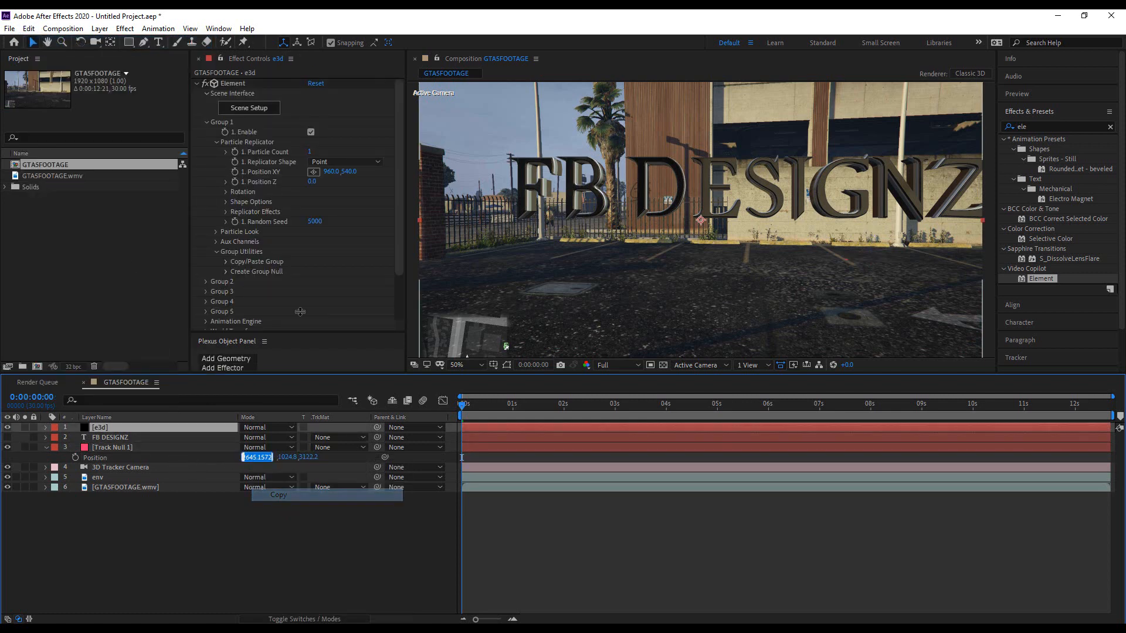
left_click(331, 172)
right_click(332, 172)
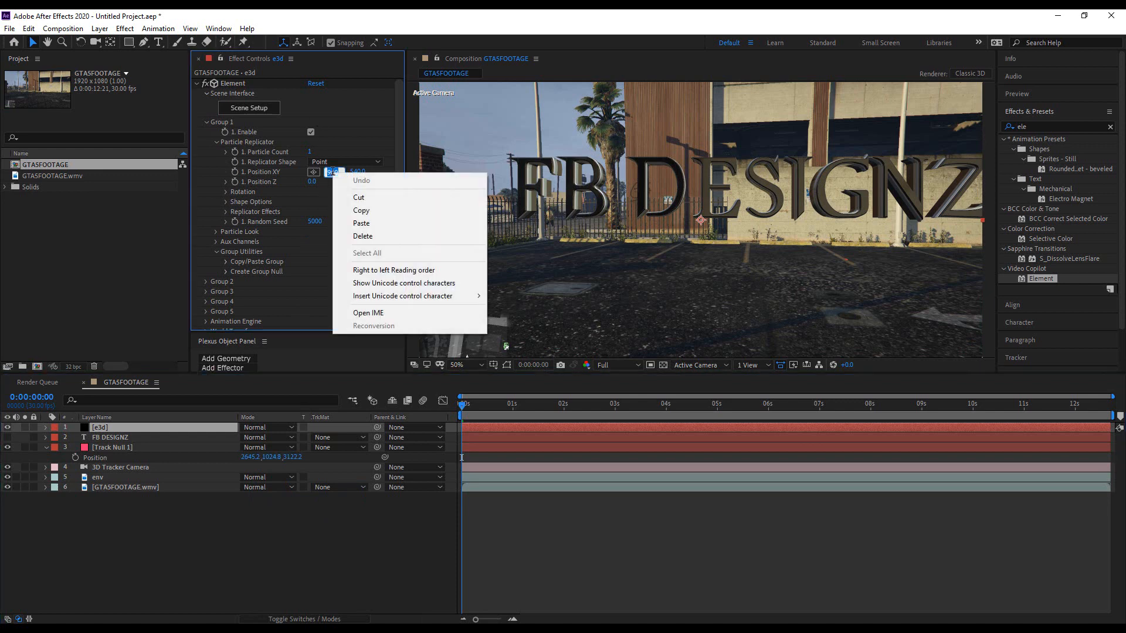
left_click(361, 223)
left_click(384, 263)
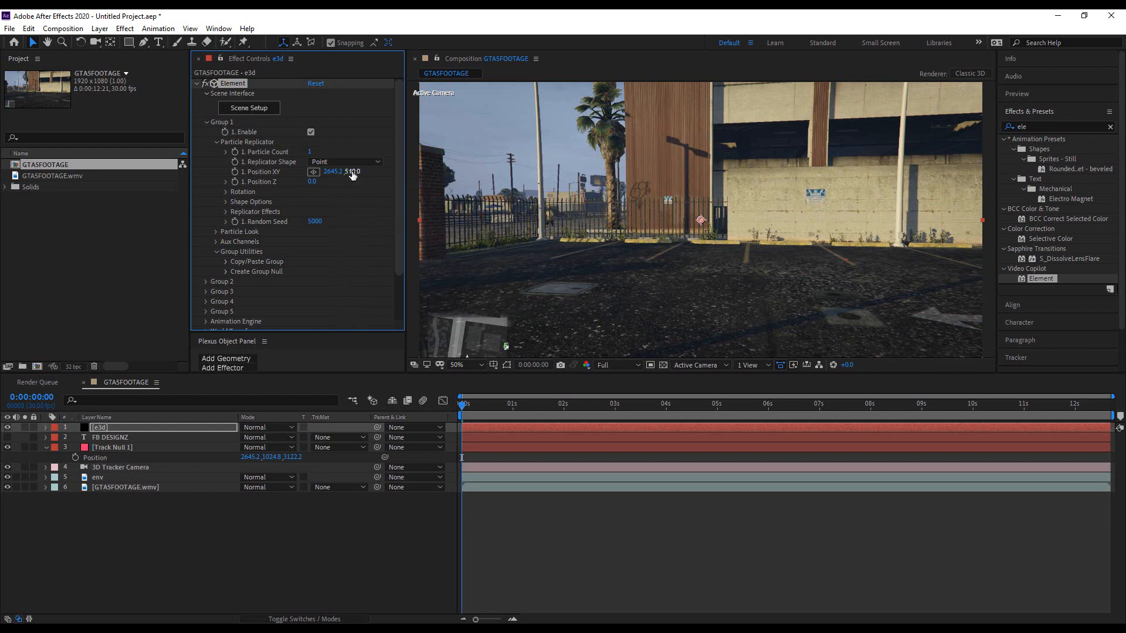
Copy Track Null 1's Y position, 1024.8, into the Y value of Element's Group 1 Position XY
left_click(271, 457)
right_click(273, 456)
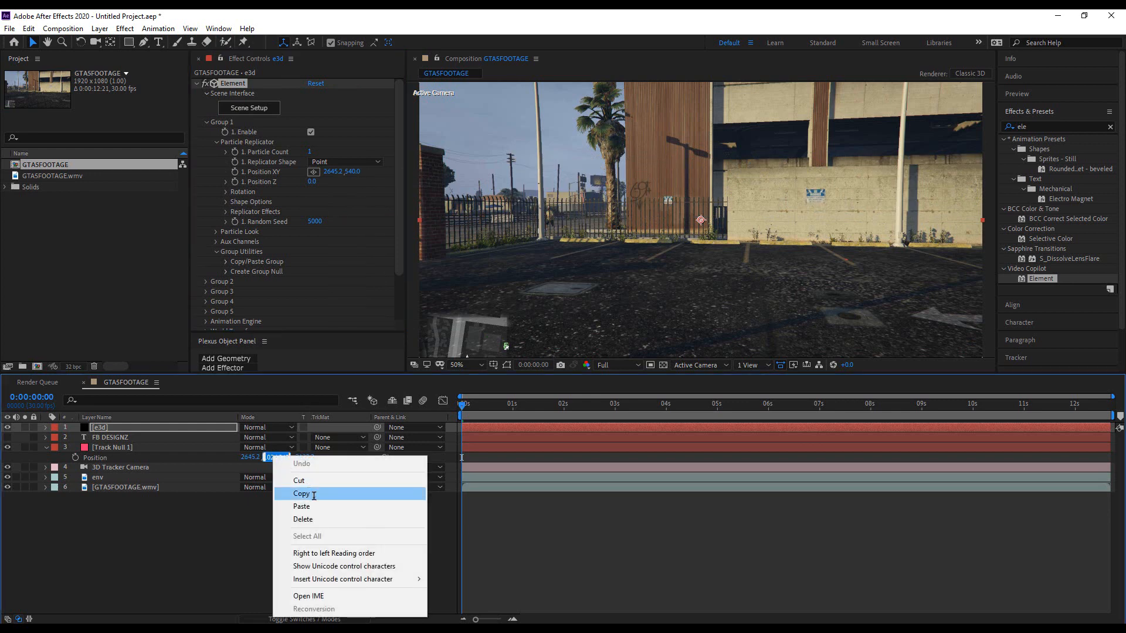
left_click(314, 495)
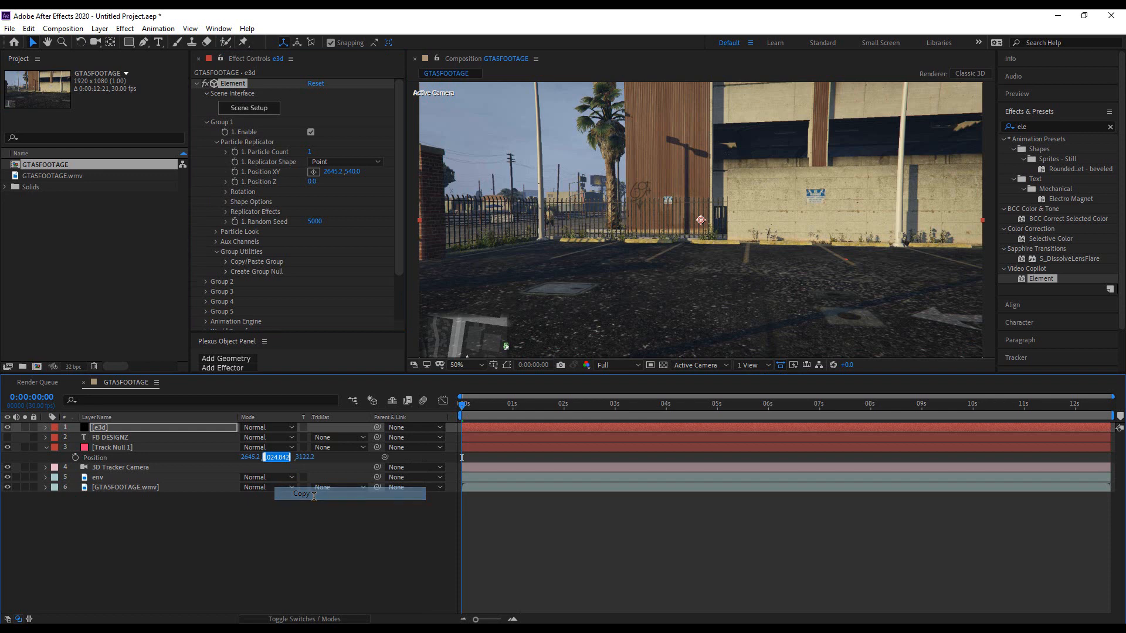
left_click(354, 176)
right_click(353, 176)
left_click(377, 223)
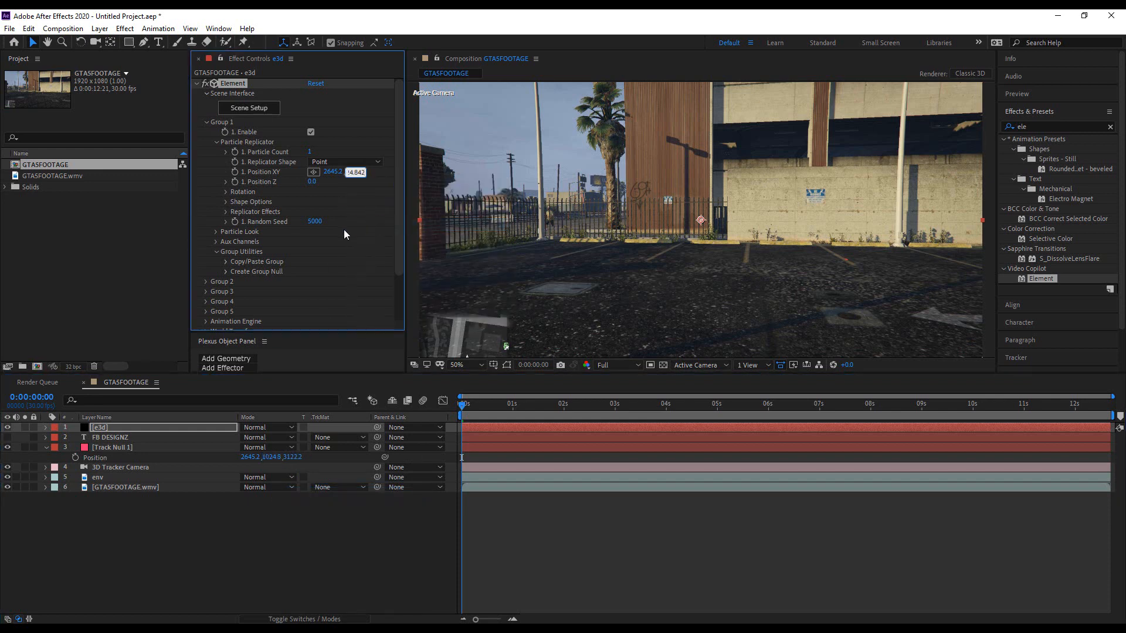
Copy Track Null 1's Z position, 3122.2, into Element's Group 1 Position Z
left_click(293, 457)
right_click(293, 458)
left_click(319, 496)
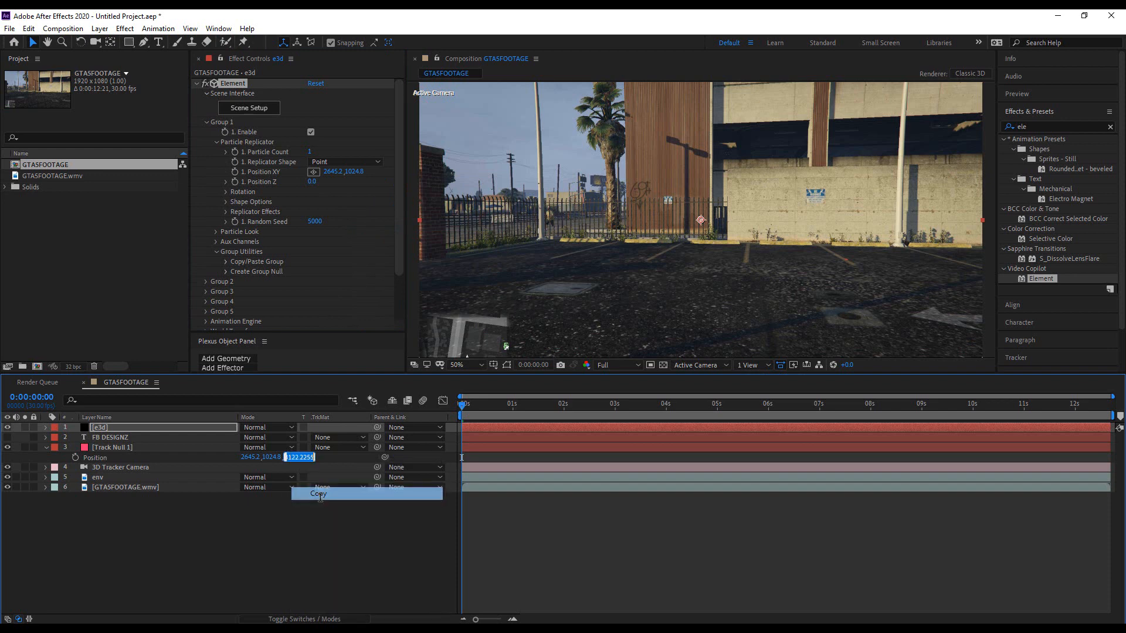
left_click(310, 183)
right_click(310, 182)
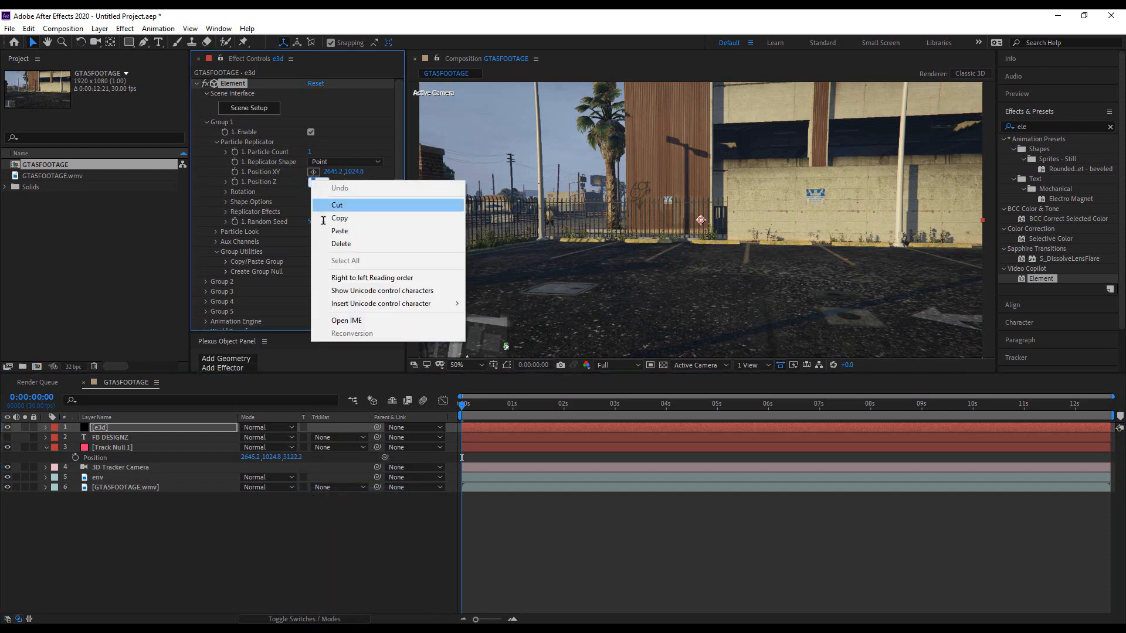
left_click(339, 230)
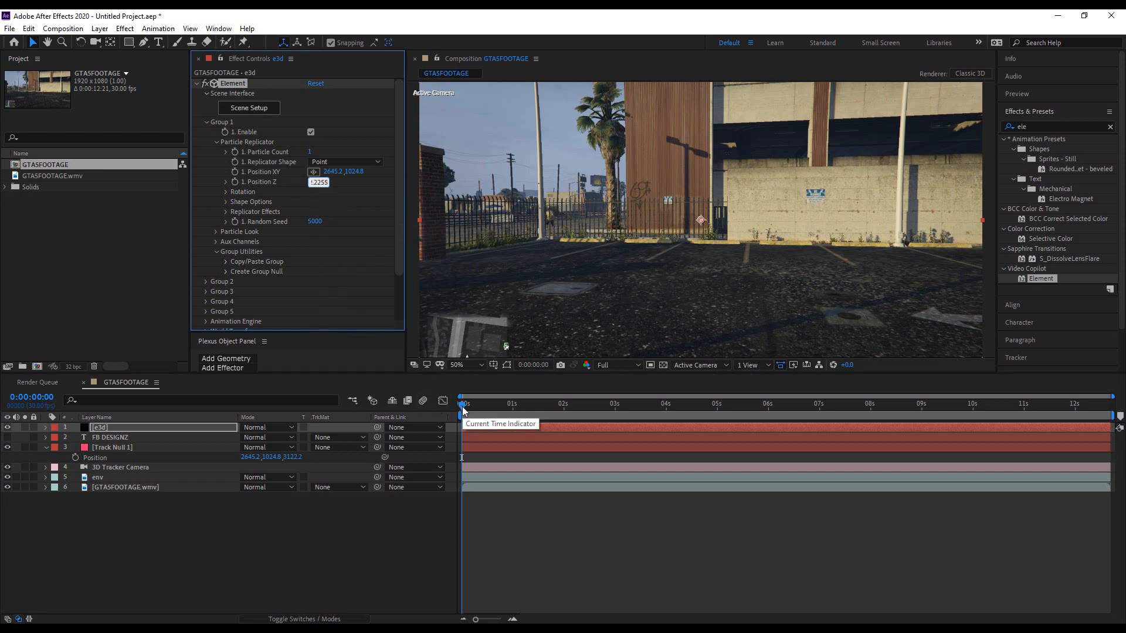
mouse_move(462, 409)
left_mouse_down()
mouse_move(519, 413)
mouse_move(445, 410)
left_mouse_up()
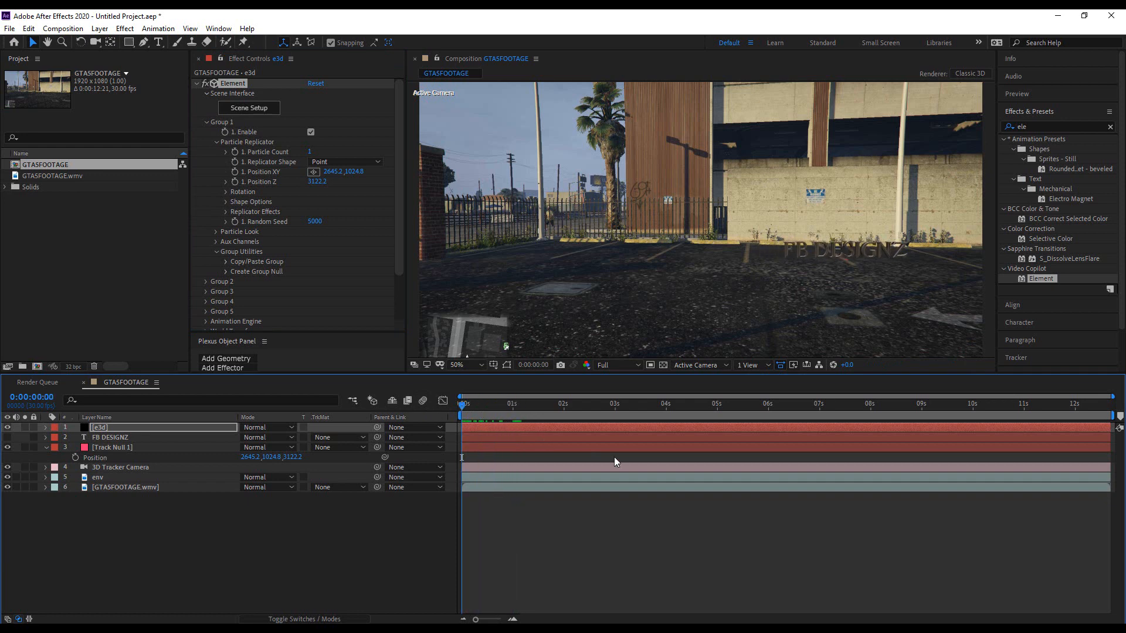
Hide the env layer and preview from the start how the 3D text follows the footage
key("space")
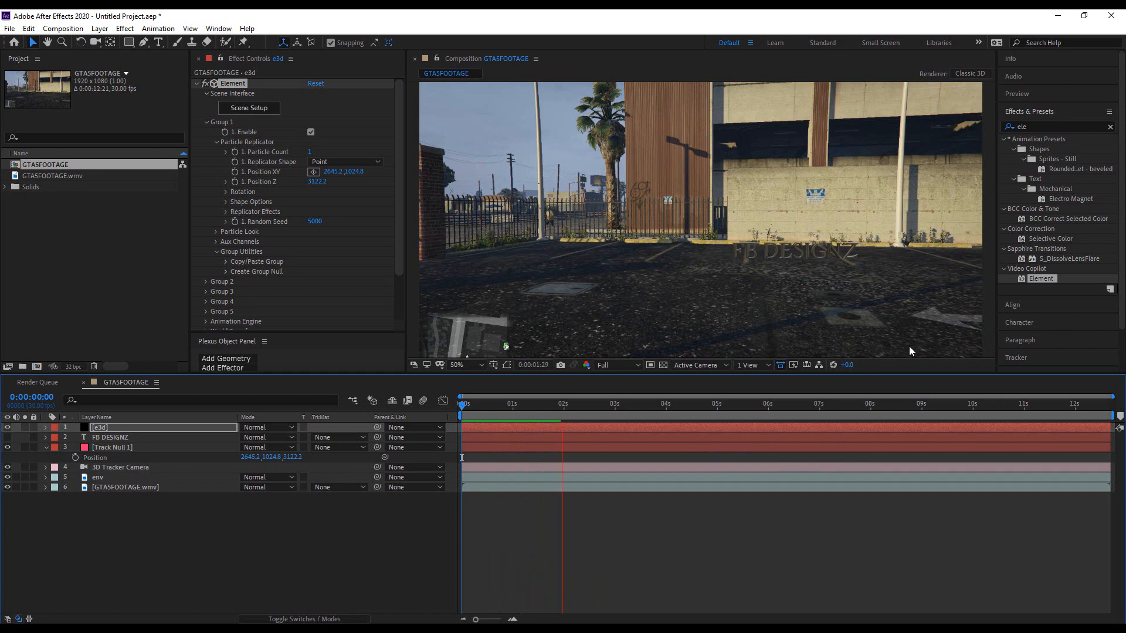
left_click(502, 403)
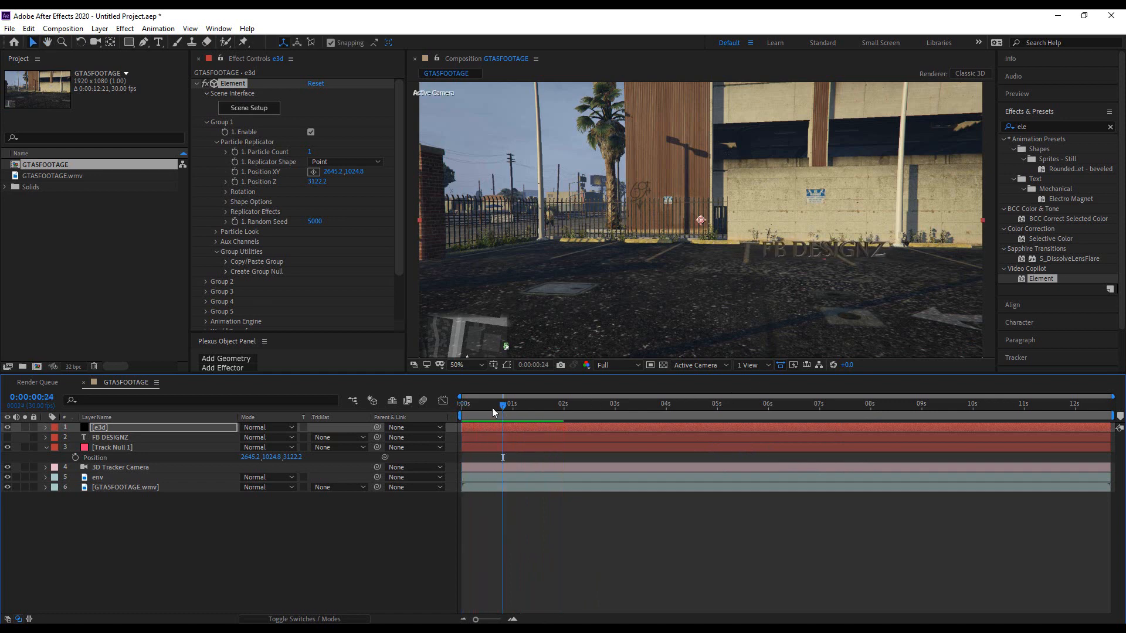
left_click_drag(507, 407, 449, 416)
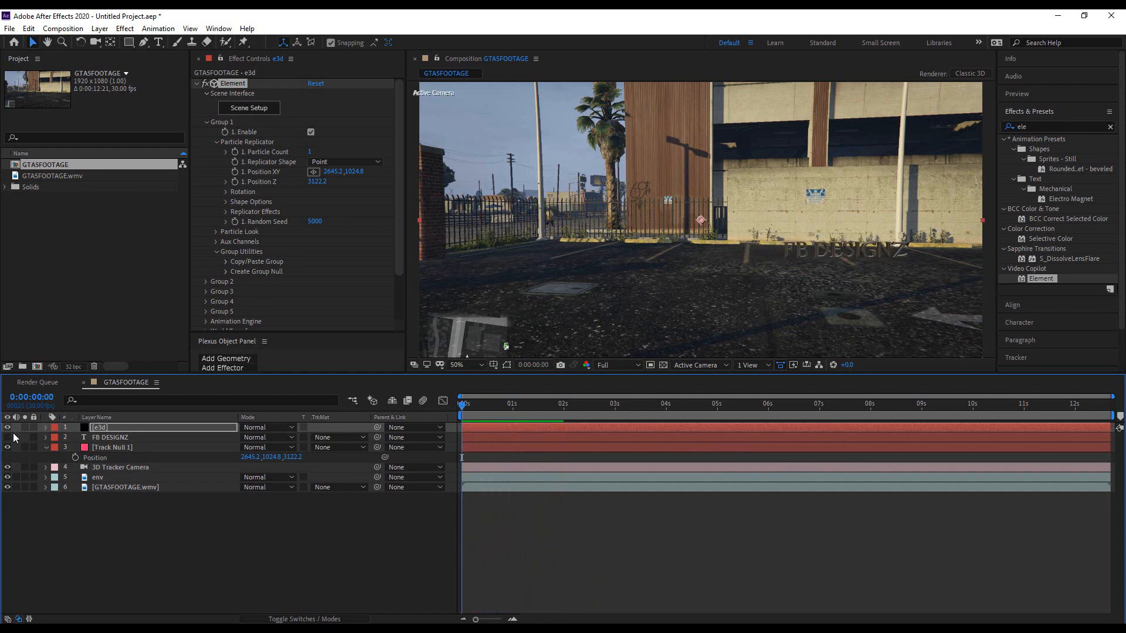
left_click(8, 477)
key("space")
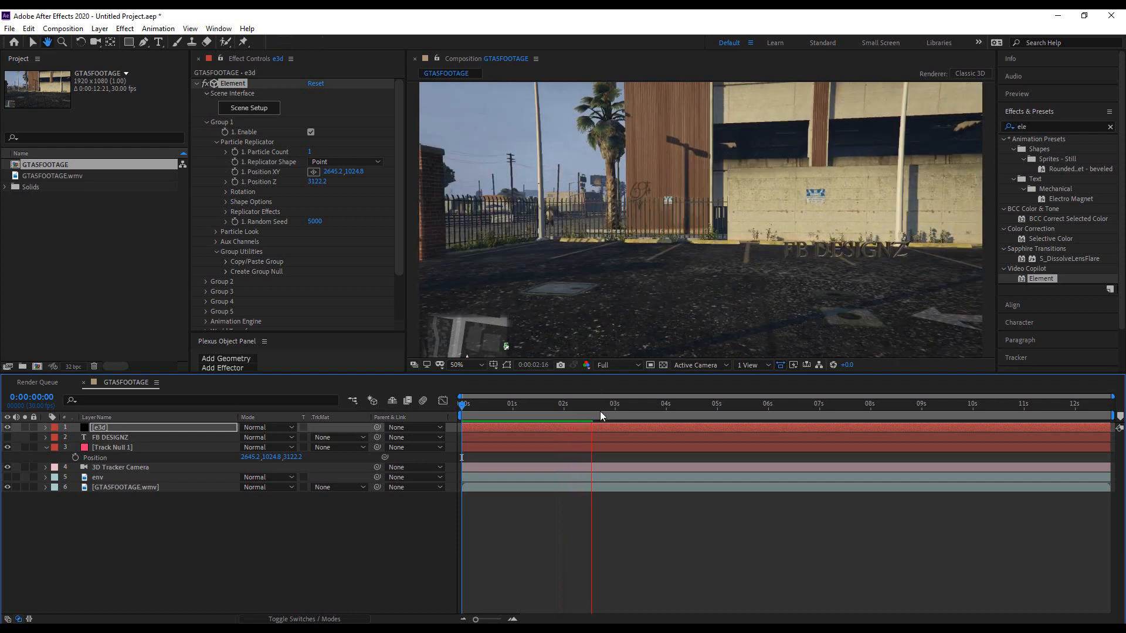
key("space")
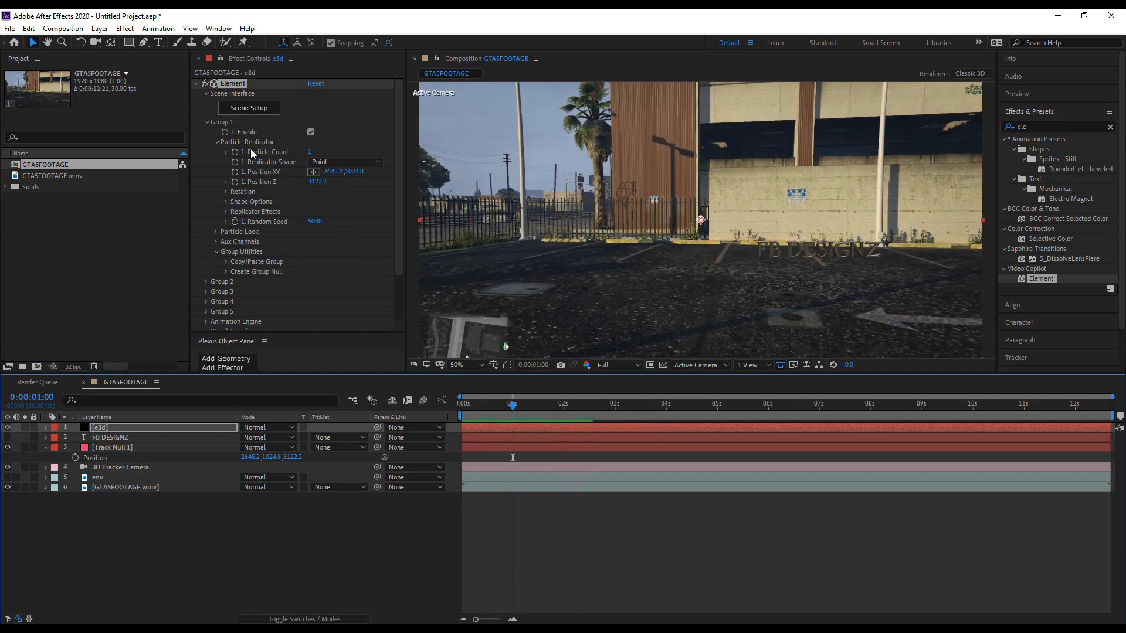
Enlarge the 3D text to a Group 1 Particle Size of 28.90 and lower it by setting Position Y to 1201.8
left_click(216, 231)
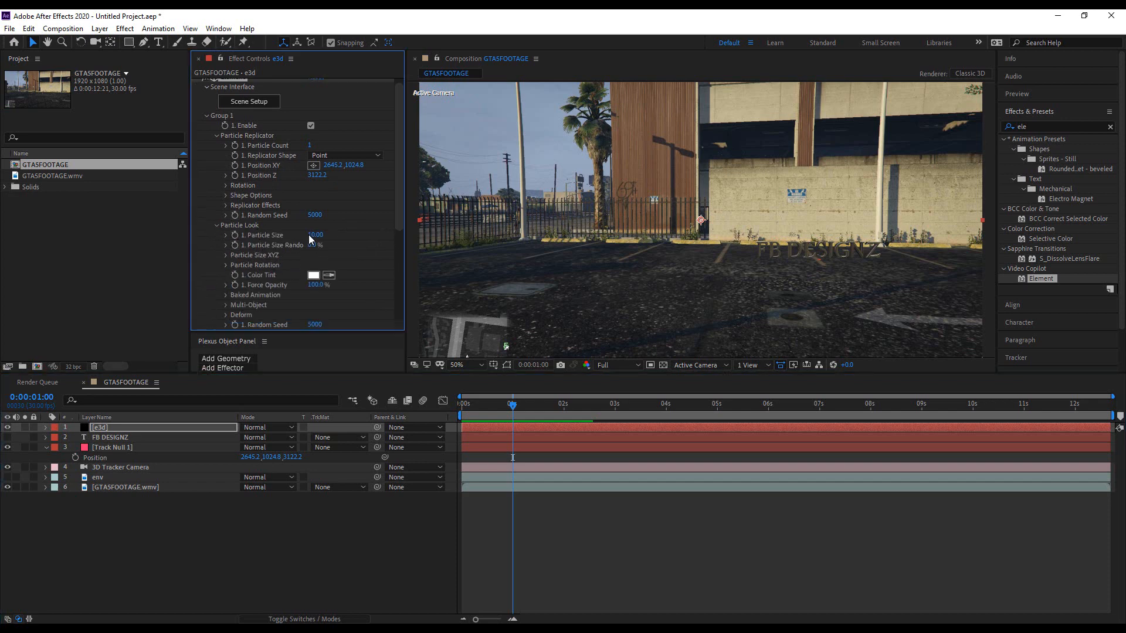
left_click_drag(328, 236, 425, 237)
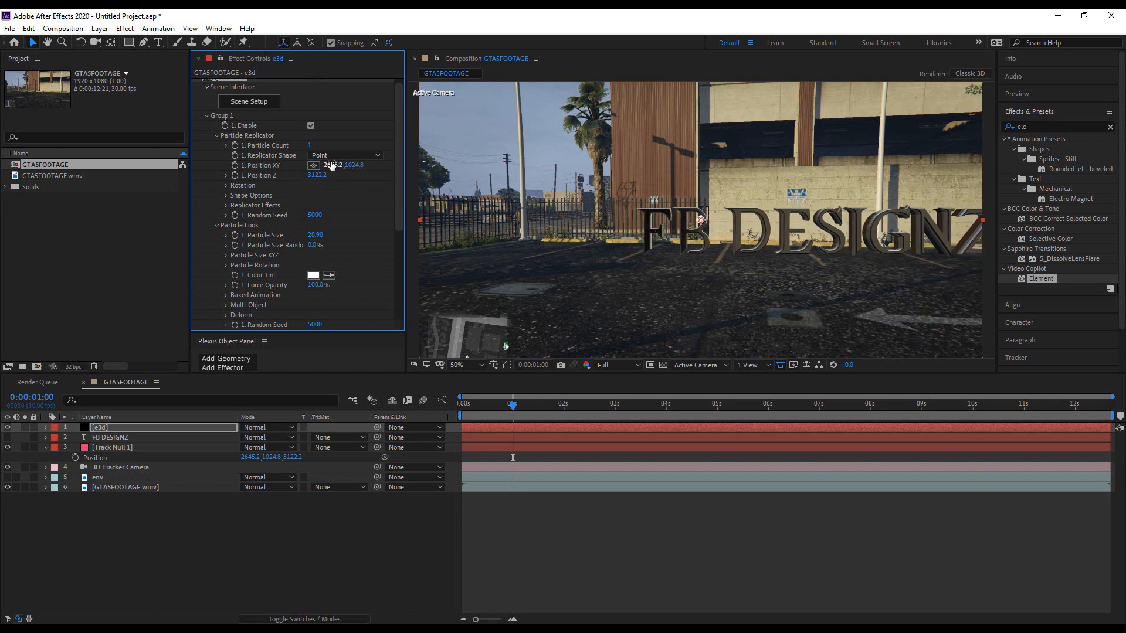
left_click(28, 28)
left_click(50, 44)
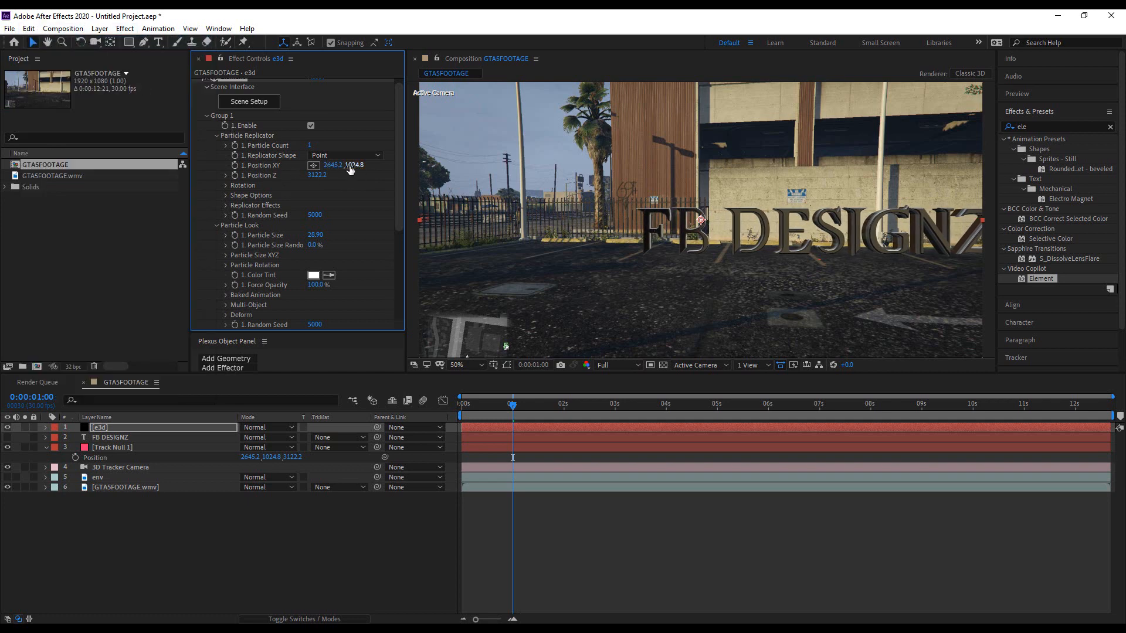
left_click_drag(355, 165, 445, 171)
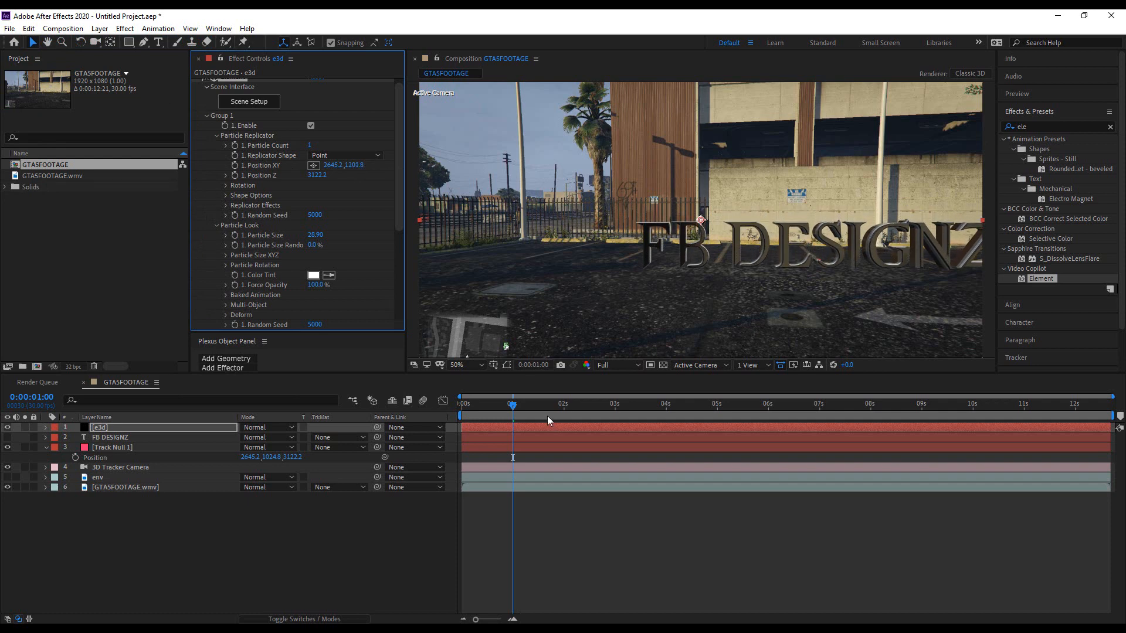
left_click_drag(514, 410, 442, 415)
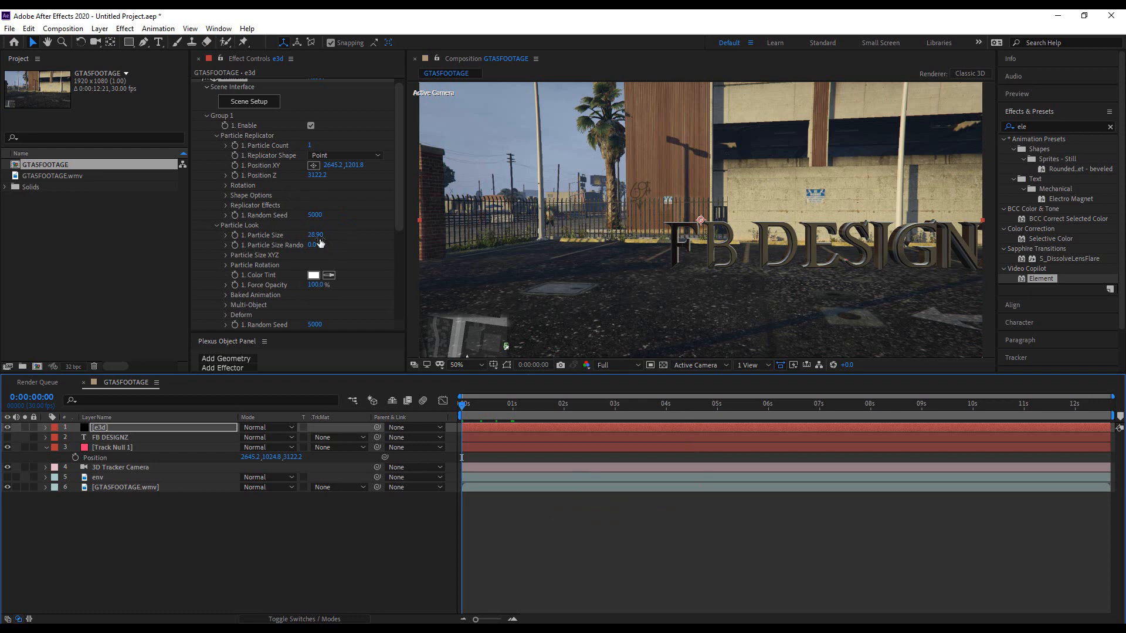
Set the Group 1 Particle Size to 39.80 and preview the composition
left_click_drag(319, 239, 385, 240)
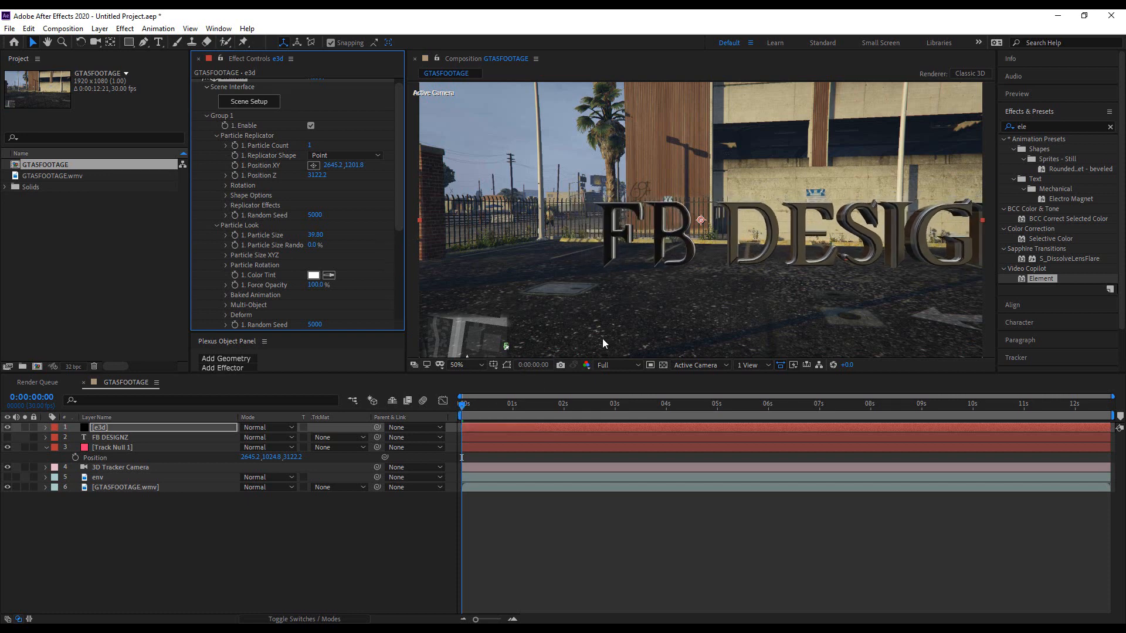
scroll(662, 281, "down", 1)
key("space")
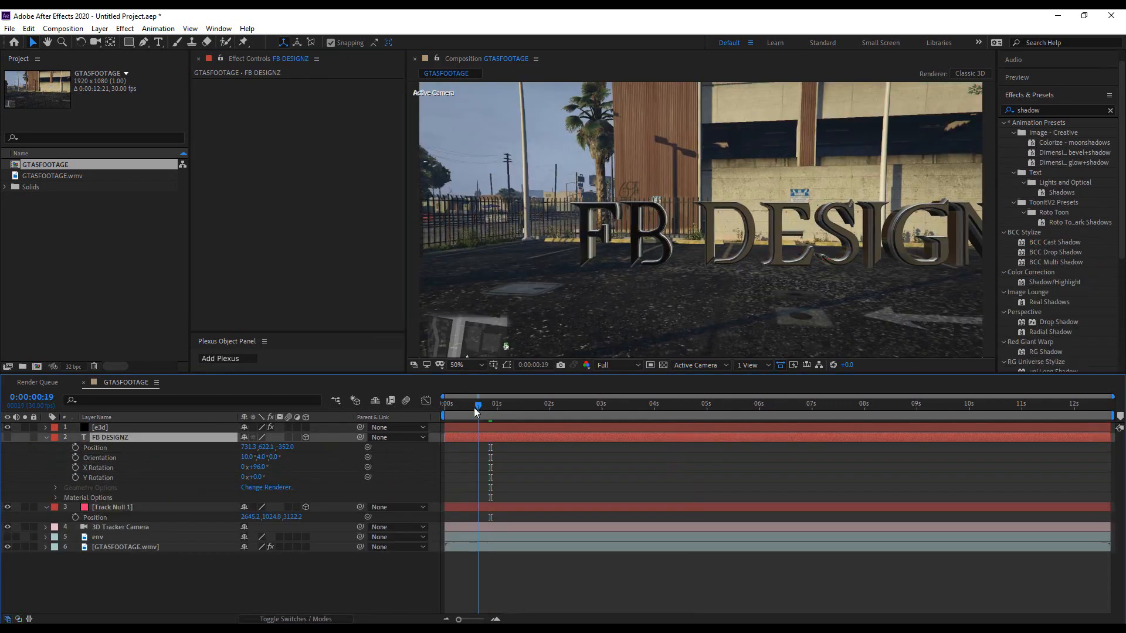
Temporarily show the rotated flat FB DESIGNZ layer and scrub the timeline to examine how it lies on the ground as a shadow
left_click_drag(445, 417, 634, 418)
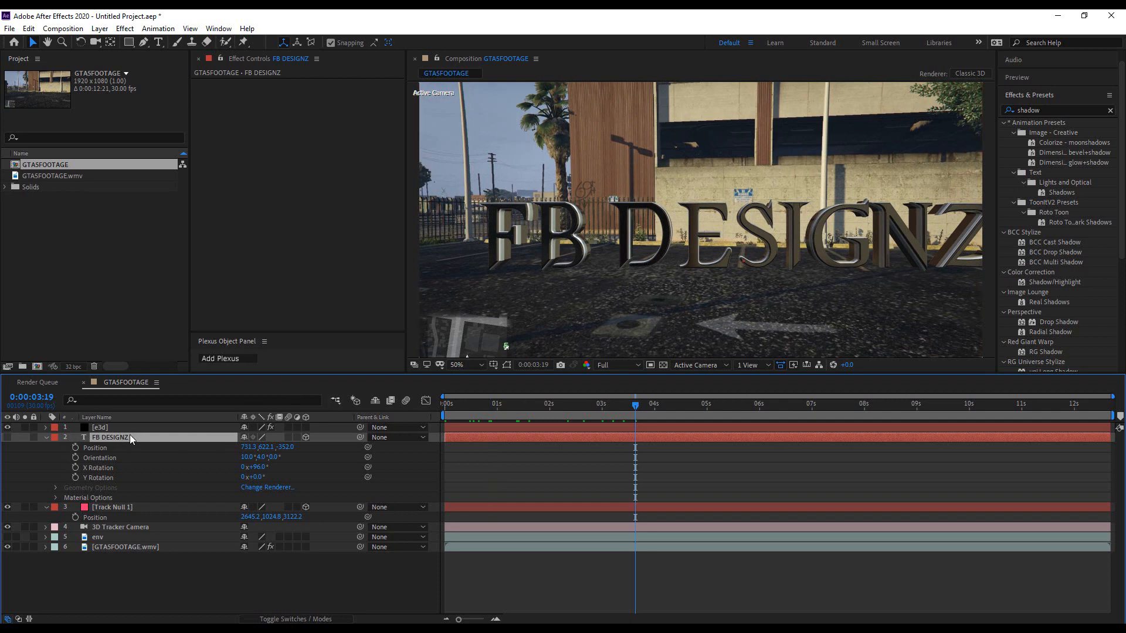
left_click(4, 435)
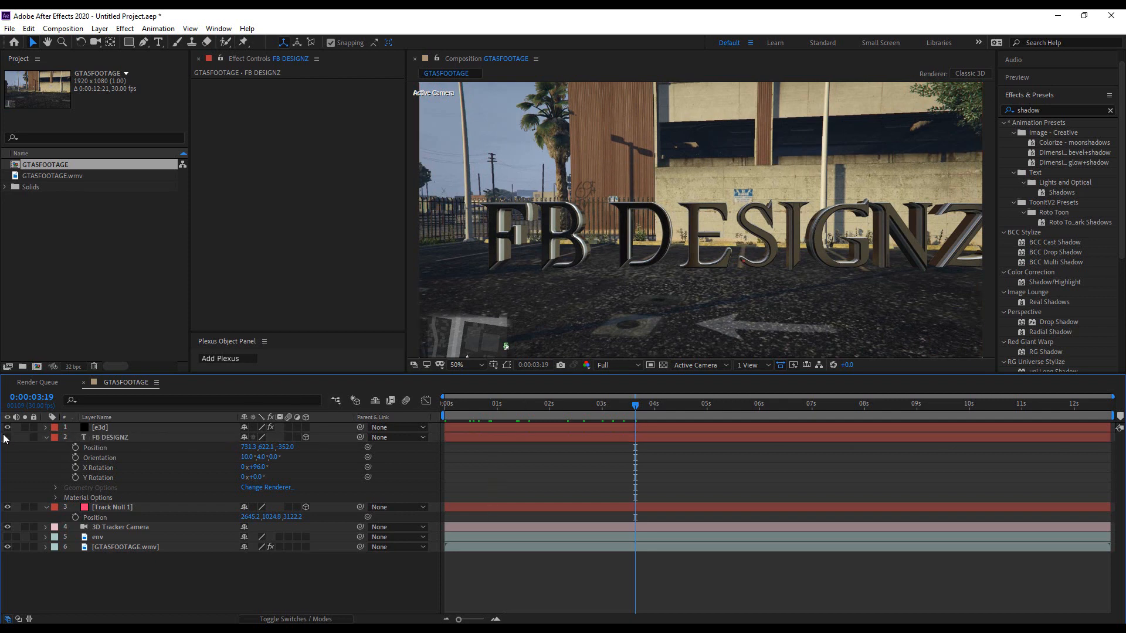
left_click(7, 437)
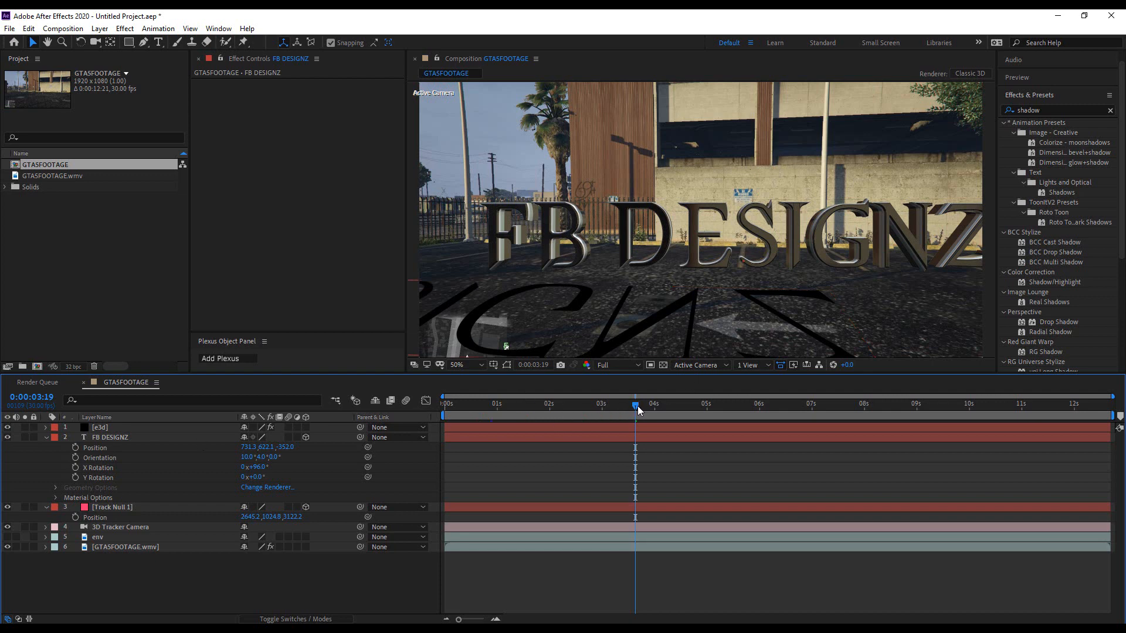
left_click_drag(639, 410, 559, 409)
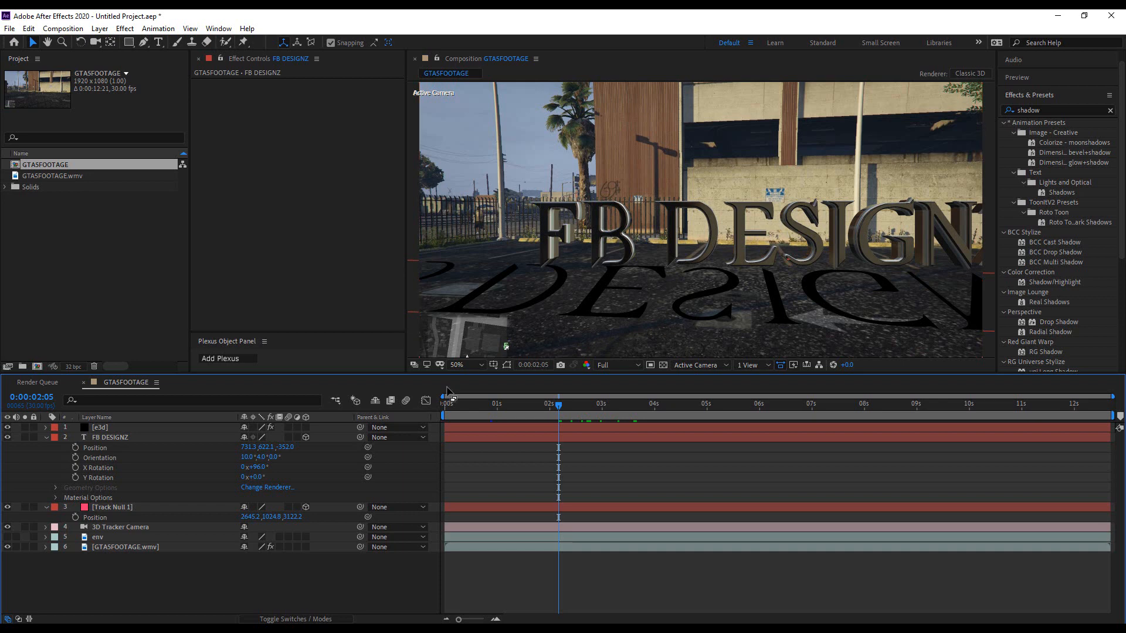
left_click_drag(562, 408, 448, 416)
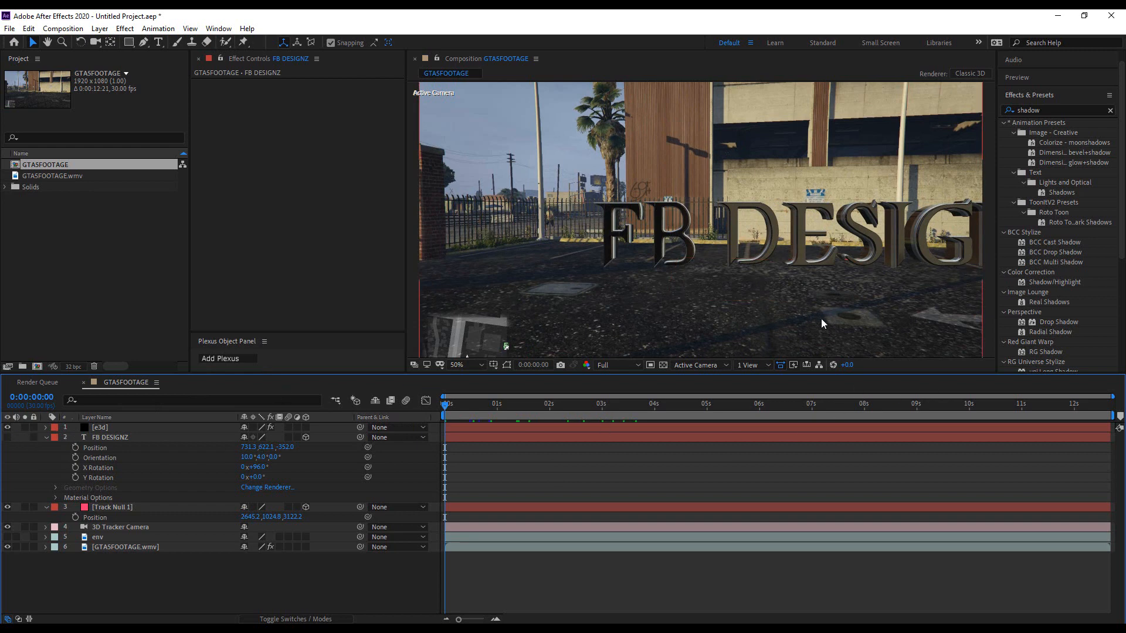
mouse_move(445, 408)
left_mouse_down()
mouse_move(723, 411)
mouse_move(437, 428)
left_mouse_up()
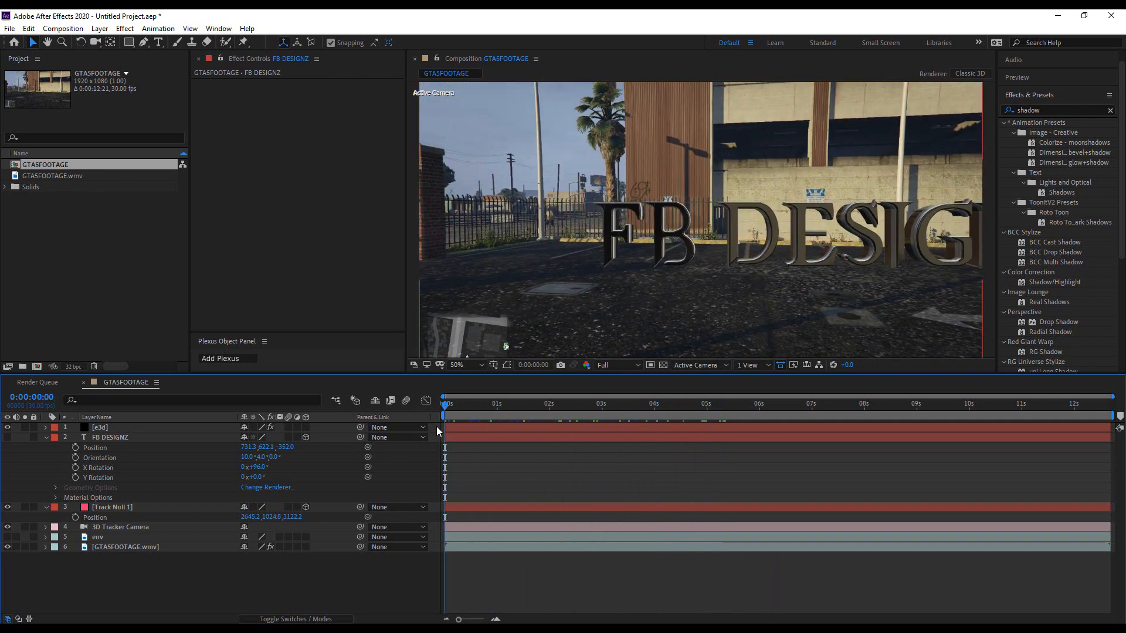